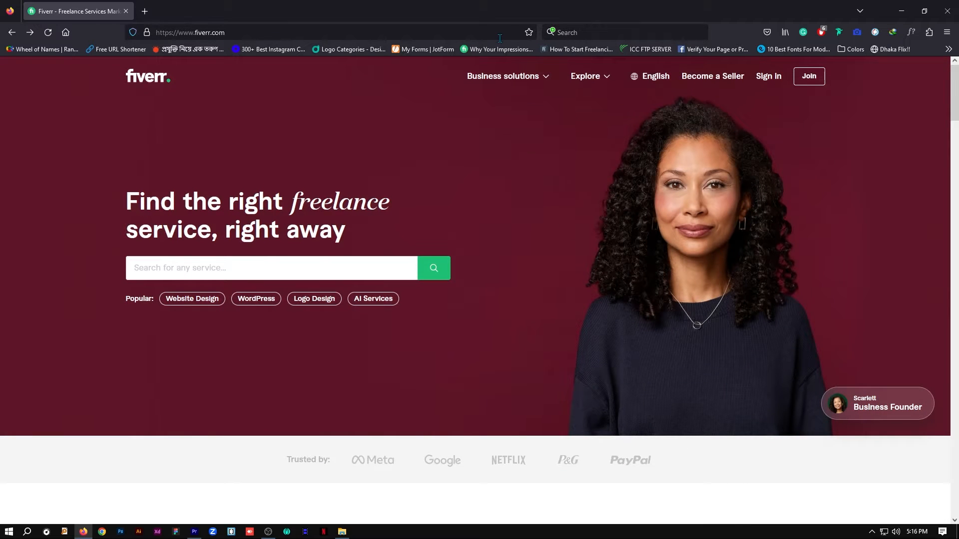
Search Fiverr for "grid logo design" and limit the results to Pro services.
{"action": "left_click", "coordinate": [284, 278]}
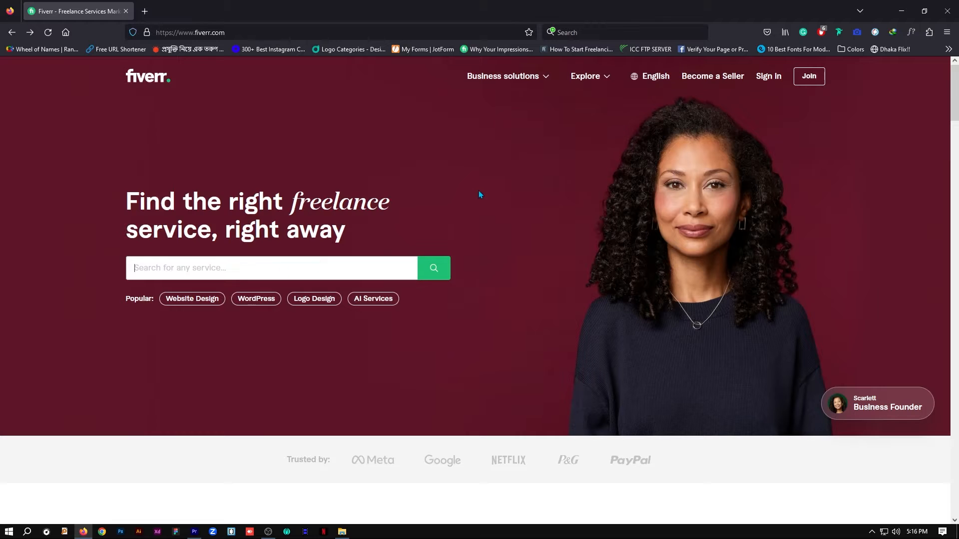
{"action": "type", "text": "grid logo design"}
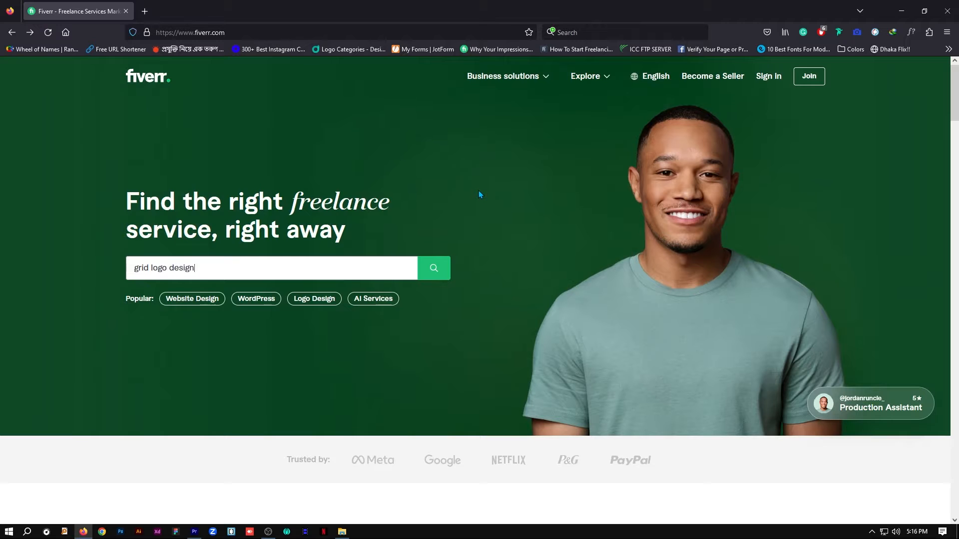
{"action": "key", "text": "Return"}
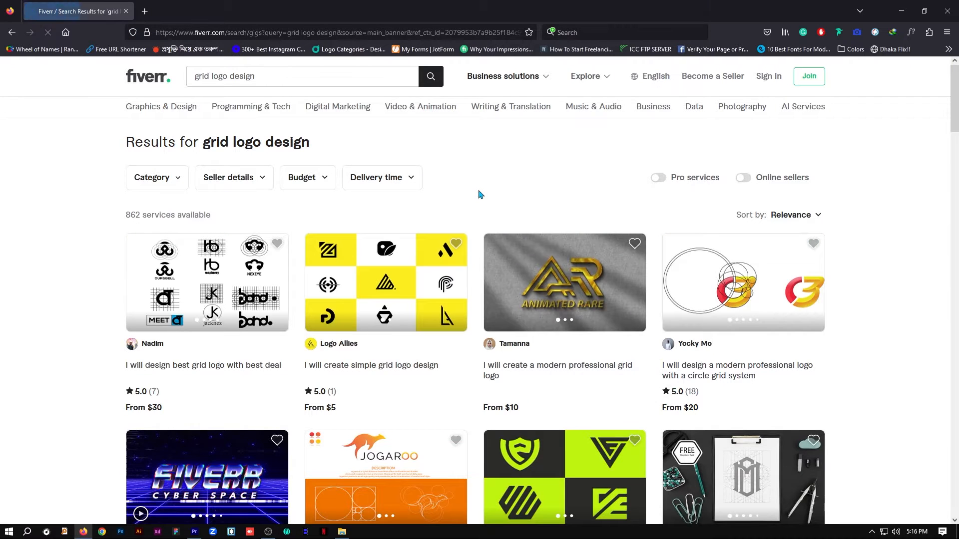
{"action": "left_click", "coordinate": [658, 185]}
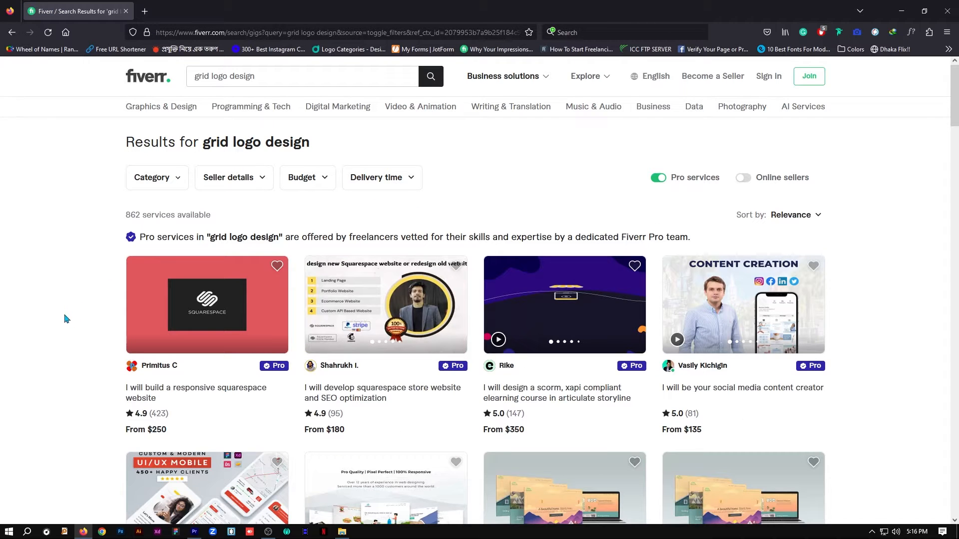
Look through the grid logo design gigs, including the sample images of the first non-Pro gig.
{"action": "scroll", "coordinate": [749, 300], "scroll_direction": "down", "scroll_amount": 4}
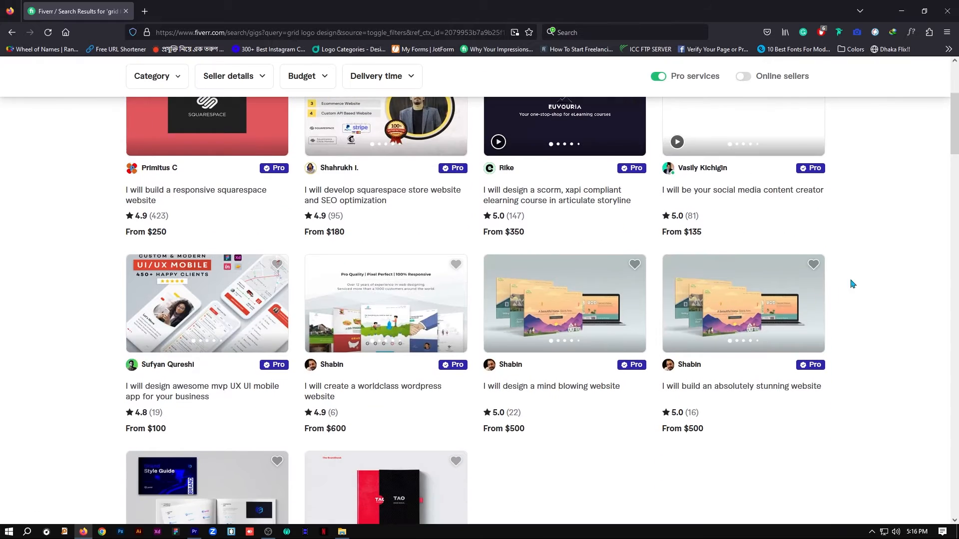
{"action": "scroll", "coordinate": [899, 283], "scroll_direction": "down", "scroll_amount": 4}
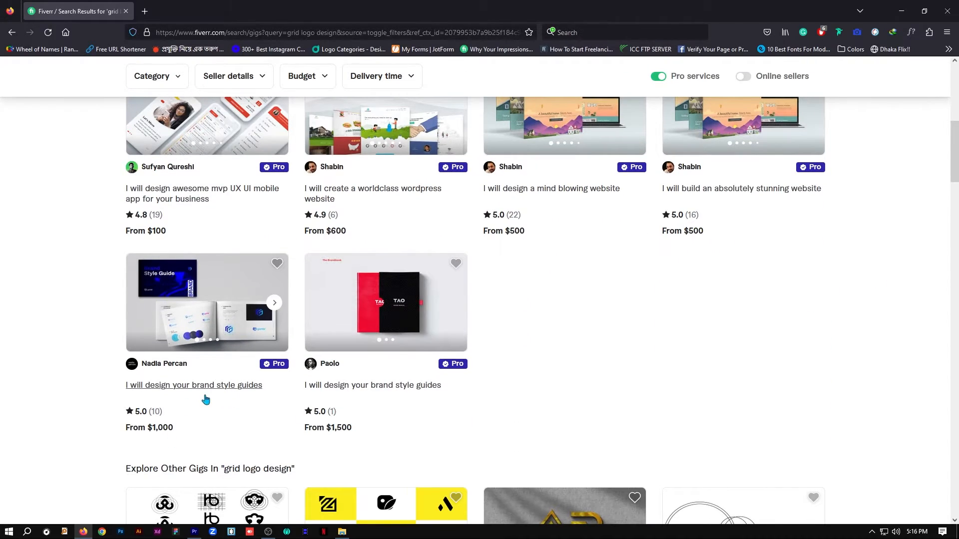
{"action": "scroll", "coordinate": [657, 370], "scroll_direction": "down", "scroll_amount": 5}
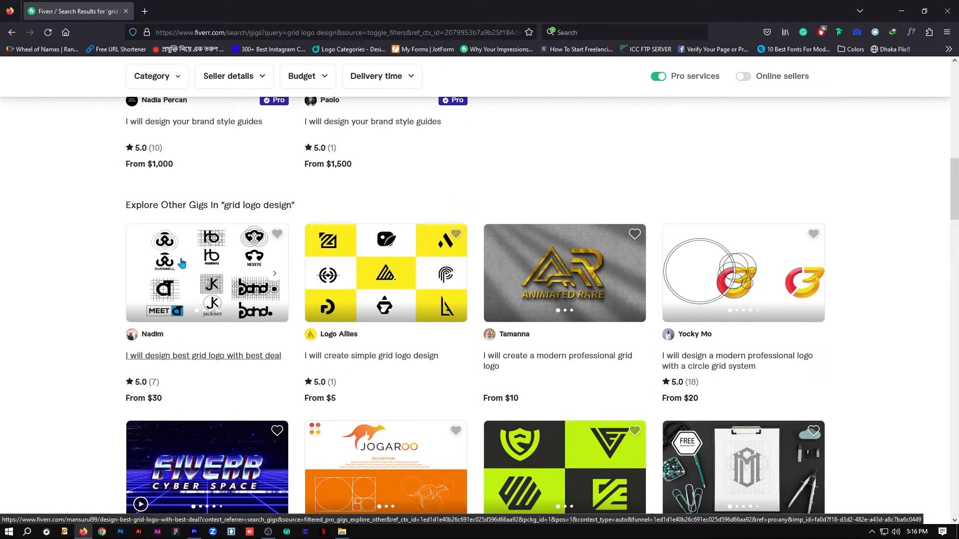
{"action": "left_click", "coordinate": [274, 274]}
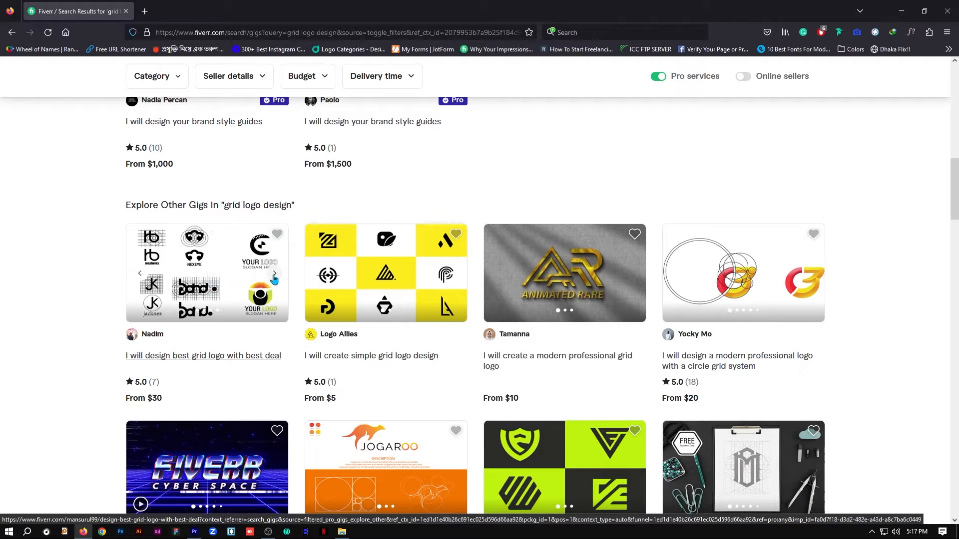
{"action": "left_click", "coordinate": [274, 276]}
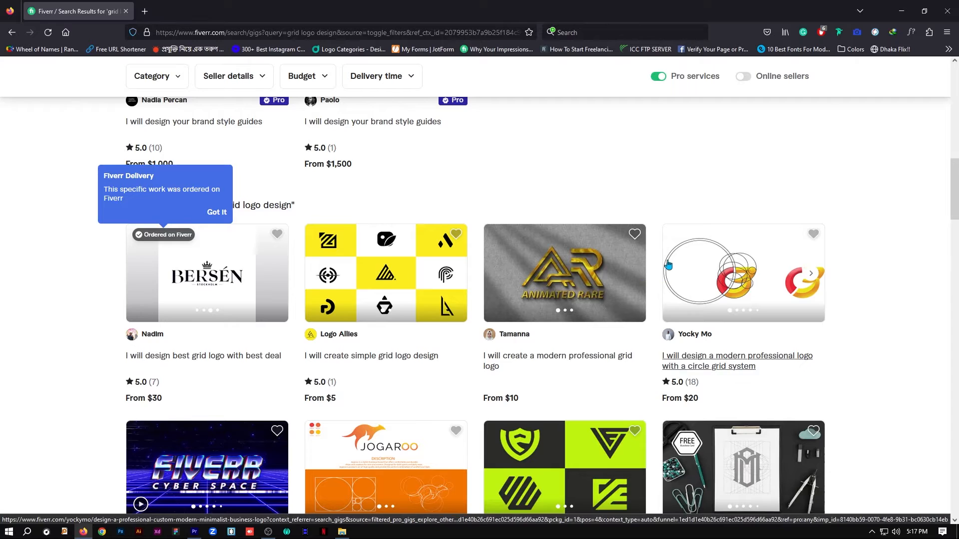
{"action": "scroll", "coordinate": [668, 265], "scroll_direction": "down", "scroll_amount": 3}
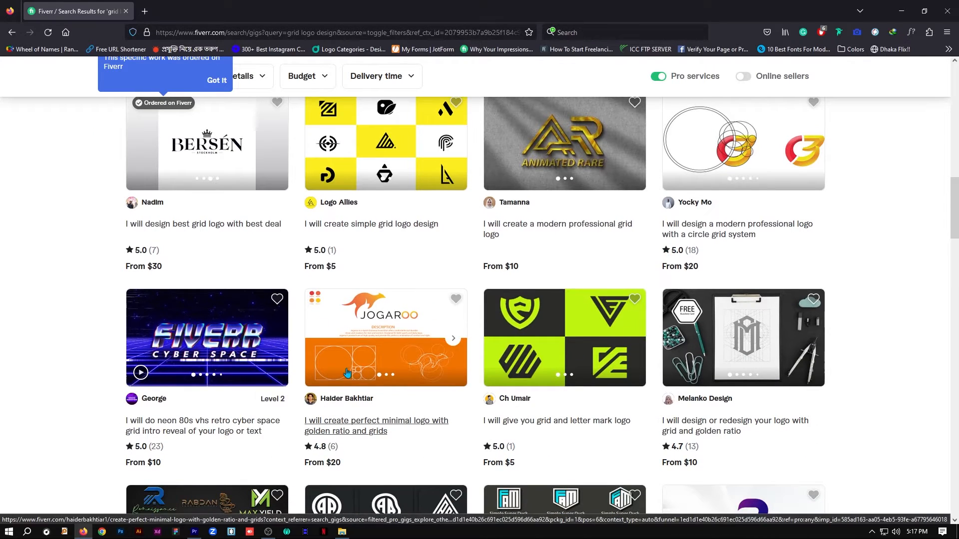
{"action": "scroll", "coordinate": [880, 369], "scroll_direction": "down", "scroll_amount": 4}
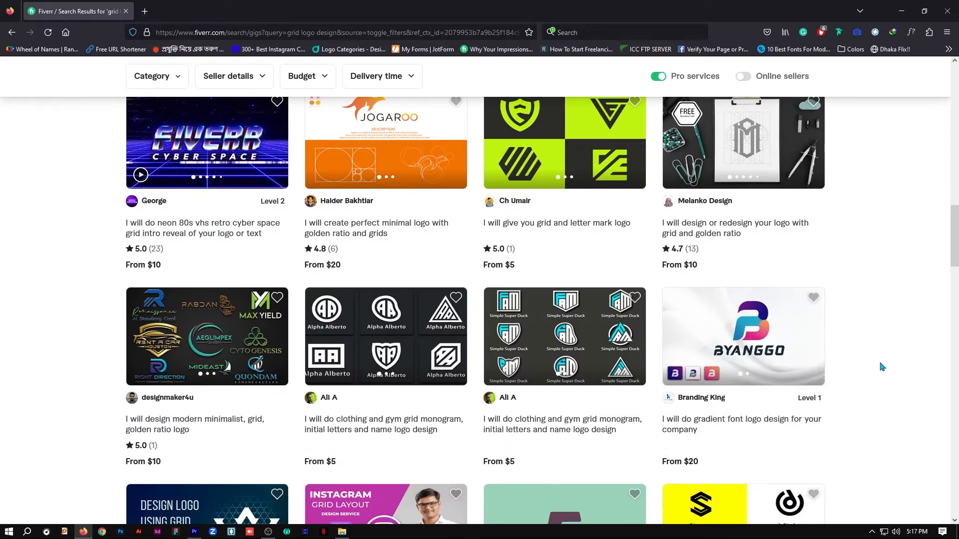
{"action": "scroll", "coordinate": [880, 366], "scroll_direction": "down", "scroll_amount": 3}
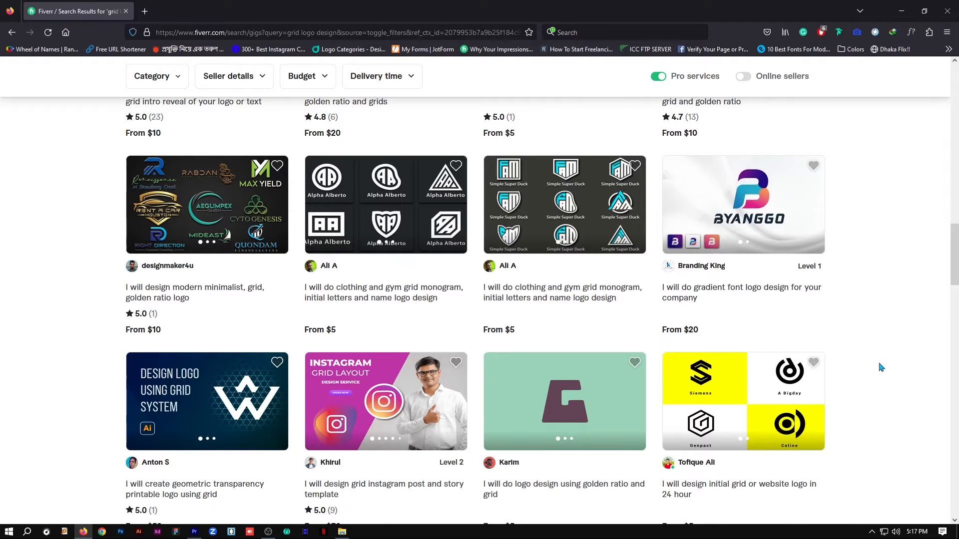
{"action": "scroll", "coordinate": [880, 367], "scroll_direction": "down", "scroll_amount": 4}
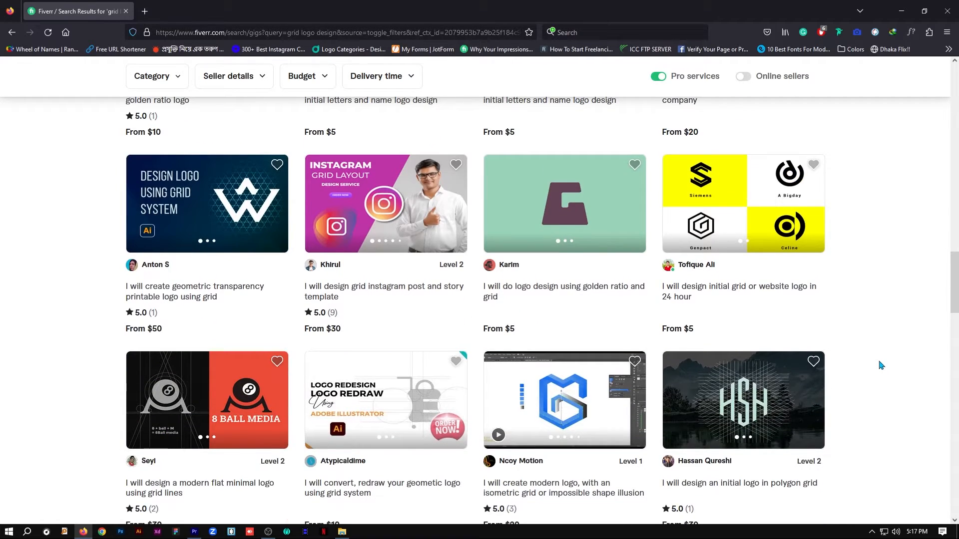
{"action": "scroll", "coordinate": [881, 366], "scroll_direction": "down", "scroll_amount": 5}
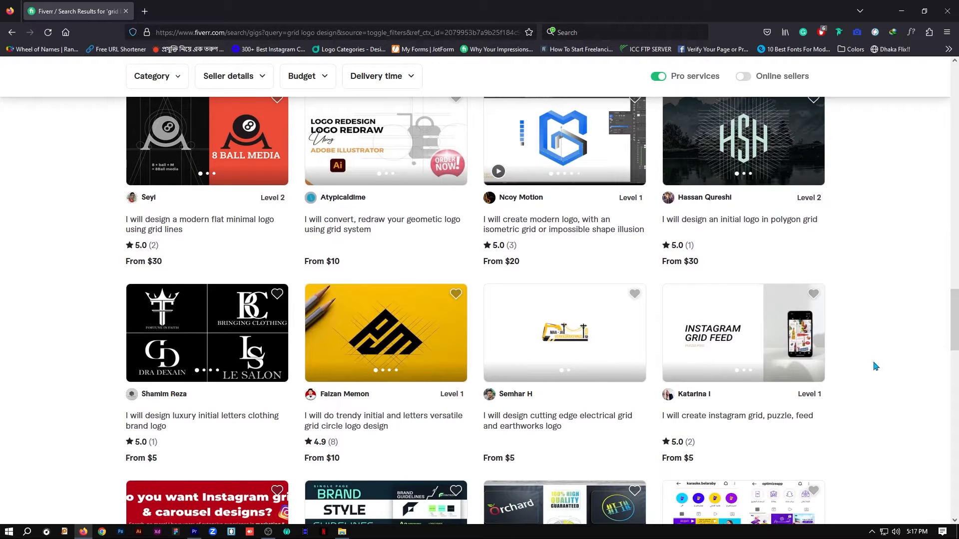
{"action": "scroll", "coordinate": [876, 366], "scroll_direction": "down", "scroll_amount": 7}
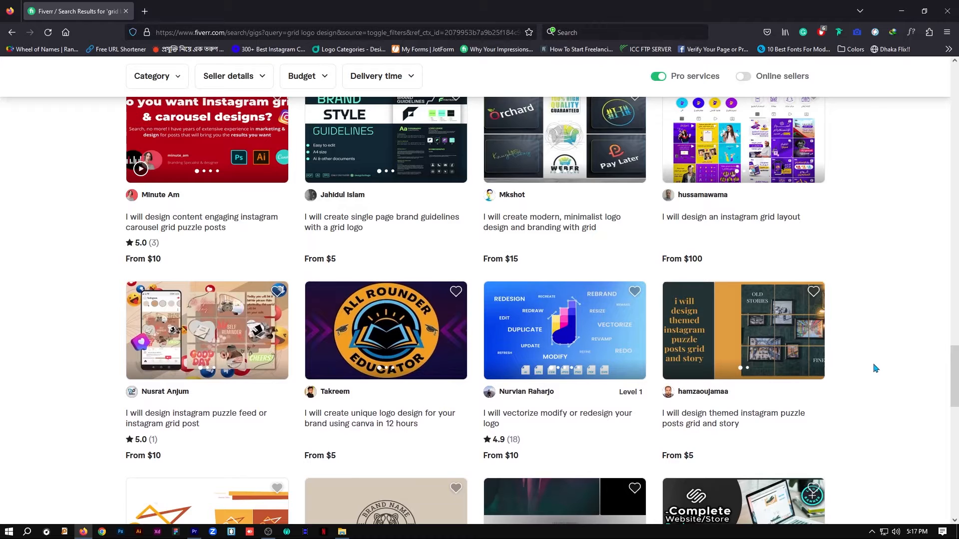
{"action": "scroll", "coordinate": [878, 365], "scroll_direction": "down", "scroll_amount": 9}
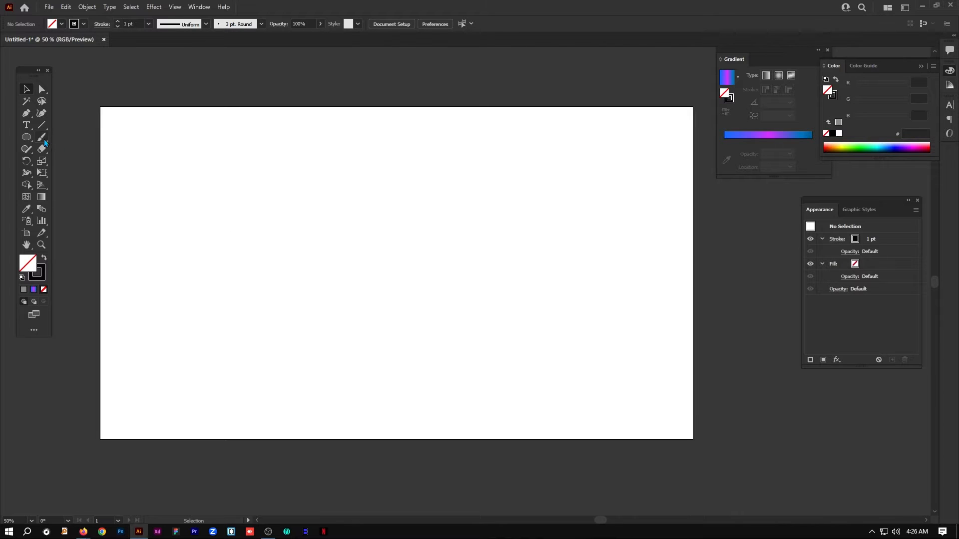
In Illustrator, draw an unfilled circle with a 1 pt black stroke, about 683 px in diameter, slightly left of the artboard's center.
{"action": "left_click", "coordinate": [31, 138]}
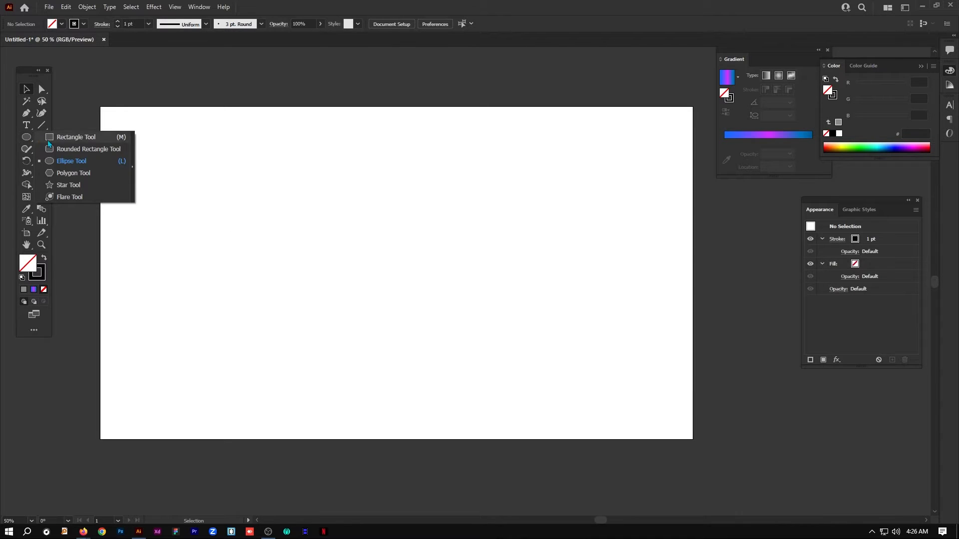
{"action": "left_click", "coordinate": [71, 161]}
{"action": "left_click_drag", "start_coordinate": [347, 268], "coordinate": [452, 350]}
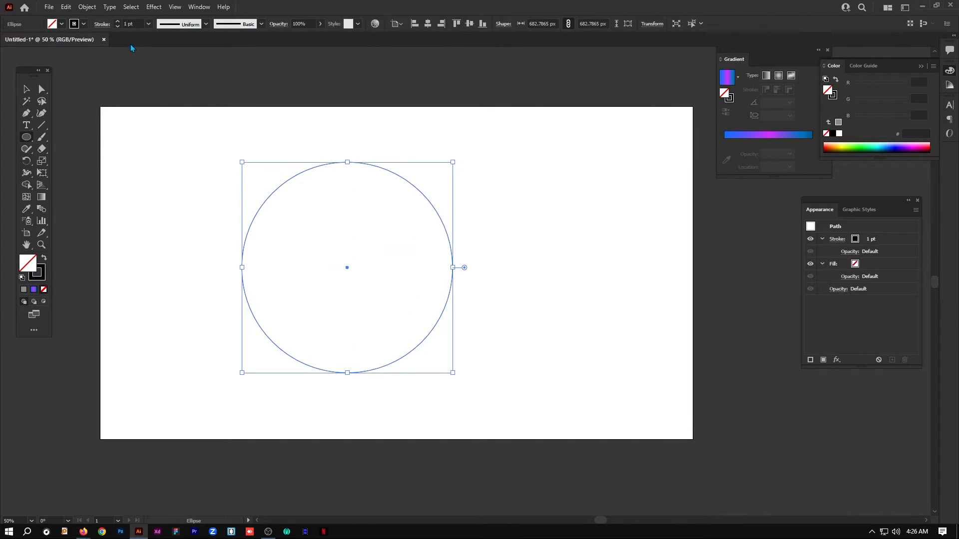
Copy the circle, paste it in front, and shrink the copy around its center into a smaller concentric circle.
{"action": "left_click", "coordinate": [27, 90]}
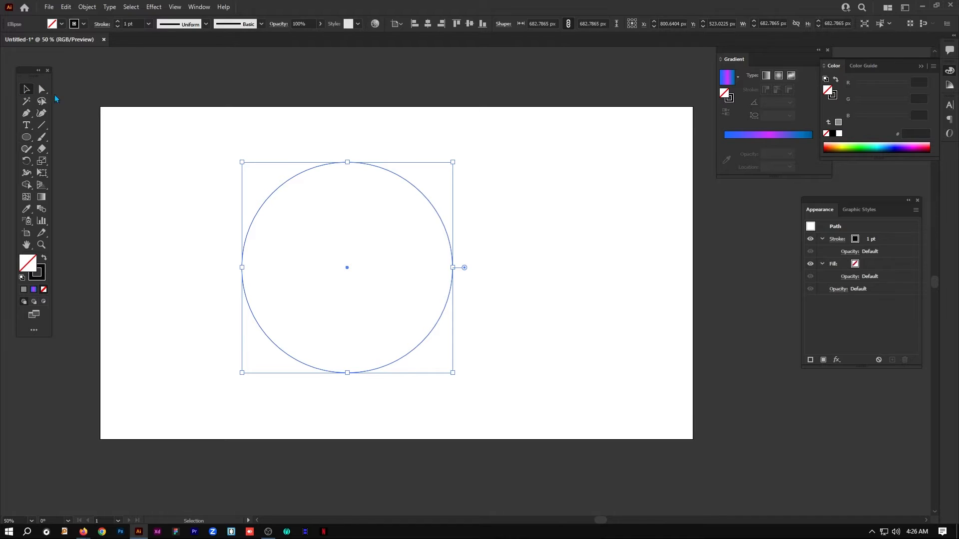
{"action": "key", "text": "a"}
{"action": "key", "text": "ctrl+c"}
{"action": "key", "text": "v"}
{"action": "key", "text": "ctrl+f"}
{"action": "left_click_drag", "start_coordinate": [452, 163], "coordinate": [390, 247]}
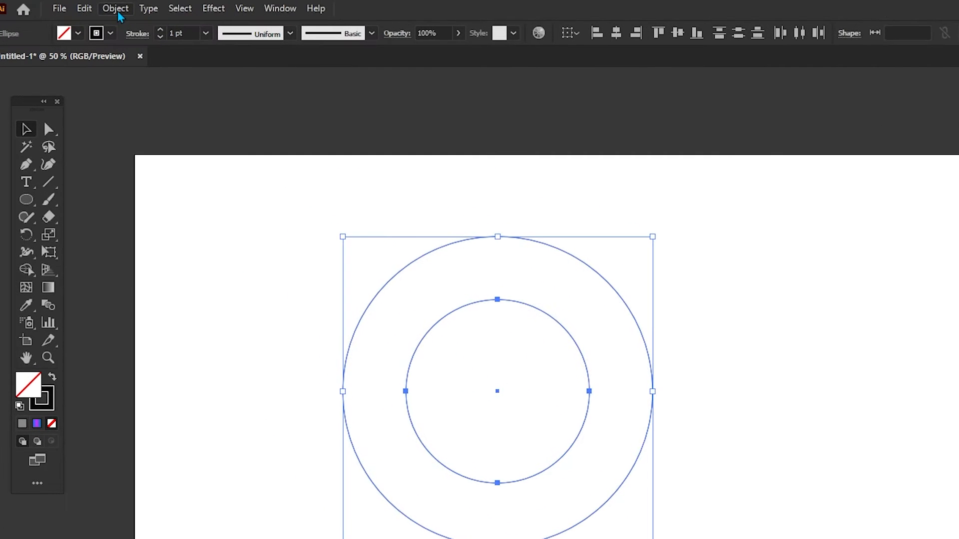
Make a blend between the outer and inner concentric circles.
{"action": "left_click", "coordinate": [87, 6]}
{"action": "mouse_move", "coordinate": [187, 423]}
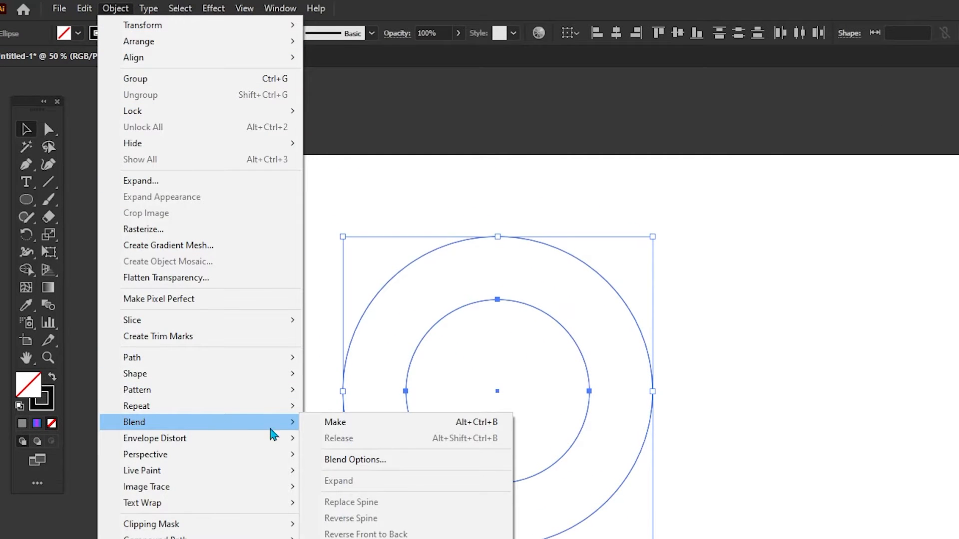
{"action": "left_click", "coordinate": [338, 423]}
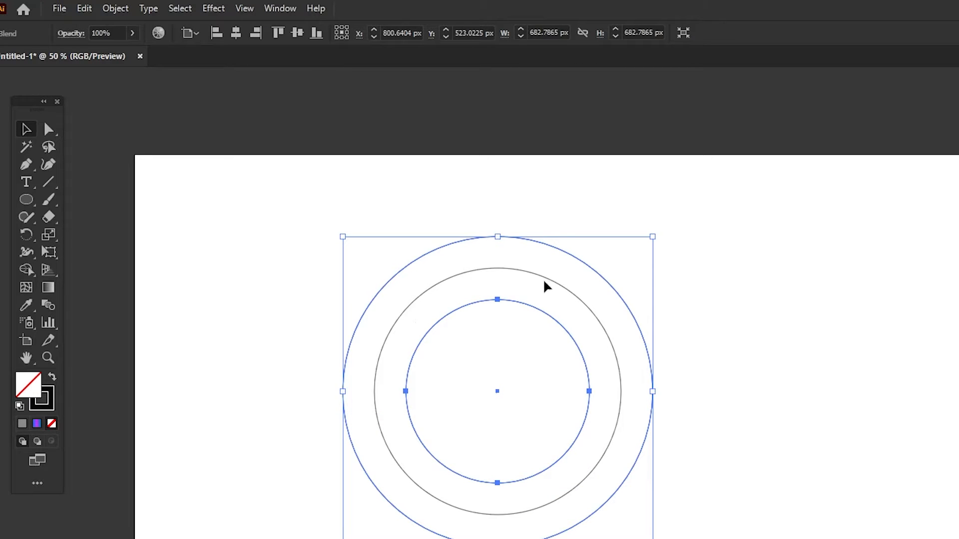
Set the circle blend's spacing to Specified Steps with 2 steps, checking it in the preview.
{"action": "left_click", "coordinate": [116, 15]}
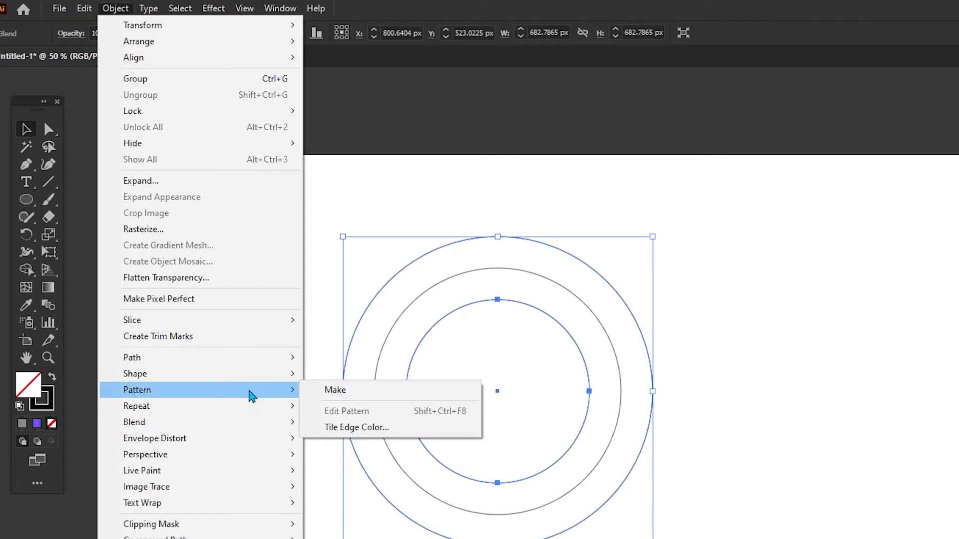
{"action": "mouse_move", "coordinate": [252, 409]}
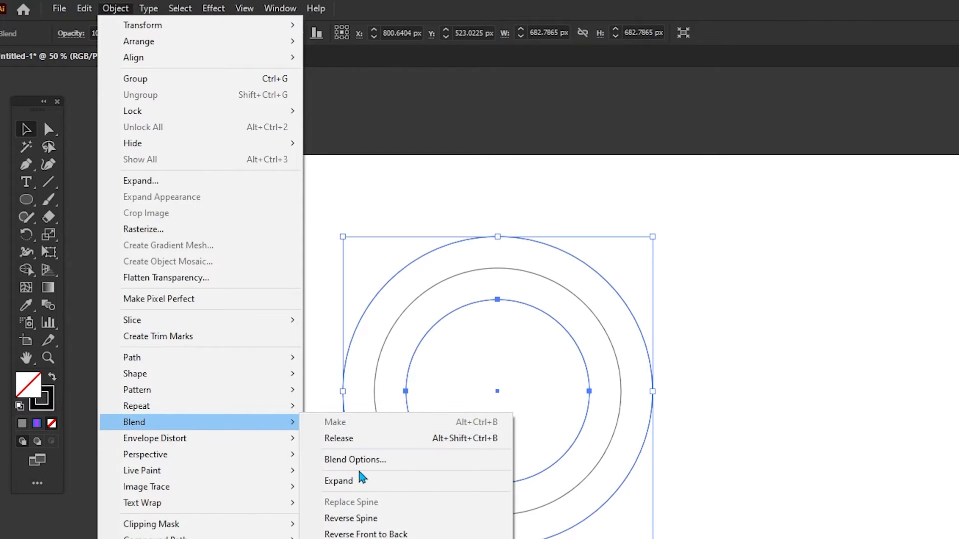
{"action": "left_click", "coordinate": [360, 456]}
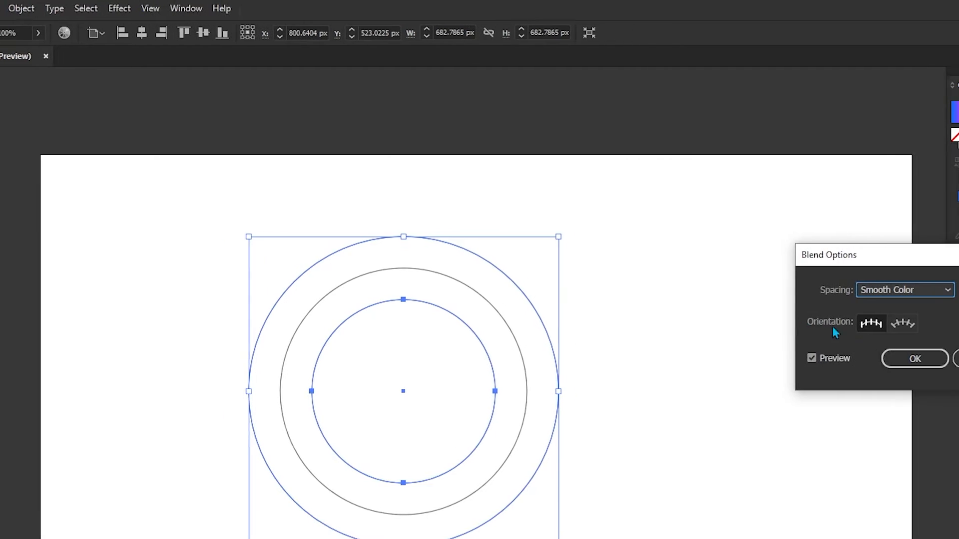
{"action": "left_click", "coordinate": [793, 291]}
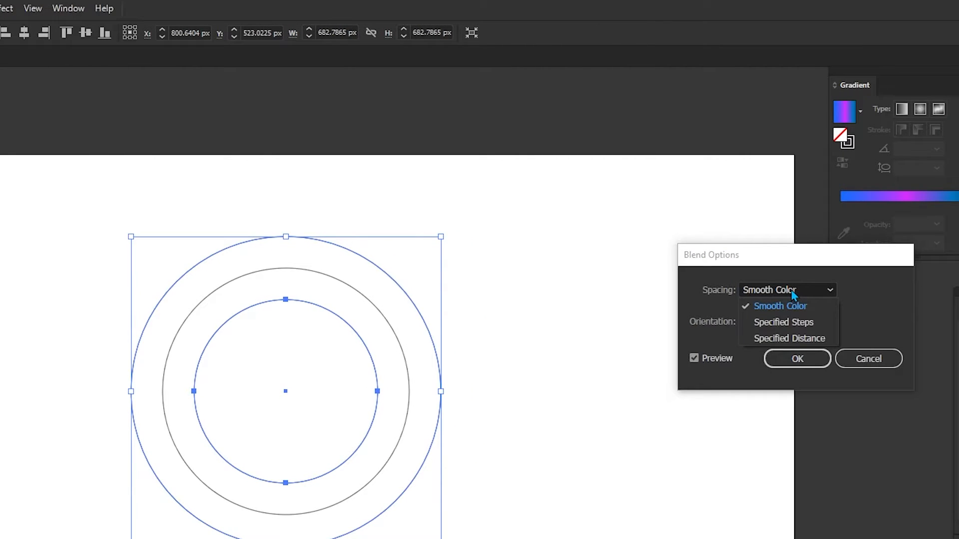
{"action": "left_click", "coordinate": [783, 323]}
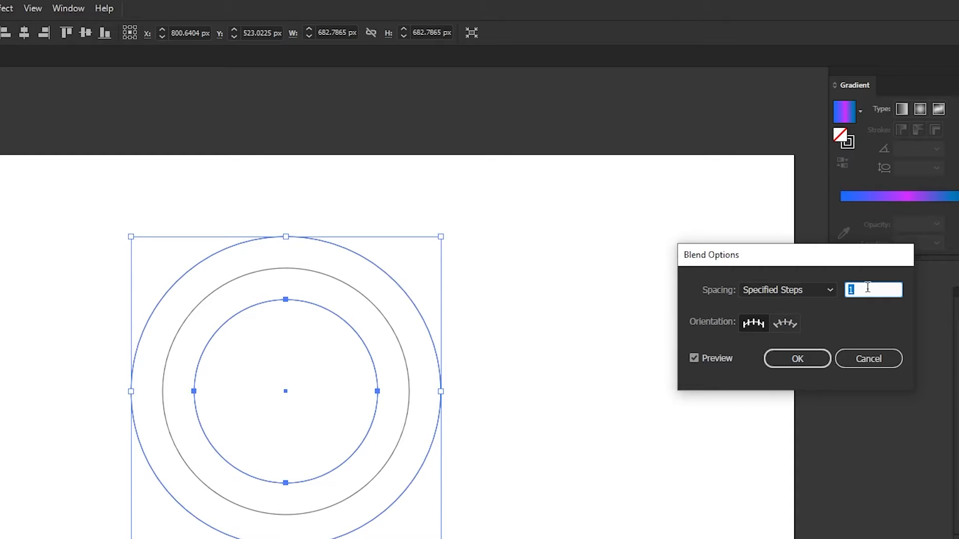
{"action": "type", "text": "2"}
{"action": "left_click", "coordinate": [718, 364]}
{"action": "left_click", "coordinate": [718, 365]}
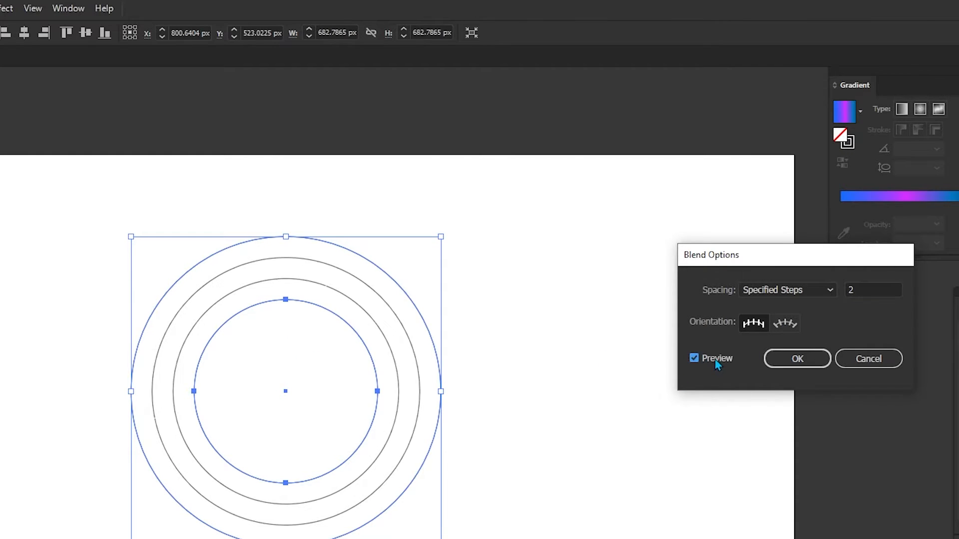
{"action": "left_click", "coordinate": [787, 362]}
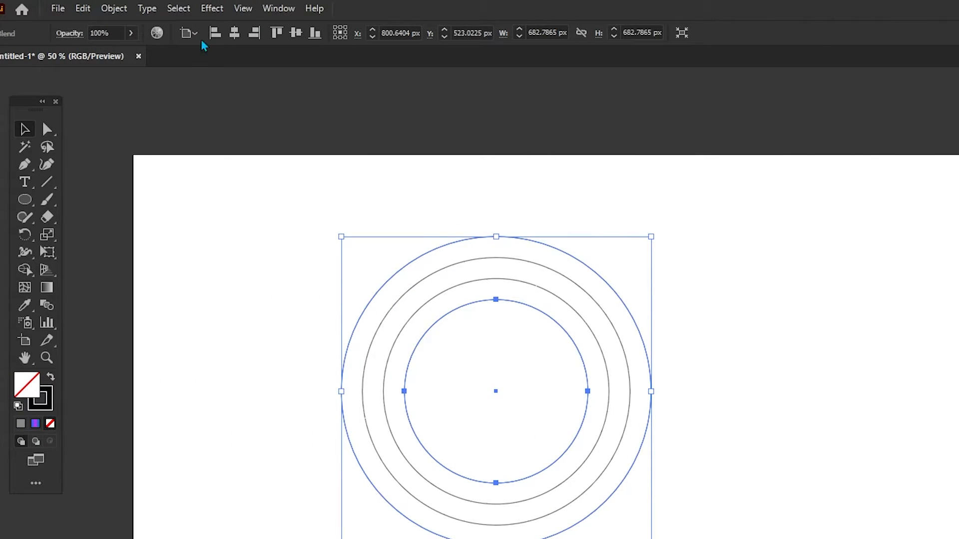
Expand the blend with Object, Fill and Stroke included, and clear the selection.
{"action": "left_click", "coordinate": [111, 11]}
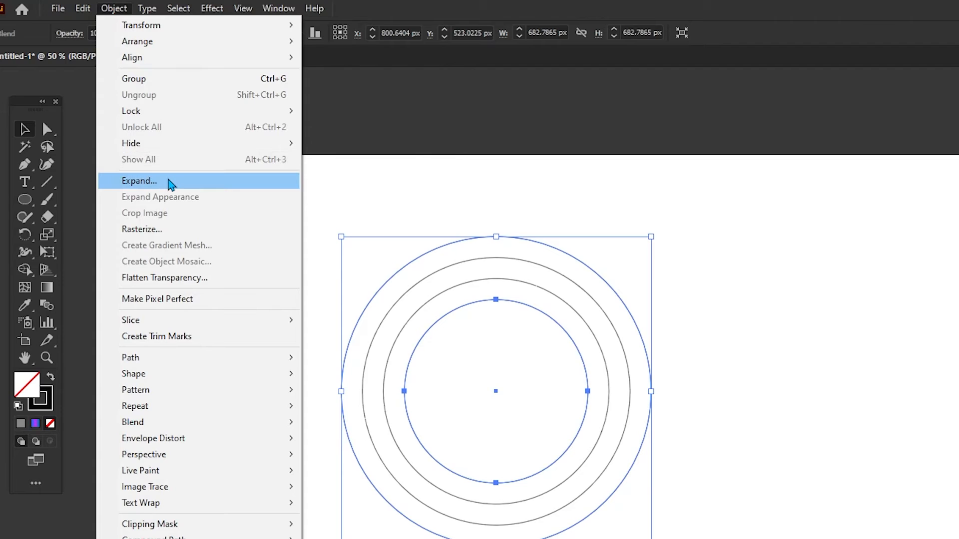
{"action": "left_click", "coordinate": [170, 185]}
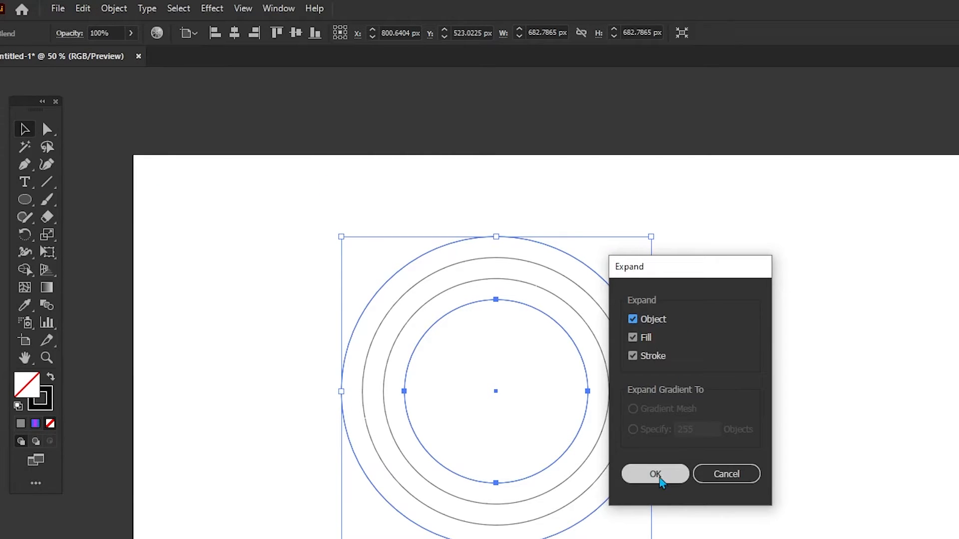
{"action": "left_click", "coordinate": [658, 479]}
{"action": "left_click", "coordinate": [653, 274]}
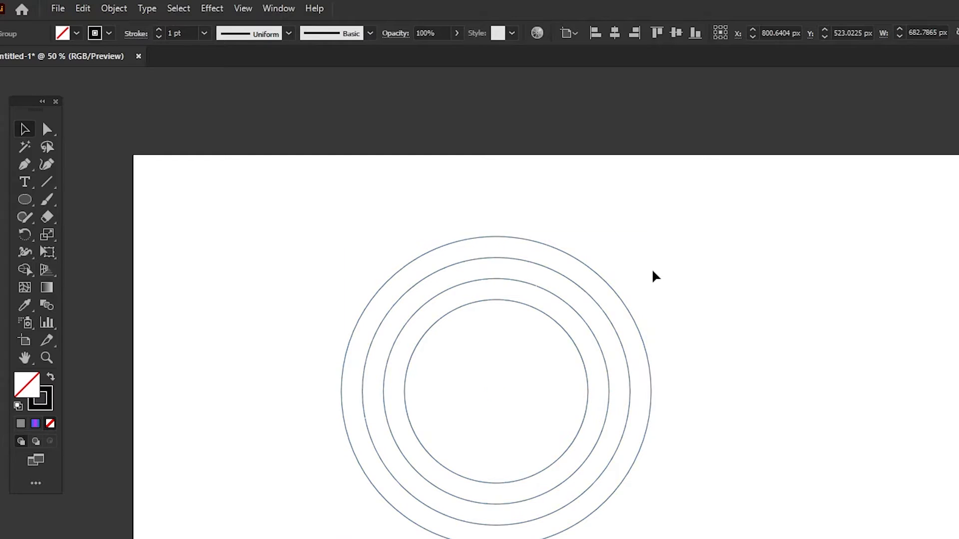
{"action": "left_click", "coordinate": [618, 297]}
{"action": "left_click", "coordinate": [625, 283]}
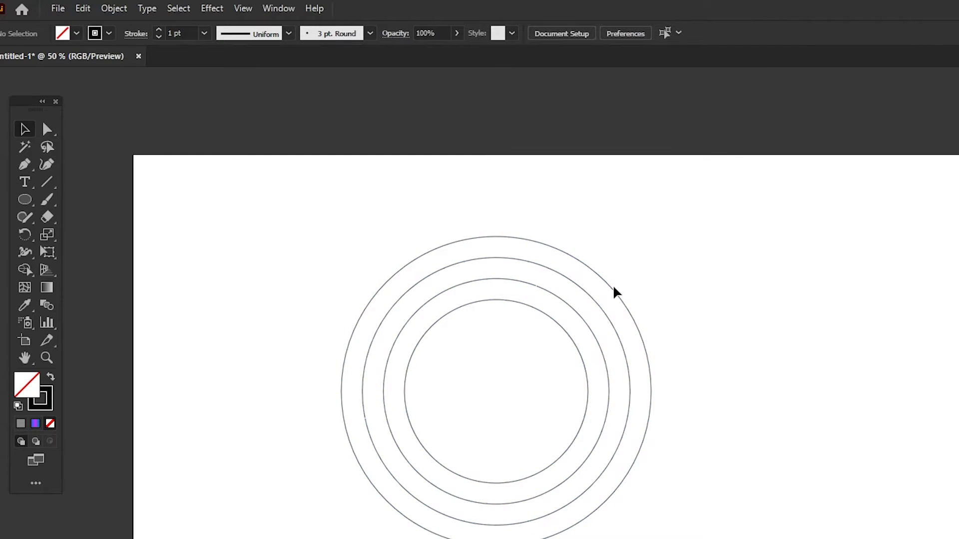
Ungroup the expanded concentric circles and deselect them.
{"action": "left_click", "coordinate": [615, 292]}
{"action": "right_click", "coordinate": [614, 292]}
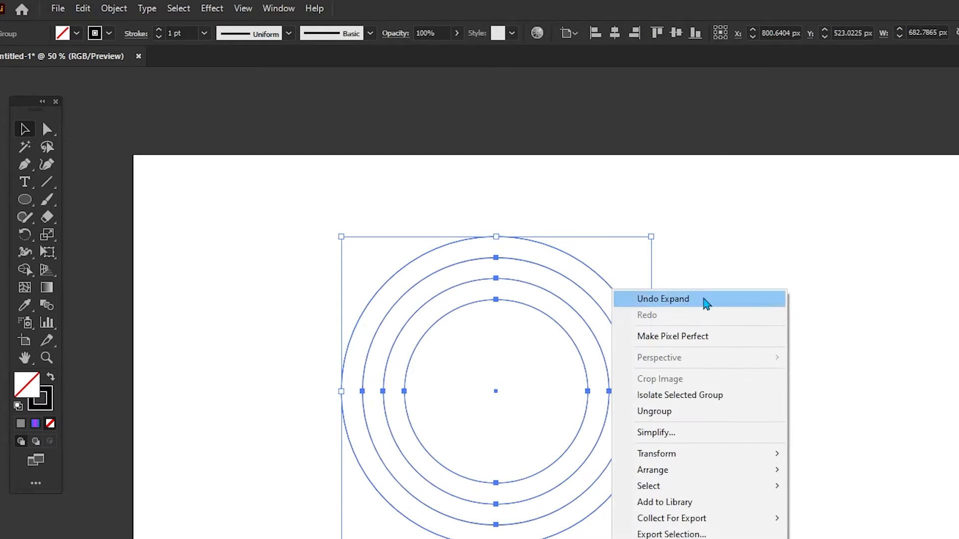
{"action": "left_click", "coordinate": [770, 265]}
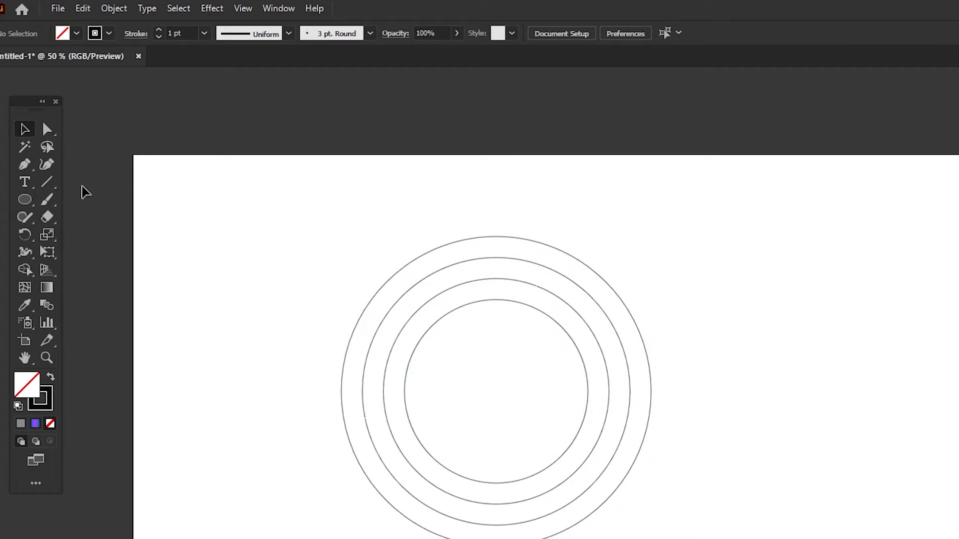
Draw a vertical line about 1014 px long and place it against the right edge of the outermost circle.
{"action": "left_click", "coordinate": [46, 181]}
{"action": "left_click_drag", "start_coordinate": [677, 154], "coordinate": [677, 537]}
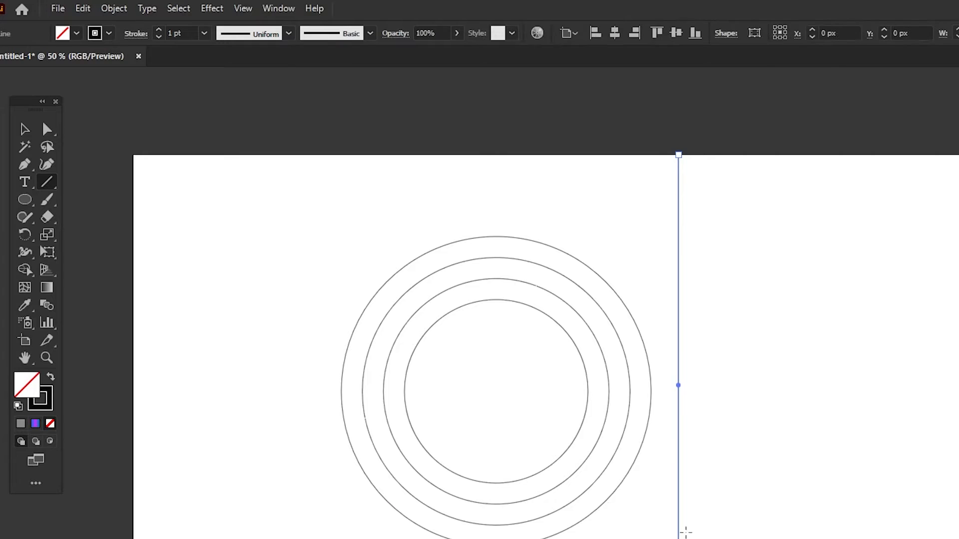
{"action": "left_click", "coordinate": [24, 129]}
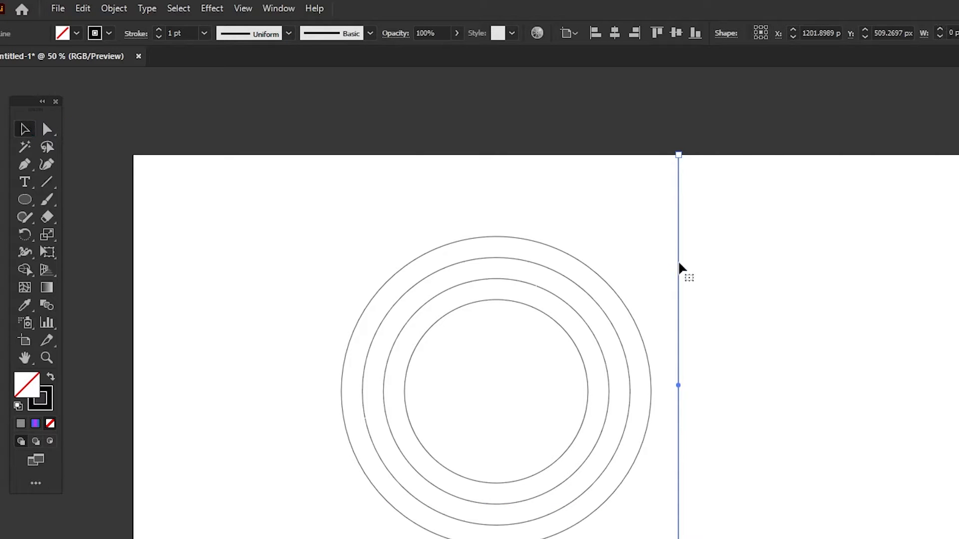
{"action": "left_click_drag", "start_coordinate": [679, 315], "coordinate": [651, 315]}
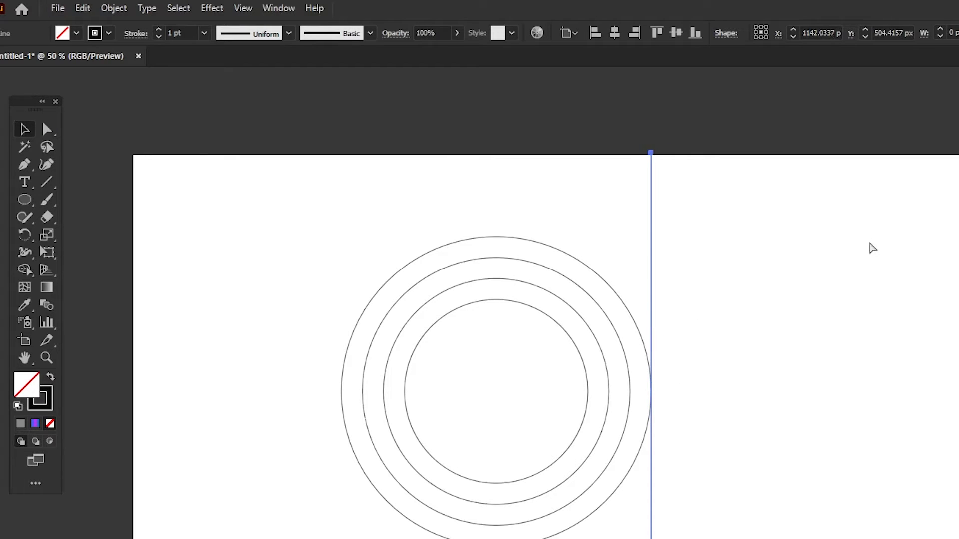
Examine the contact between the vertical line and the outermost circle up close in outline view.
{"action": "key", "text": "ctrl+y"}
{"action": "key", "text": "ctrl+plus"}
{"action": "key", "text": "ctrl+plus"}
{"action": "key", "text": "ctrl+plus"}
{"action": "key", "text": "ctrl+plus"}
{"action": "key", "text": "ctrl+plus"}
{"action": "key", "text": "ctrl+plus"}
{"action": "key", "text": "ctrl+plus"}
{"action": "key", "text": "ctrl+plus"}
{"action": "key", "text": "ctrl+plus"}
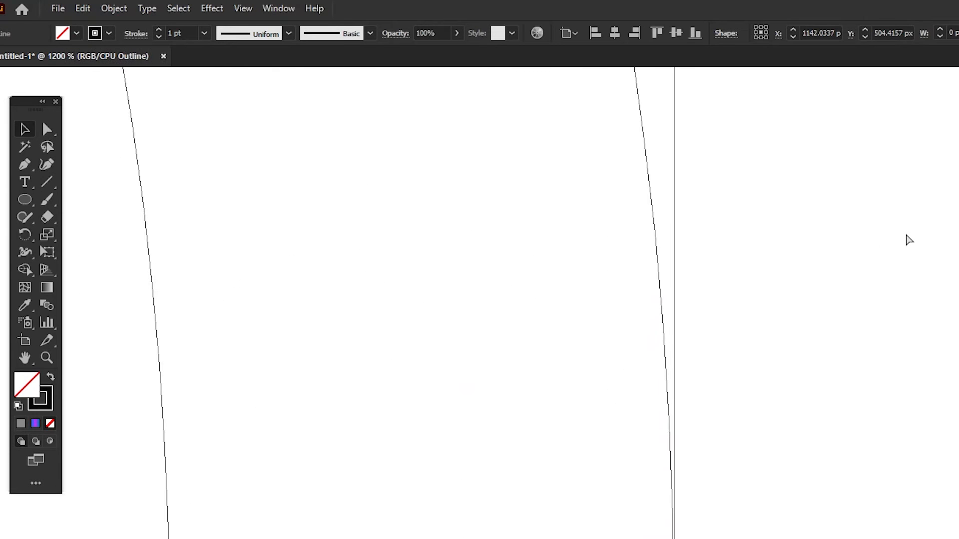
{"action": "key", "text": "ctrl+minus"}
{"action": "key", "text": "ctrl+minus"}
{"action": "key", "text": "ctrl+minus"}
{"action": "key", "text": "ctrl+minus"}
{"action": "key", "text": "ctrl+minus"}
{"action": "key", "text": "ctrl+minus"}
{"action": "key", "text": "ctrl+minus"}
{"action": "key", "text": "ctrl+minus"}
{"action": "key", "text": "ctrl+minus"}
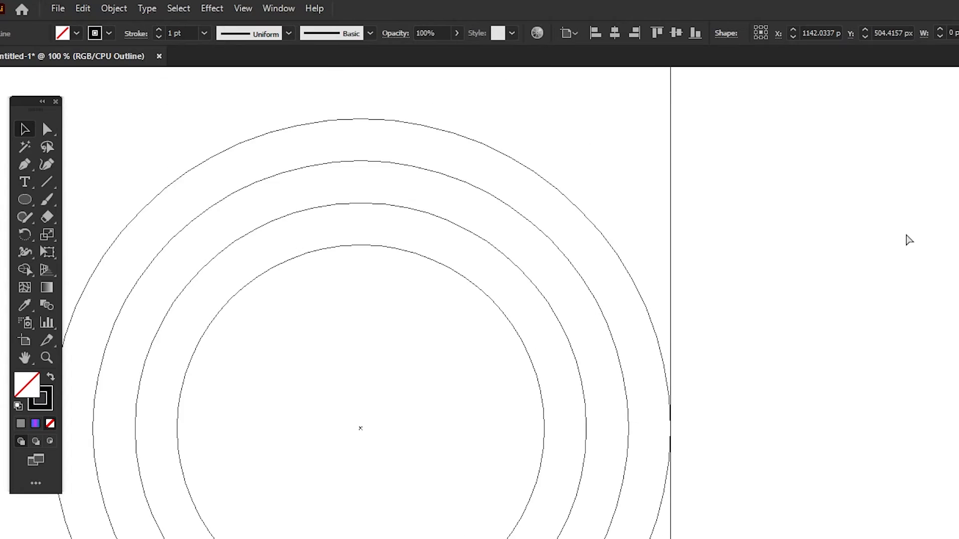
{"action": "key", "text": "ctrl+y"}
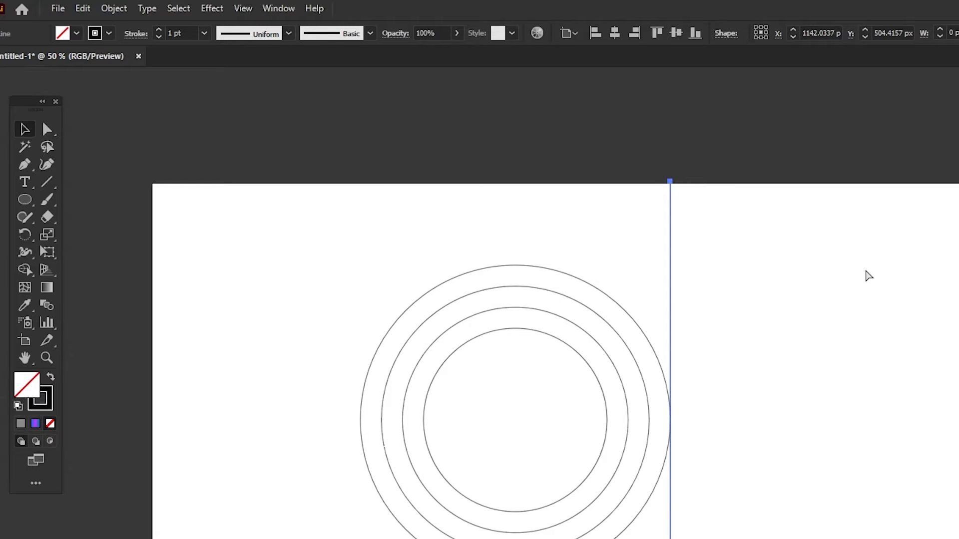
{"action": "key", "text": "ctrl+plus"}
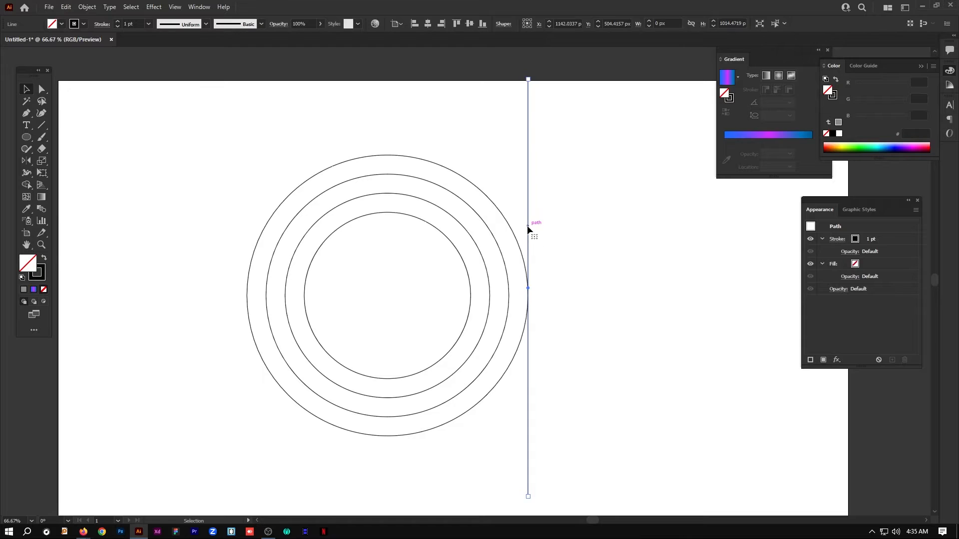
Copy the vertical line onto the right edge of the second-largest circle, checking the contact in outline view.
{"action": "left_click_drag", "start_coordinate": [528, 226], "coordinate": [510, 234]}
{"action": "key", "text": "ctrl+y"}
{"action": "key", "text": "ctrl+="}
{"action": "key", "text": "ctrl+="}
{"action": "key", "text": "ctrl+="}
{"action": "key", "text": "ctrl+="}
{"action": "key", "text": "ctrl+="}
{"action": "key", "text": "ctrl+0"}
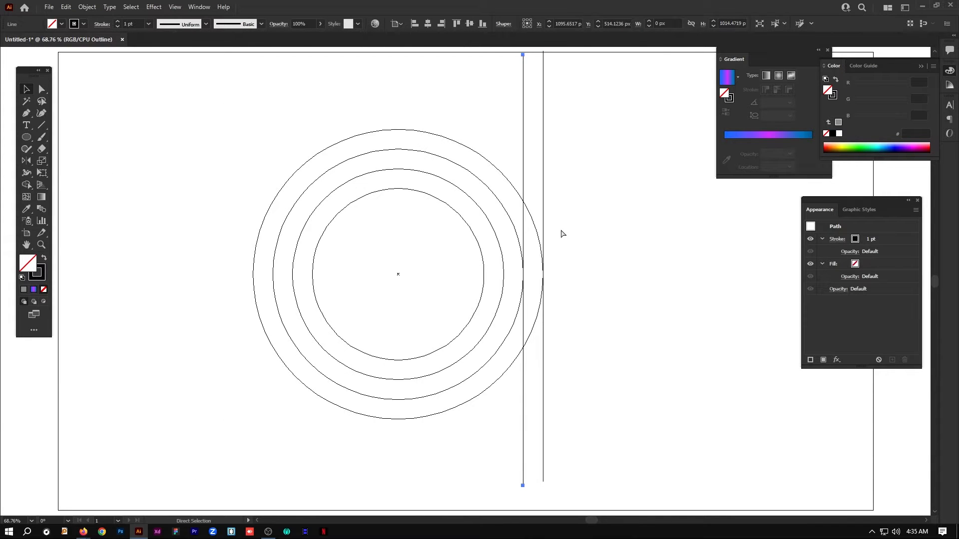
{"action": "key", "text": "ctrl+y"}
{"action": "key", "text": "ctrl+minus"}
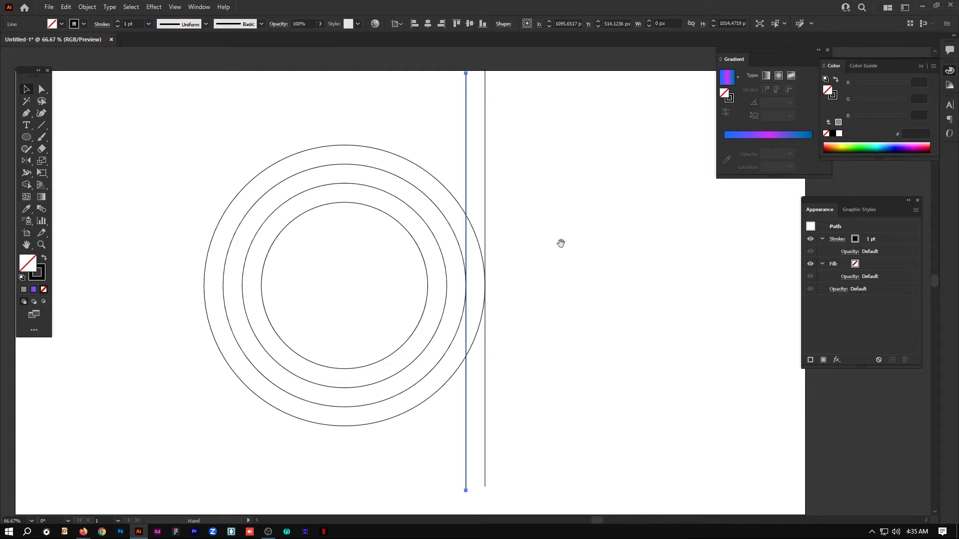
{"action": "left_click_drag", "start_coordinate": [561, 243], "coordinate": [607, 233]}
Copy both vertical lines 139.15 px to the left so the right-hand copy touches the innermost circle.
{"action": "left_click_drag", "start_coordinate": [568, 402], "coordinate": [505, 441]}
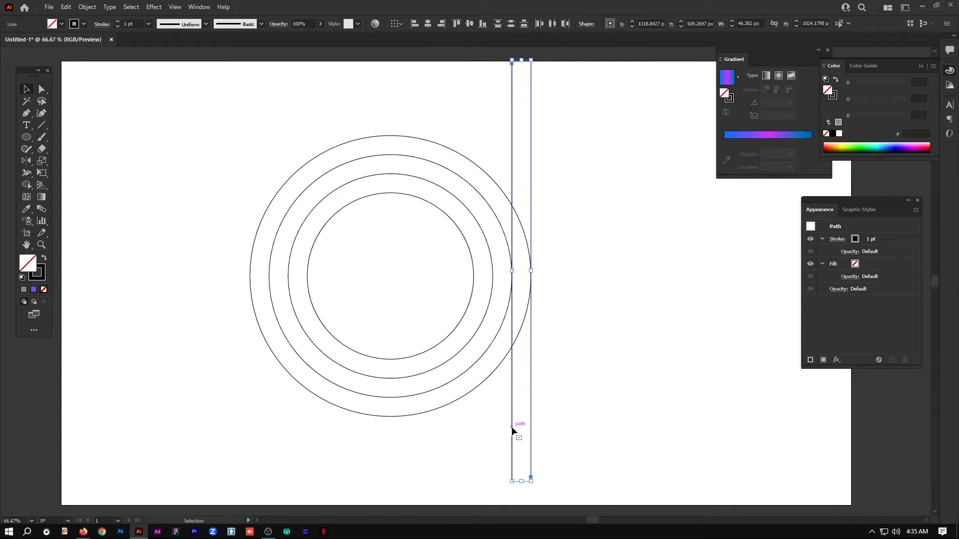
{"action": "left_click_drag", "start_coordinate": [513, 431], "coordinate": [456, 436]}
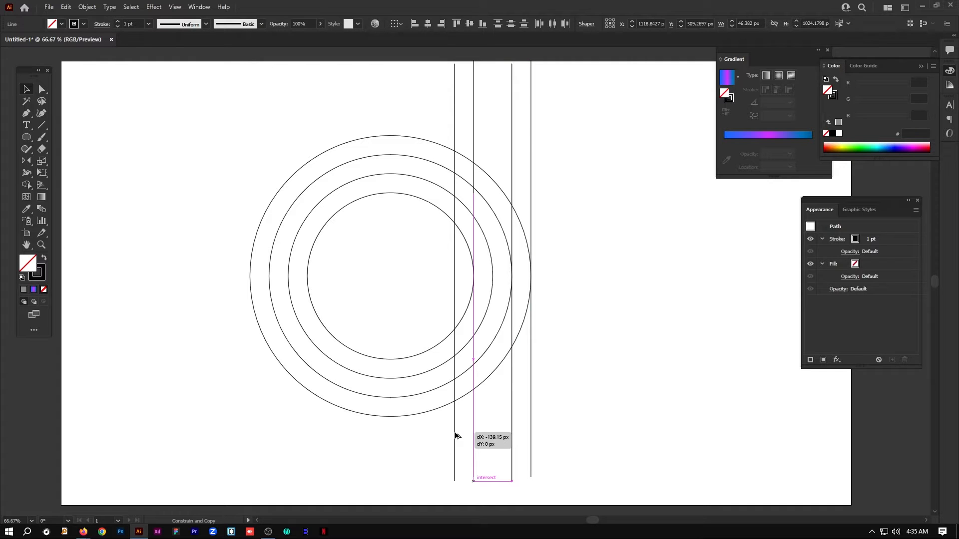
{"action": "left_click_drag", "start_coordinate": [455, 436], "coordinate": [456, 437]}
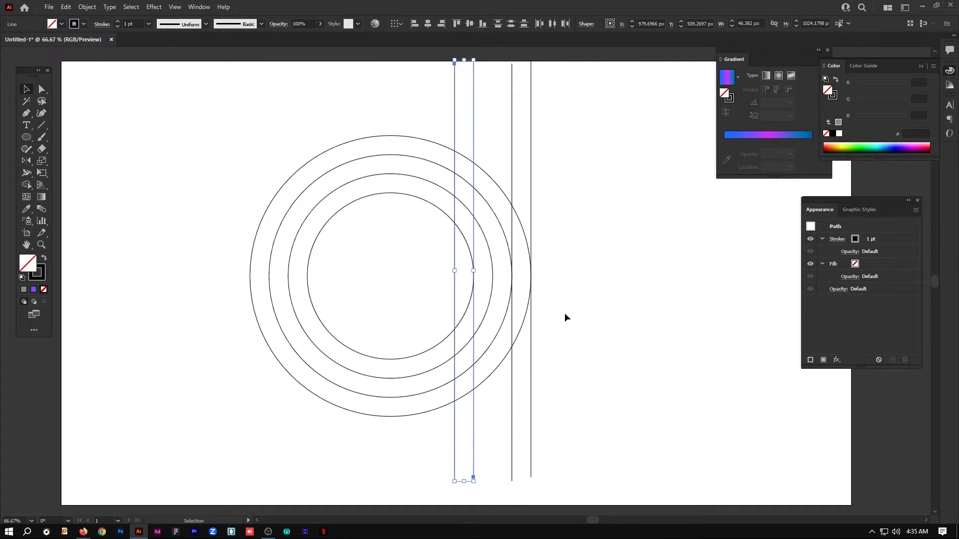
Examine in outline view how the copied pair of vertical lines meets the innermost circle.
{"action": "key", "text": "ctrl+y"}
{"action": "key", "text": "ctrl+equal"}
{"action": "key", "text": "ctrl+equal"}
{"action": "key", "text": "ctrl+equal"}
{"action": "key", "text": "ctrl+equal"}
{"action": "key", "text": "ctrl+equal"}
{"action": "key", "text": "ctrl+equal"}
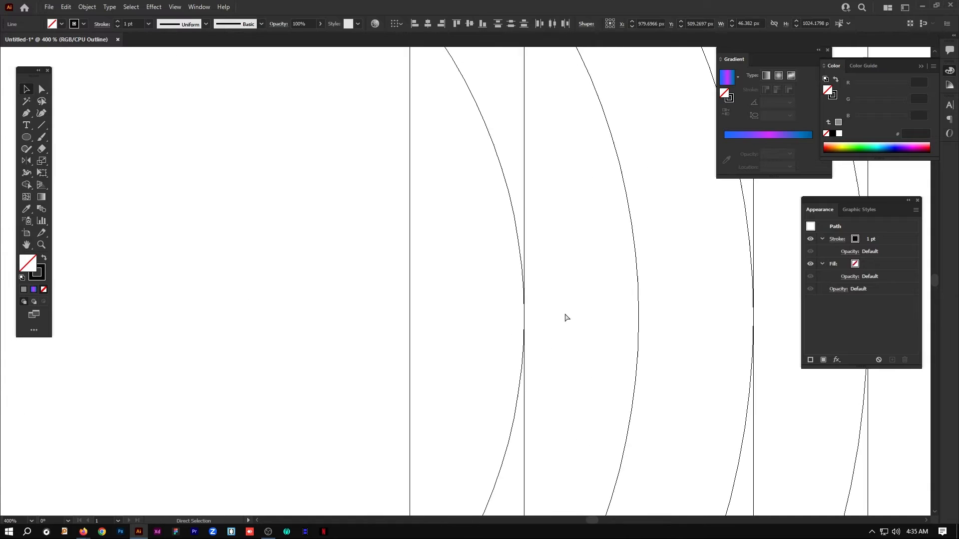
{"action": "key", "text": "ctrl+0"}
{"action": "key", "text": "ctrl+minus"}
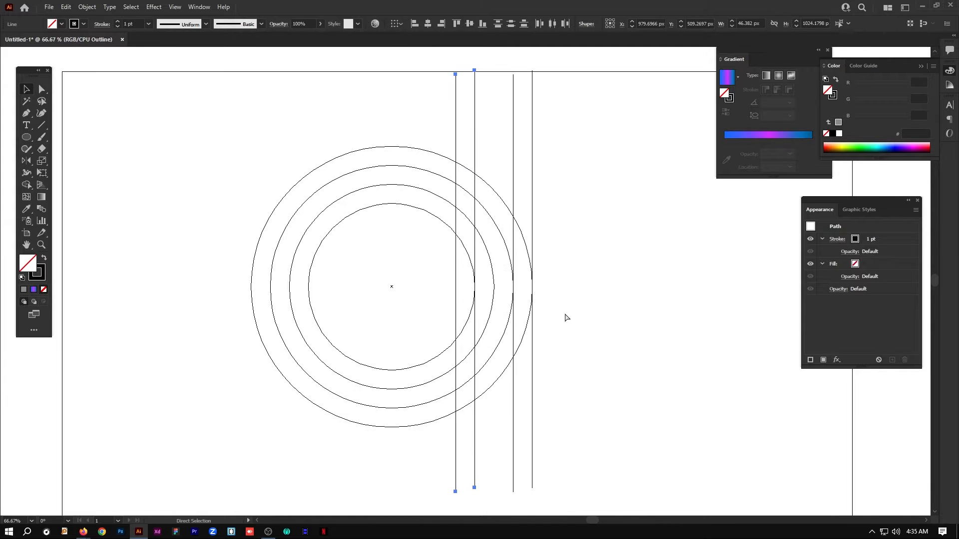
{"action": "key", "text": "ctrl+y"}
{"action": "key", "text": "ctrl+minus"}
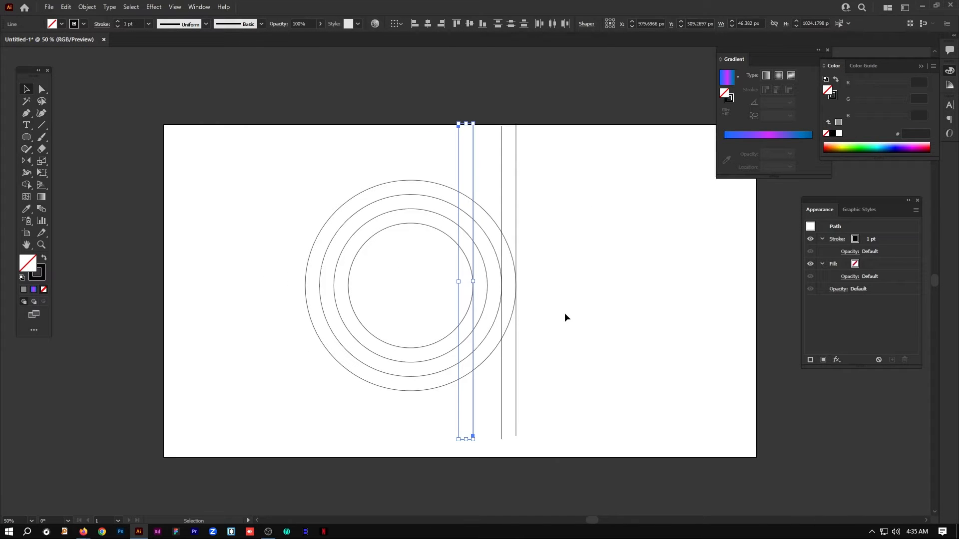
Select all the circles and vertical lines and nudge them downward together on the artboard.
{"action": "left_click_drag", "start_coordinate": [549, 132], "coordinate": [427, 160]}
{"action": "left_click", "coordinate": [537, 179]}
{"action": "left_click_drag", "start_coordinate": [535, 176], "coordinate": [298, 420]}
{"action": "key", "text": "Down"}
{"action": "key", "text": "Down"}
{"action": "key", "text": "Down"}
{"action": "key", "text": "Down"}
{"action": "key", "text": "Down"}
{"action": "key", "text": "Down"}
{"action": "key", "text": "Down"}
{"action": "key", "text": "Down"}
{"action": "key", "text": "Down"}
{"action": "key", "text": "Down"}
{"action": "key", "text": "Down"}
{"action": "key", "text": "Down"}
{"action": "key", "text": "Down"}
{"action": "key", "text": "Down"}
{"action": "key", "text": "Down"}
{"action": "key", "text": "Down"}
{"action": "key", "text": "Down"}
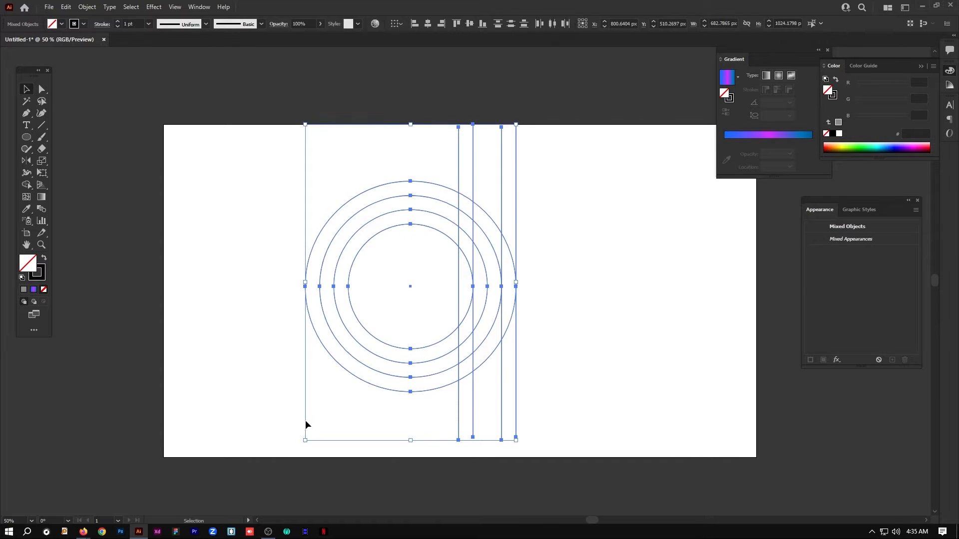
{"action": "key", "text": "Down"}
{"action": "key", "text": "Down"}
{"action": "key", "text": "Down"}
{"action": "key", "text": "Down"}
{"action": "key", "text": "Down"}
{"action": "key", "text": "Down"}
{"action": "key", "text": "Down"}
{"action": "key", "text": "Down"}
{"action": "key", "text": "Down"}
{"action": "key", "text": "Down"}
{"action": "key", "text": "Down"}
{"action": "key", "text": "Down"}
{"action": "key", "text": "Down"}
{"action": "key", "text": "Down"}
{"action": "key", "text": "Down"}
{"action": "key", "text": "Down"}
{"action": "key", "text": "Down"}
{"action": "key", "text": "Down"}
{"action": "key", "text": "Down"}
{"action": "key", "text": "Down"}
Stretch the four vertical lines upward past the artboard's top edge to about 1124 px in overall height.
{"action": "left_click_drag", "start_coordinate": [560, 141], "coordinate": [450, 172]}
{"action": "left_click_drag", "start_coordinate": [487, 138], "coordinate": [487, 107]}
{"action": "scroll", "coordinate": [551, 293], "scroll_direction": "down", "scroll_amount": 2}
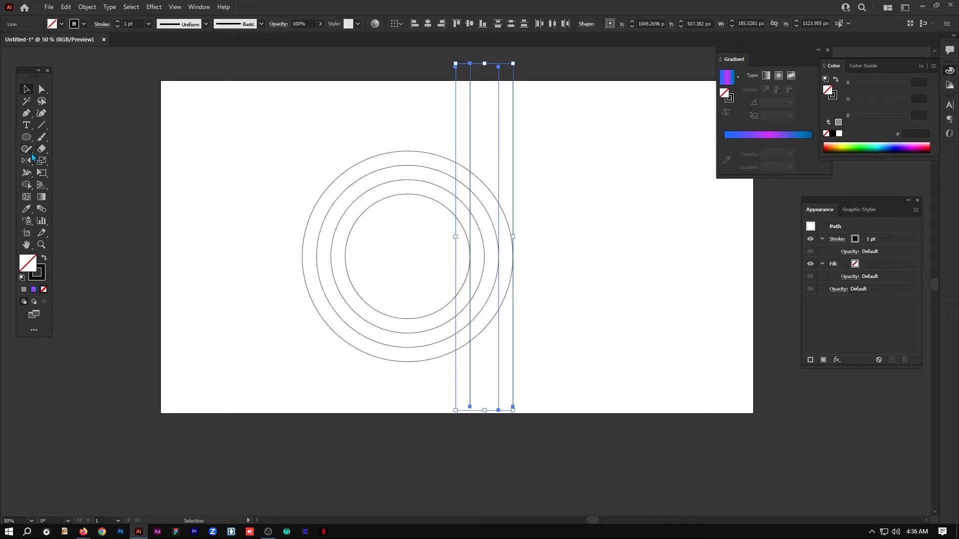
Rotate the four lines by 30° and shift them left so two of them touch the two middle circles.
{"action": "left_click_drag", "start_coordinate": [30, 161], "coordinate": [94, 160]}
{"action": "key", "text": "Return"}
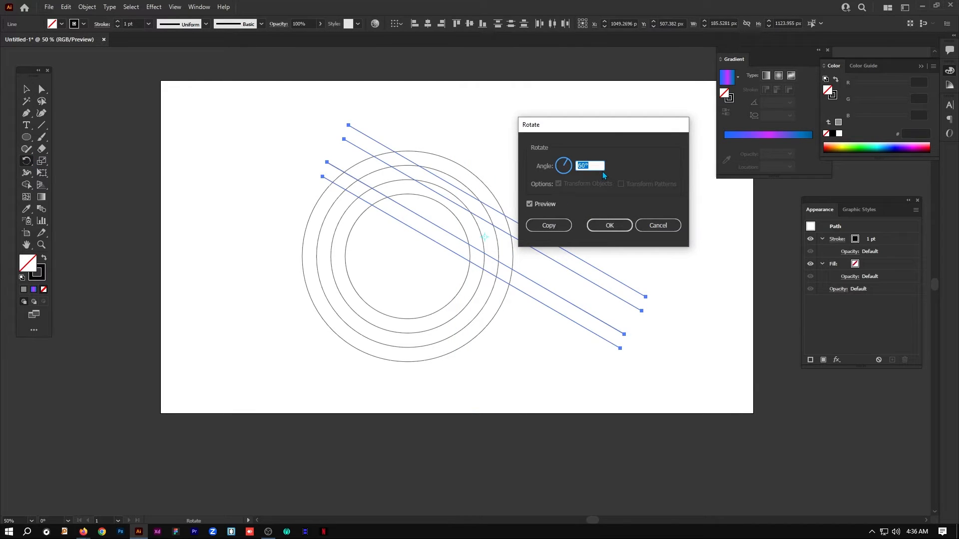
{"action": "key", "text": "Tab"}
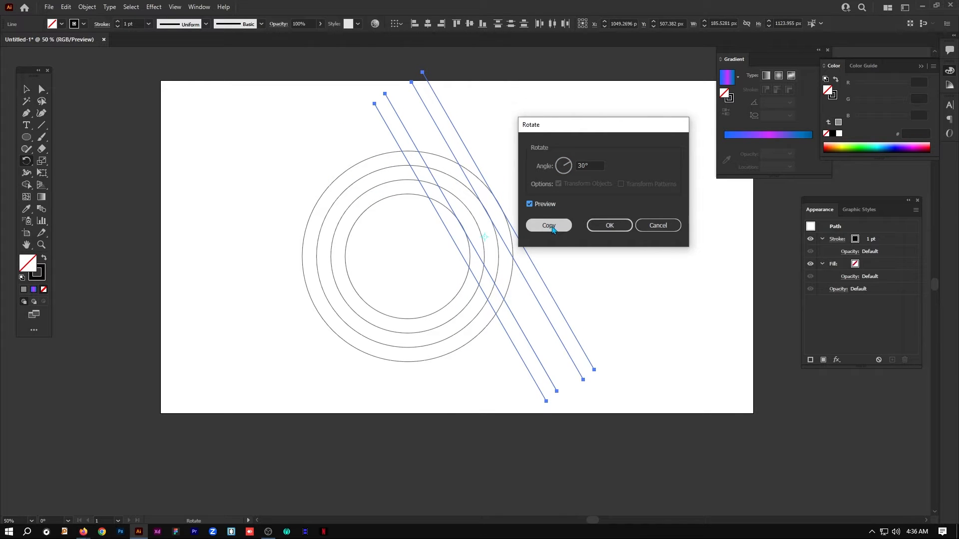
{"action": "left_click", "coordinate": [609, 225]}
{"action": "key", "text": "v"}
{"action": "key", "text": "ctrl+="}
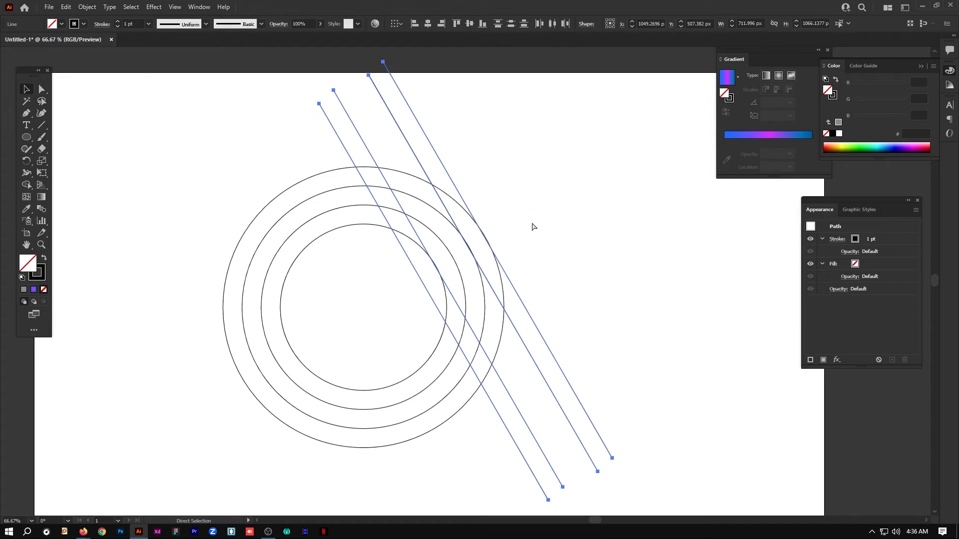
{"action": "left_click_drag", "start_coordinate": [524, 306], "coordinate": [501, 301]}
Examine the contact between the slanted lines and the two middle circles up close in outline view.
{"action": "key", "text": "ctrl+y"}
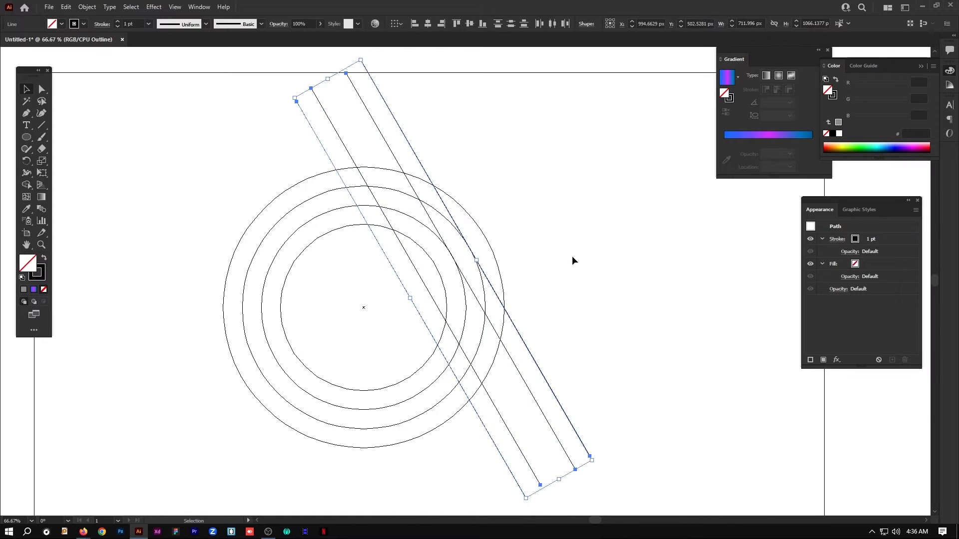
{"action": "key", "text": "ctrl+="}
{"action": "key", "text": "ctrl+="}
{"action": "key", "text": "ctrl+="}
{"action": "key", "text": "ctrl+="}
{"action": "key", "text": "ctrl+="}
{"action": "key", "text": "ctrl+="}
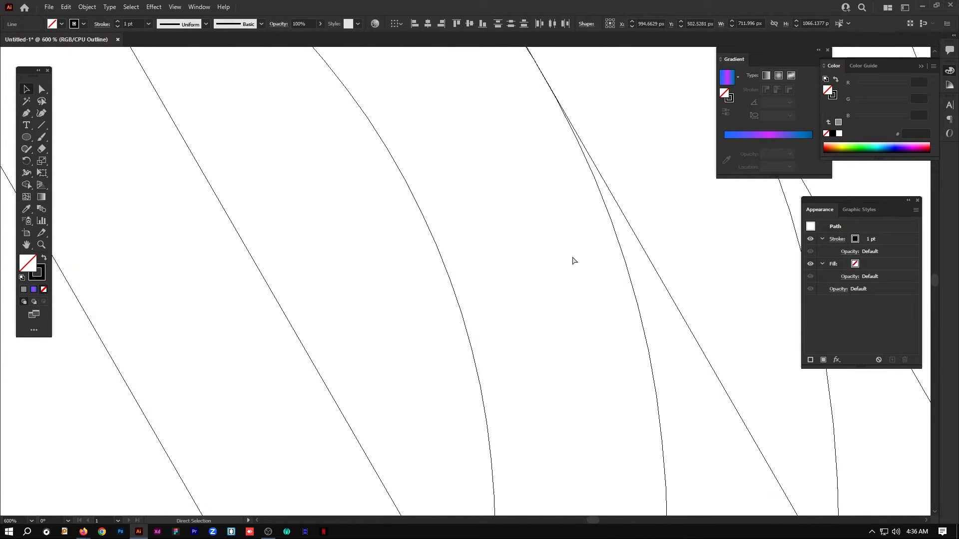
{"action": "left_click_drag", "start_coordinate": [572, 256], "coordinate": [440, 374]}
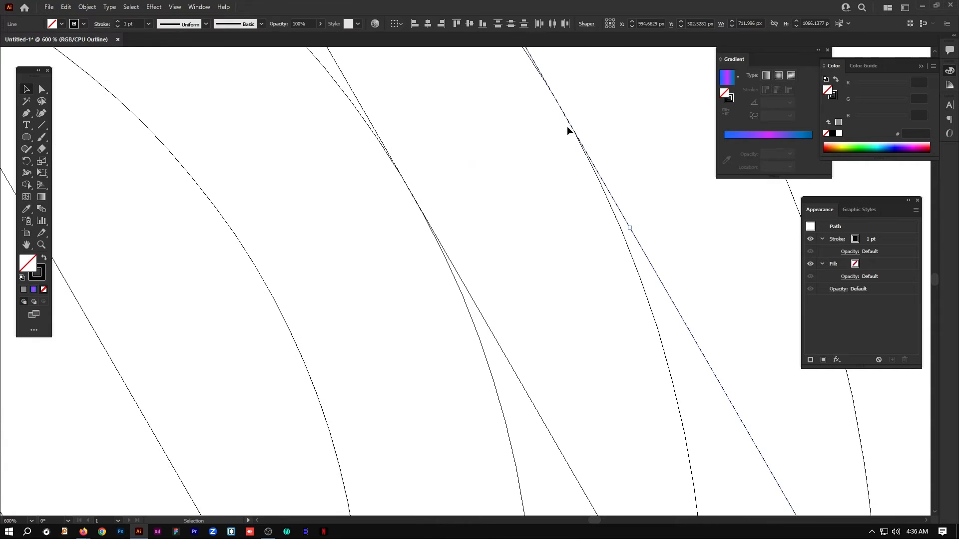
{"action": "key", "text": "ctrl+minus"}
{"action": "key", "text": "ctrl+minus"}
{"action": "key", "text": "ctrl+minus"}
{"action": "key", "text": "ctrl+minus"}
{"action": "key", "text": "ctrl+minus"}
{"action": "key", "text": "ctrl+minus"}
{"action": "key", "text": "ctrl+minus"}
{"action": "key", "text": "ctrl+minus"}
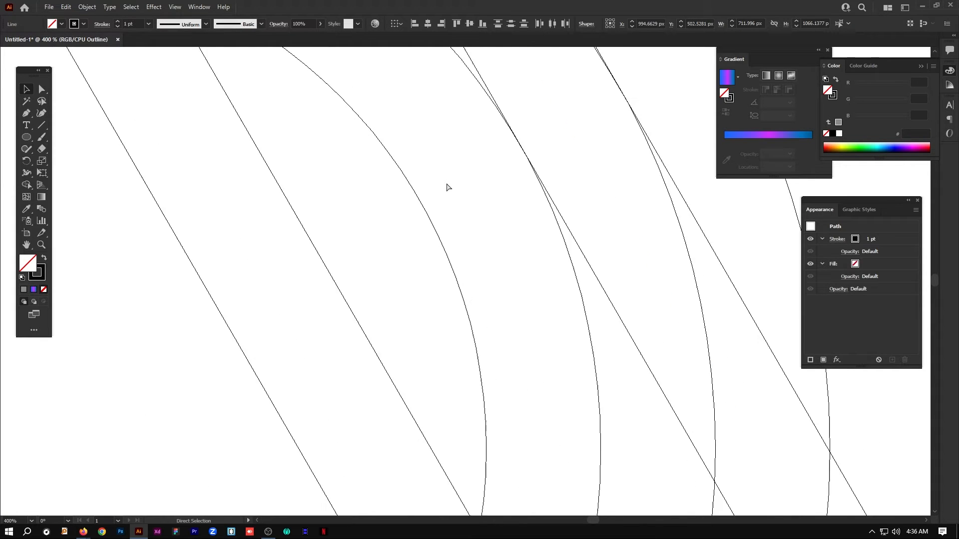
{"action": "key", "text": "ctrl+y"}
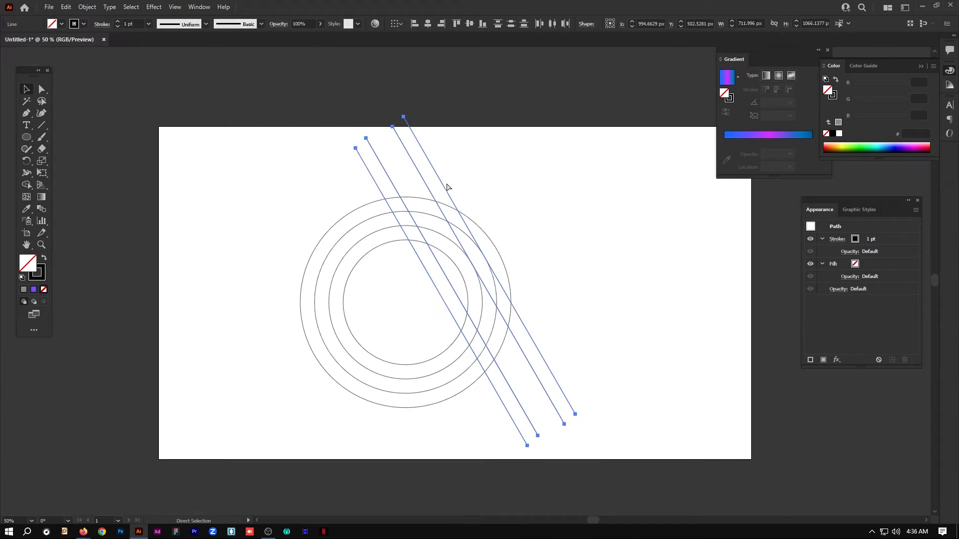
Lengthen the four slanted lines at their upper ends and reflect a copy of them across the vertical axis.
{"action": "left_click_drag", "start_coordinate": [449, 198], "coordinate": [488, 144]}
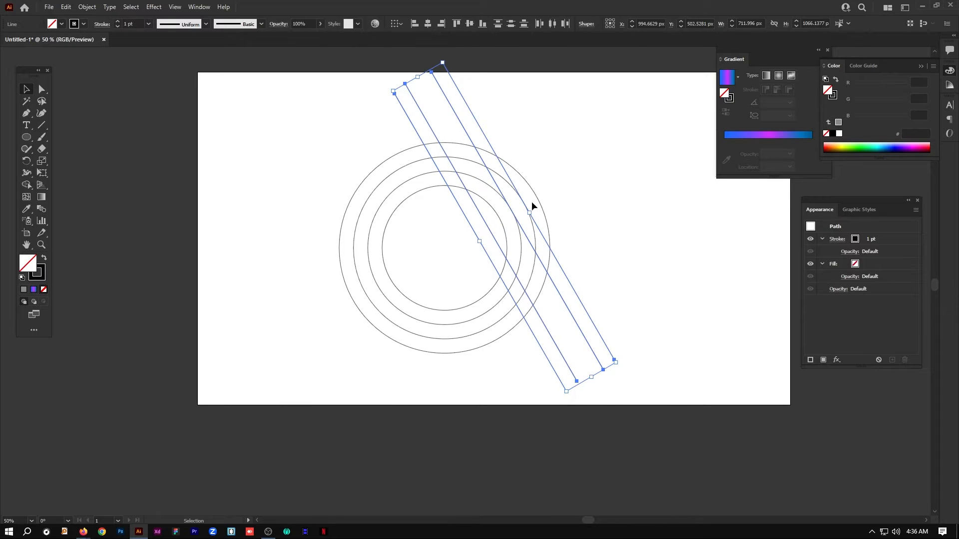
{"action": "left_click_drag", "start_coordinate": [419, 75], "coordinate": [406, 57]}
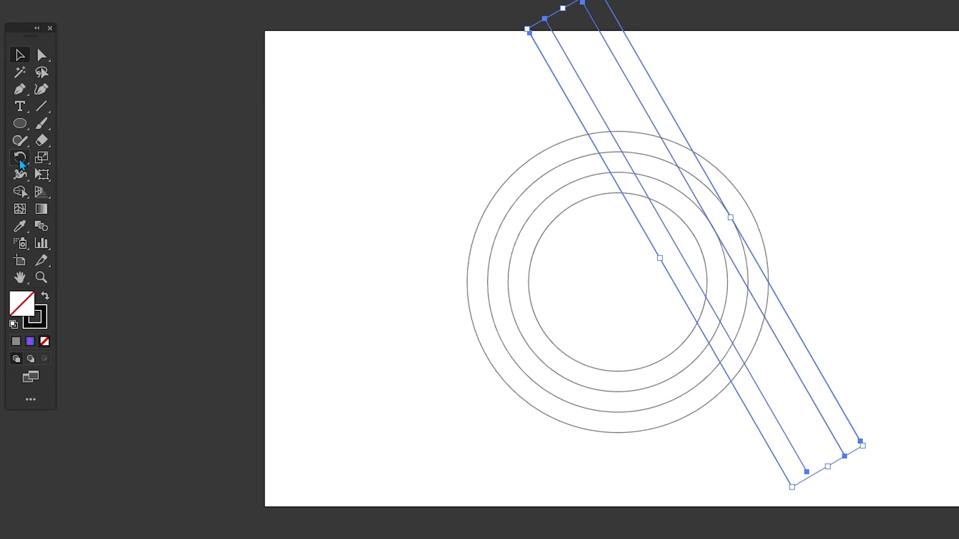
{"action": "left_click", "coordinate": [26, 161]}
{"action": "left_click", "coordinate": [85, 175]}
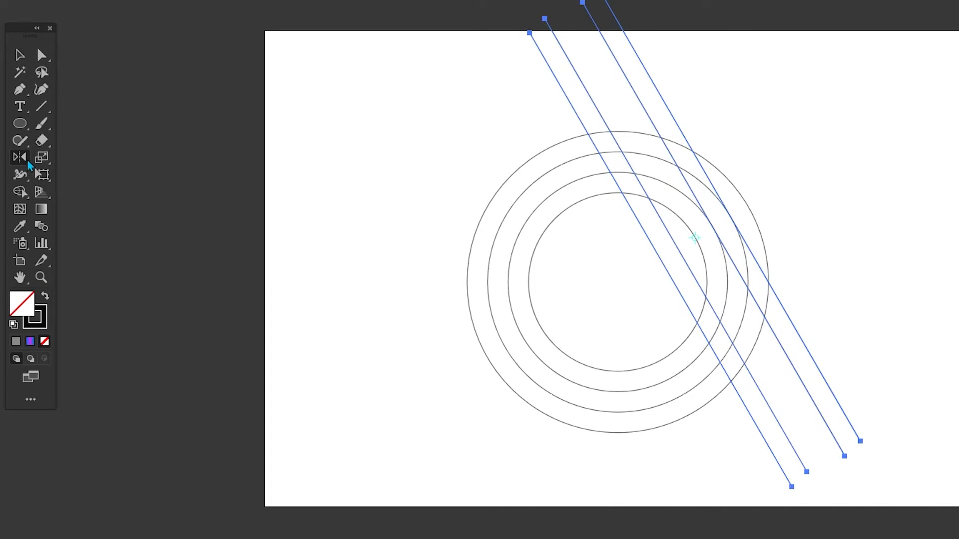
{"action": "double_click", "coordinate": [20, 157]}
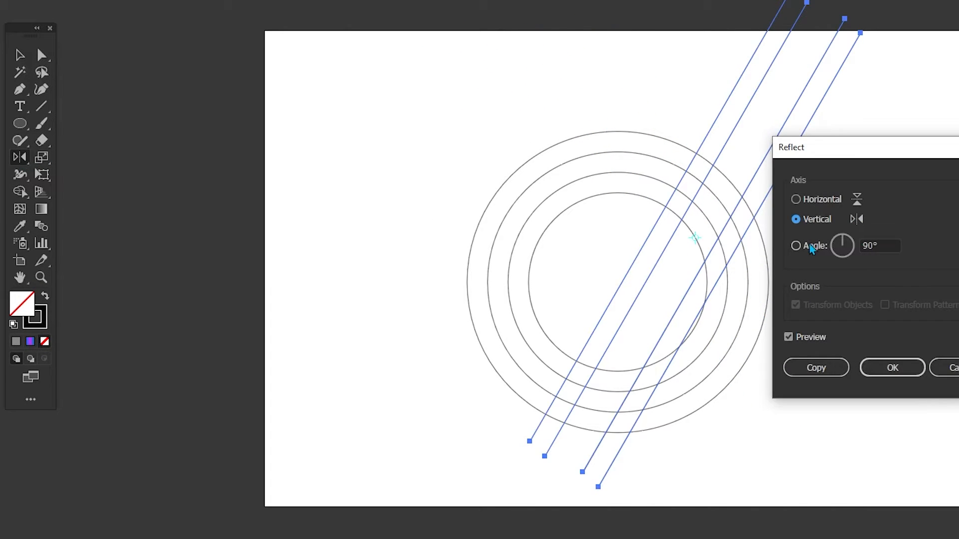
{"action": "left_click", "coordinate": [821, 368]}
{"action": "key", "text": "v"}
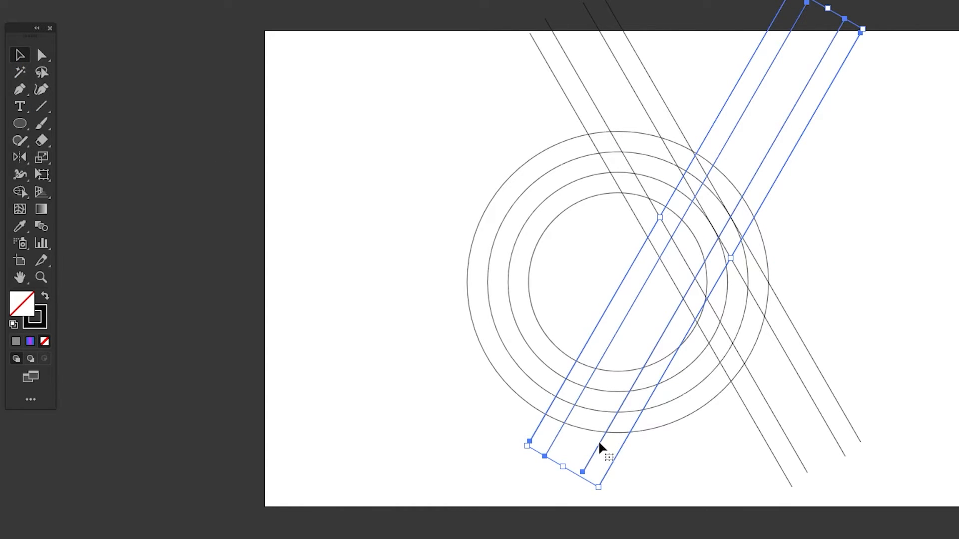
Move the mirrored slanted lines left so two of them touch the opposite sides of the two middle circles.
{"action": "left_click_drag", "start_coordinate": [600, 447], "coordinate": [453, 429]}
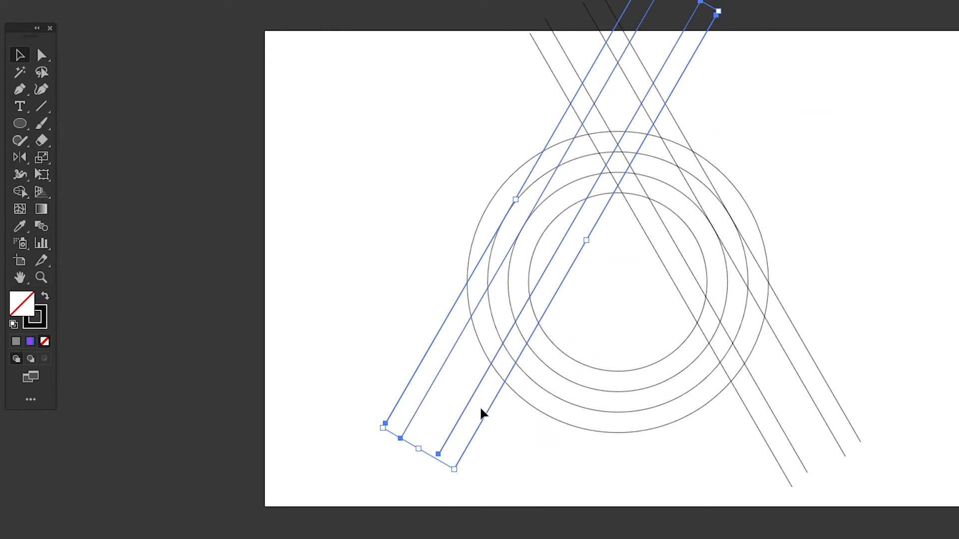
{"action": "scroll", "coordinate": [498, 414], "scroll_direction": "up", "scroll_amount": 5}
{"action": "key", "text": "ctrl+y"}
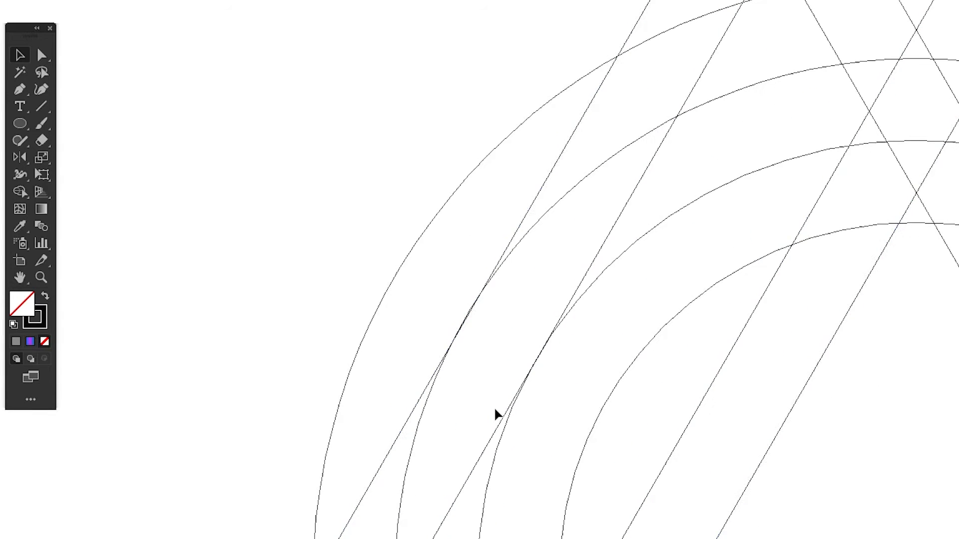
Examine up close how the mirrored lines meet the left side of the two middle circles, then deselect them.
{"action": "key", "text": "ctrl+equal"}
{"action": "key", "text": "ctrl+equal"}
{"action": "key", "text": "ctrl+equal"}
{"action": "scroll", "coordinate": [498, 414], "scroll_direction": "up", "scroll_amount": 2}
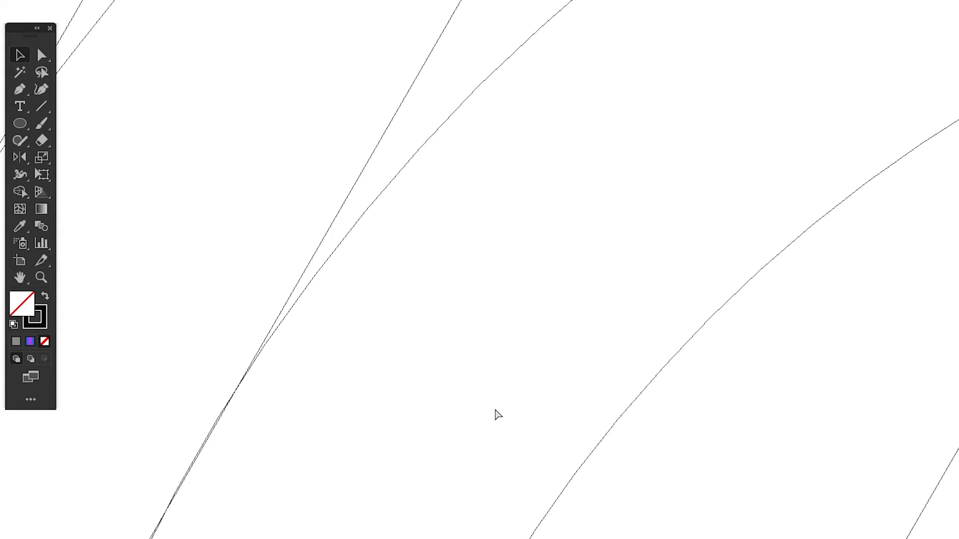
{"action": "left_click_drag", "start_coordinate": [358, 398], "coordinate": [790, 351]}
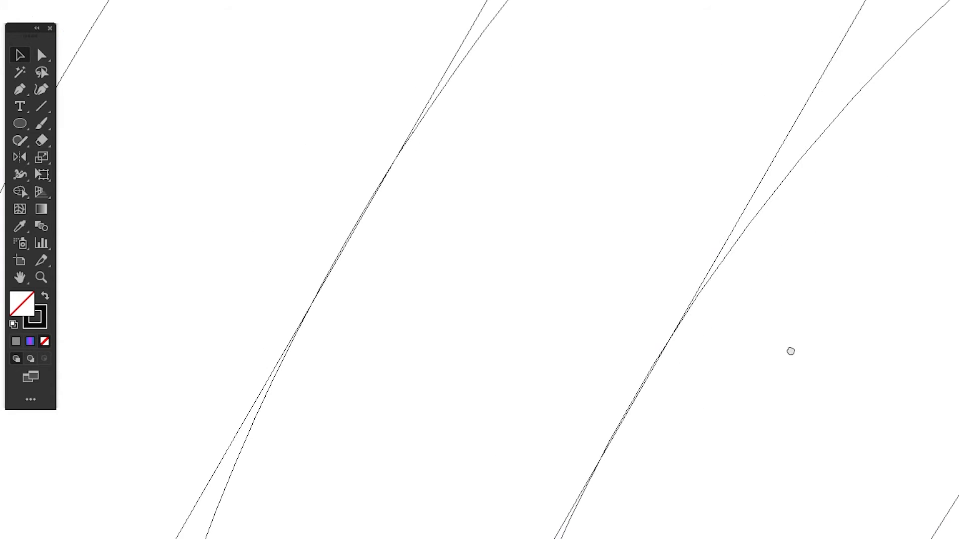
{"action": "scroll", "coordinate": [639, 402], "scroll_direction": "up", "scroll_amount": 4}
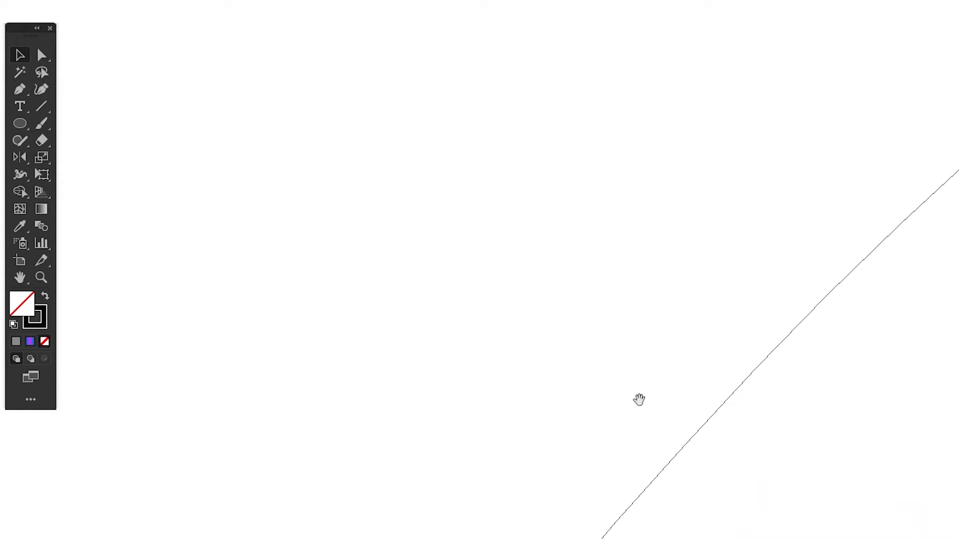
{"action": "left_click_drag", "start_coordinate": [671, 498], "coordinate": [866, 75]}
{"action": "left_click_drag", "start_coordinate": [618, 363], "coordinate": [818, 75]}
{"action": "left_click_drag", "start_coordinate": [649, 509], "coordinate": [529, 30]}
{"action": "left_click_drag", "start_coordinate": [574, 509], "coordinate": [724, 12]}
{"action": "left_click_drag", "start_coordinate": [589, 449], "coordinate": [848, 85]}
{"action": "left_click_drag", "start_coordinate": [644, 389], "coordinate": [772, 78]}
{"action": "left_click_drag", "start_coordinate": [666, 394], "coordinate": [809, 50]}
{"action": "left_click_drag", "start_coordinate": [654, 448], "coordinate": [681, 128]}
{"action": "left_click_drag", "start_coordinate": [652, 291], "coordinate": [769, 494]}
{"action": "left_click_drag", "start_coordinate": [627, 191], "coordinate": [700, 315]}
{"action": "scroll", "coordinate": [701, 314], "scroll_direction": "down", "scroll_amount": 5}
{"action": "left_click_drag", "start_coordinate": [370, 396], "coordinate": [703, 343]}
{"action": "key", "text": "ctrl+="}
{"action": "scroll", "coordinate": [607, 349], "scroll_direction": "up", "scroll_amount": 1}
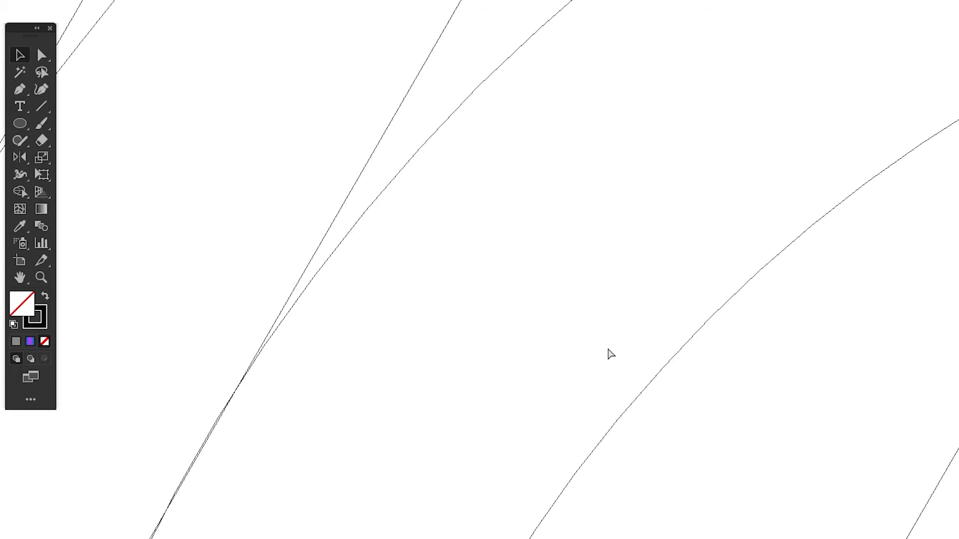
{"action": "left_click_drag", "start_coordinate": [231, 444], "coordinate": [584, 399]}
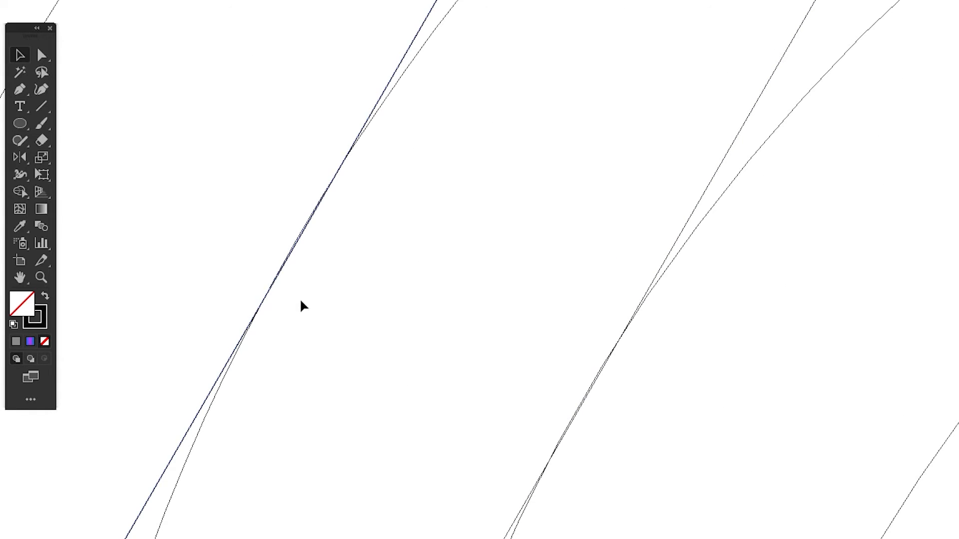
{"action": "key", "text": "ctrl+0"}
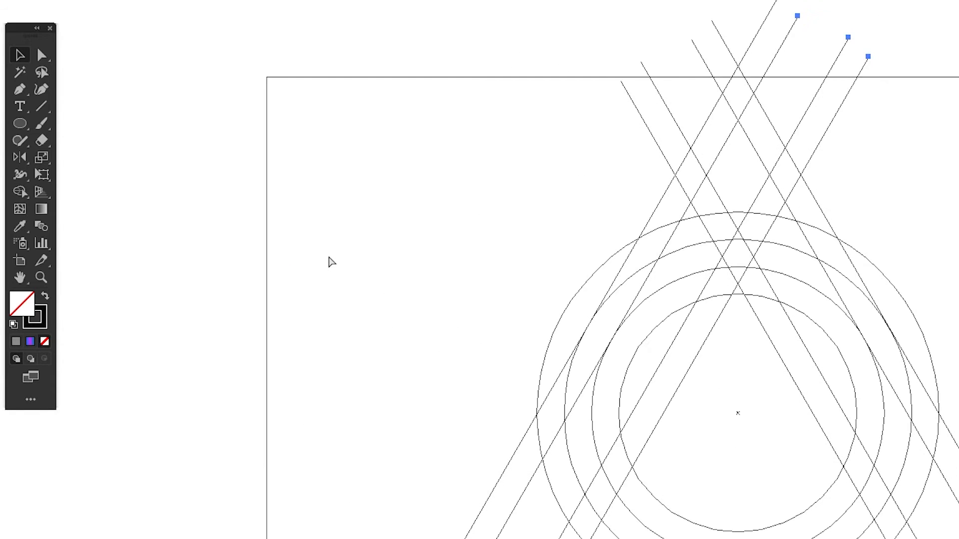
{"action": "key", "text": "ctrl+minus"}
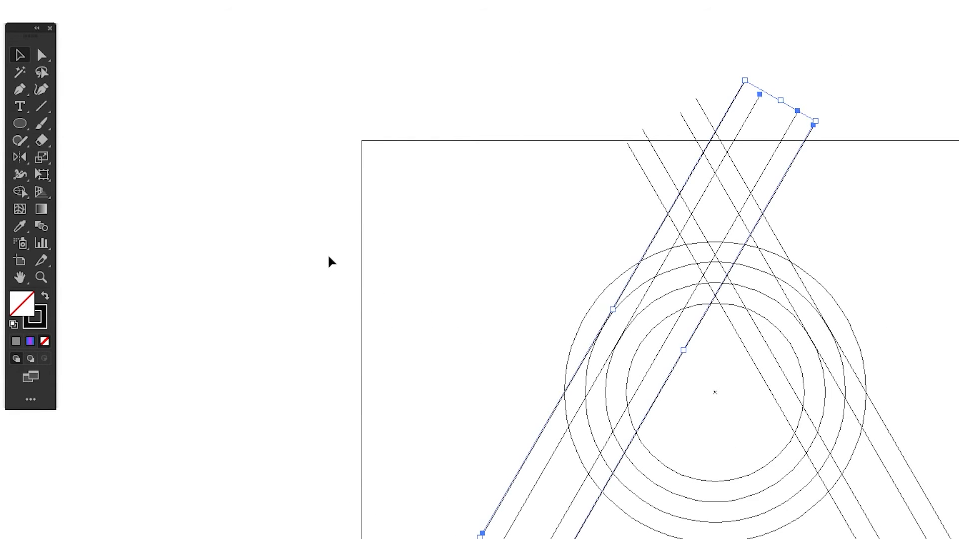
{"action": "left_click_drag", "start_coordinate": [579, 292], "coordinate": [432, 225]}
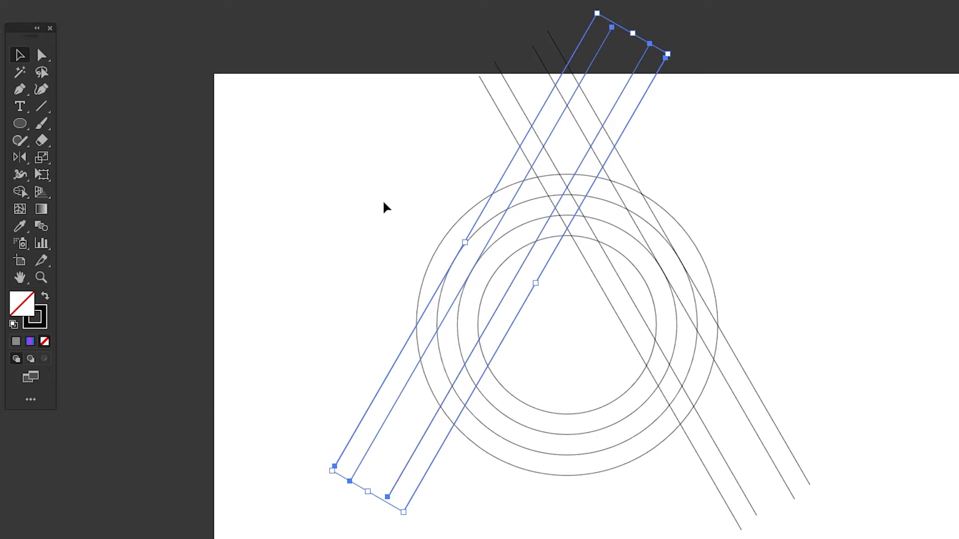
{"action": "left_click", "coordinate": [386, 207]}
Create a copy of the two inner lines descending to the right, rotated by 60° so the copy lies horizontal.
{"action": "left_click_drag", "start_coordinate": [701, 494], "coordinate": [746, 482]}
{"action": "left_click_drag", "start_coordinate": [20, 159], "coordinate": [63, 157]}
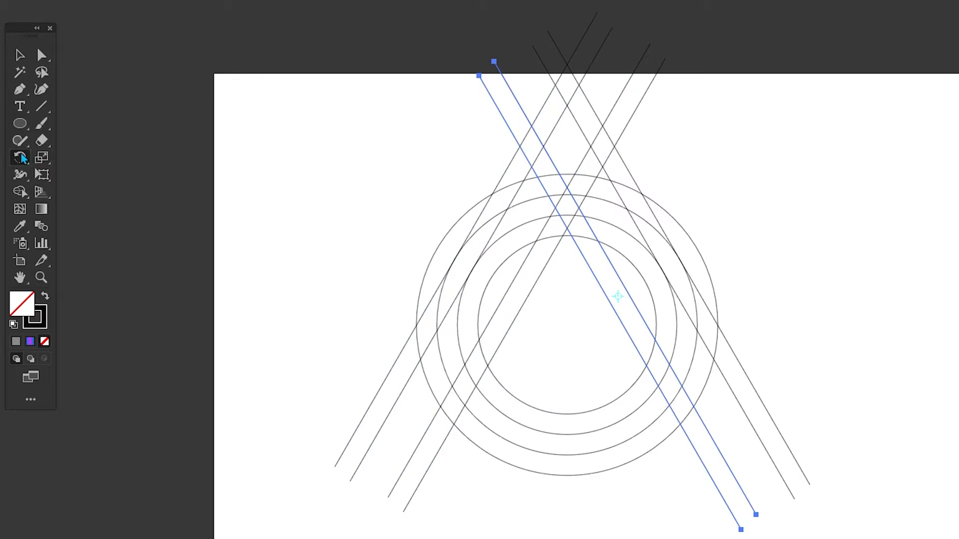
{"action": "double_click", "coordinate": [21, 158]}
{"action": "type", "text": "60"}
{"action": "left_click", "coordinate": [746, 222]}
{"action": "left_click", "coordinate": [747, 224]}
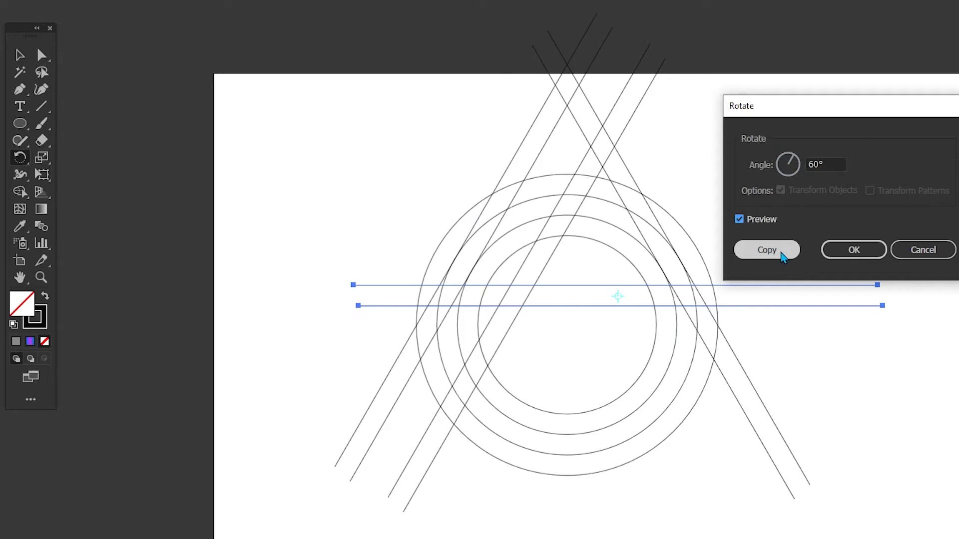
{"action": "left_click", "coordinate": [782, 255]}
{"action": "left_click", "coordinate": [19, 56]}
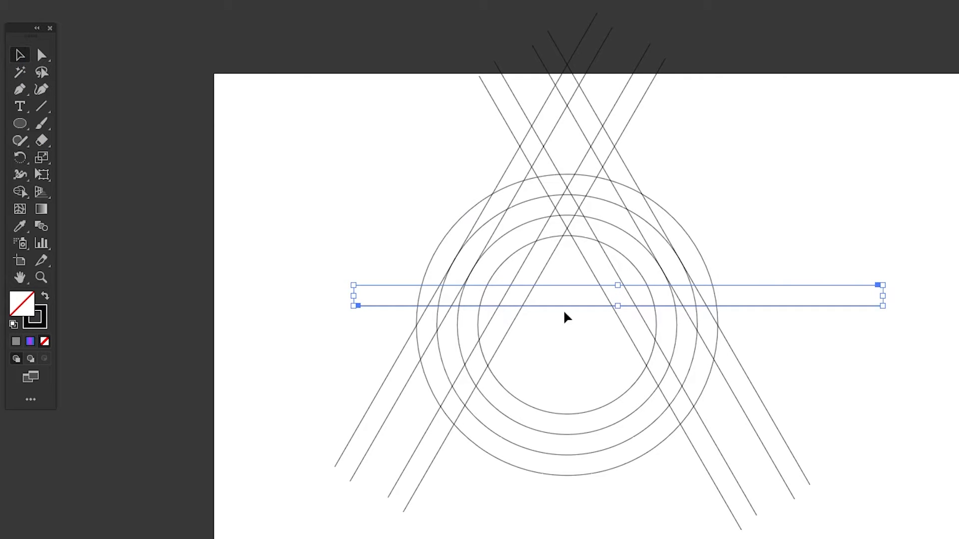
Move the two horizontal lines down so they cross the circles just below their centre.
{"action": "left_click_drag", "start_coordinate": [574, 310], "coordinate": [537, 366]}
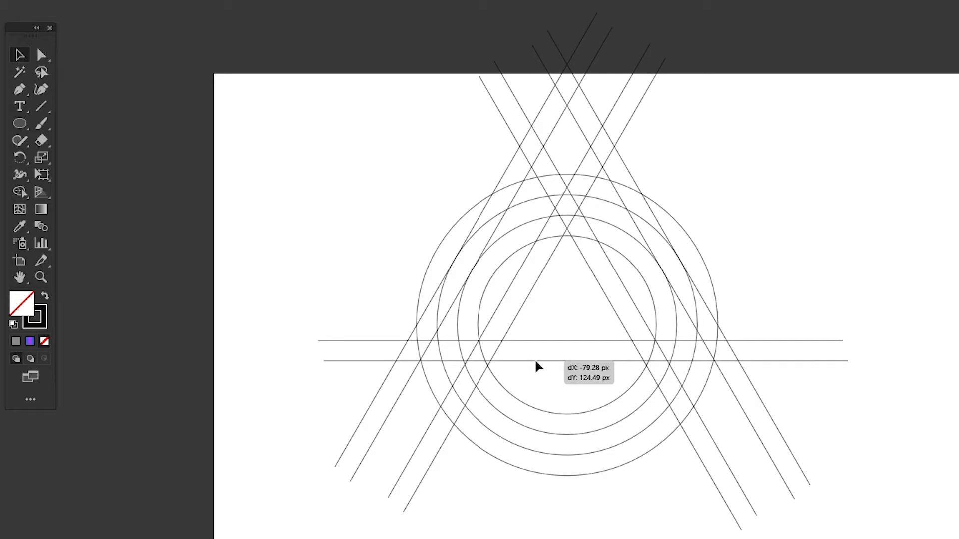
{"action": "mouse_move", "coordinate": [537, 367]}
{"action": "left_mouse_down"}
{"action": "mouse_move", "coordinate": [533, 382]}
{"action": "mouse_move", "coordinate": [535, 356]}
{"action": "left_mouse_up"}
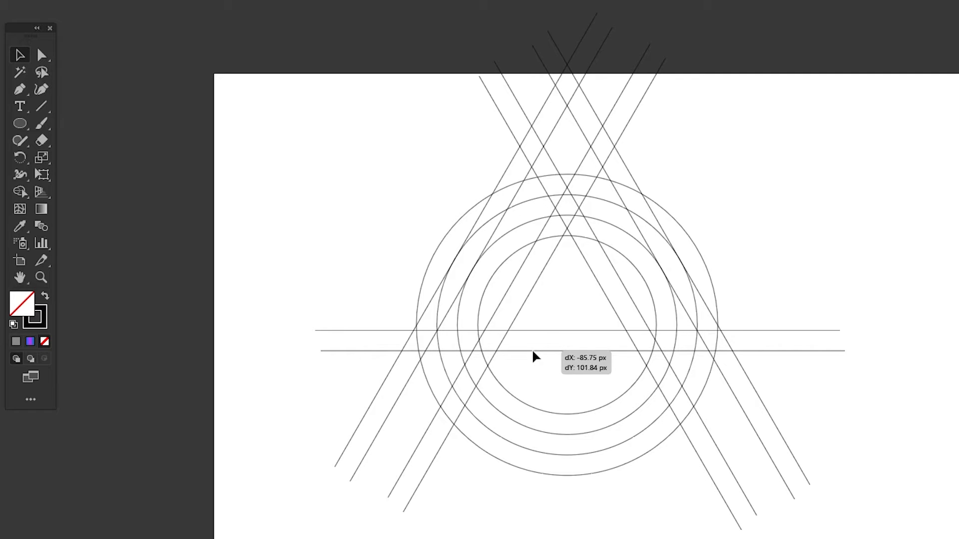
{"action": "left_click_drag", "start_coordinate": [534, 355], "coordinate": [533, 357]}
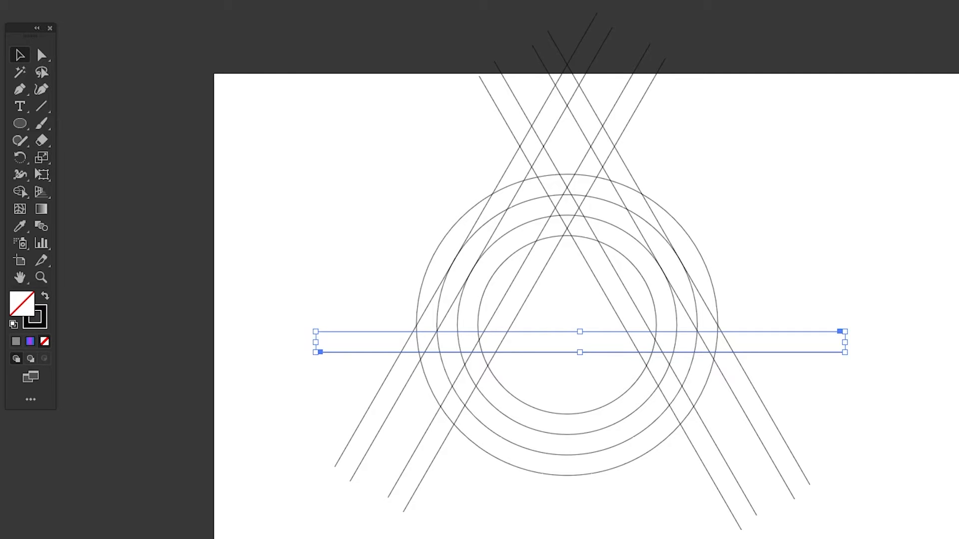
Select all the circles and lines for the Shape Builder and set the fill colour to 3665A8.
{"action": "left_click_drag", "start_coordinate": [346, 158], "coordinate": [938, 537]}
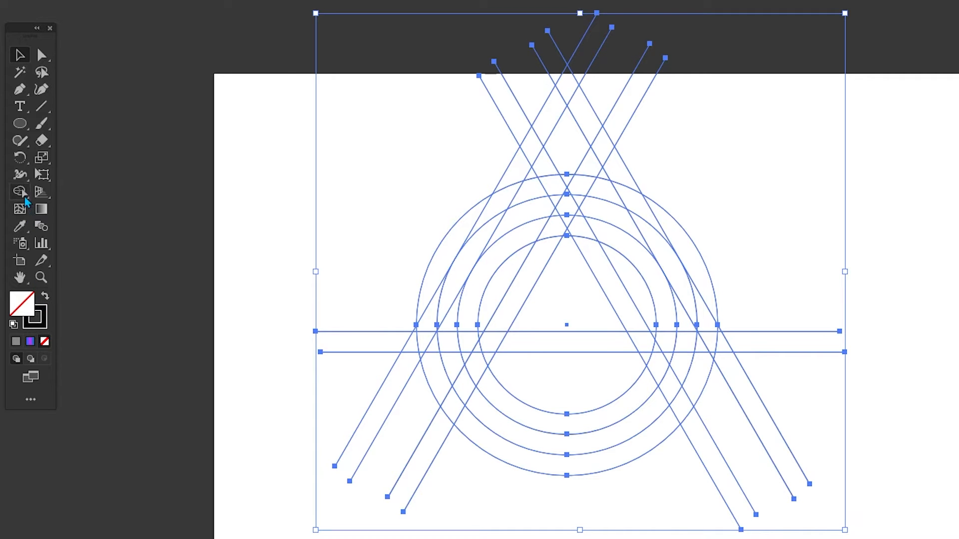
{"action": "left_click_drag", "start_coordinate": [22, 195], "coordinate": [57, 193]}
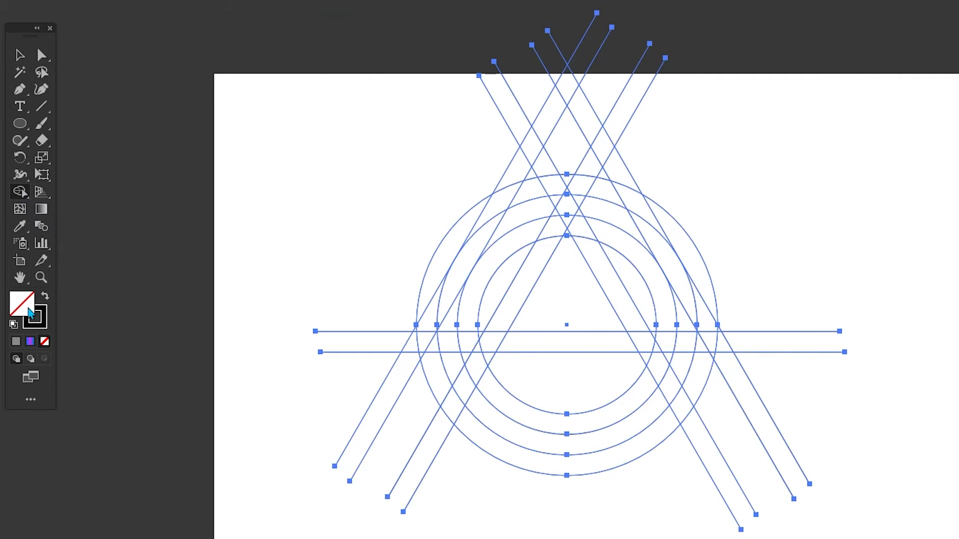
{"action": "double_click", "coordinate": [28, 309]}
{"action": "left_click_drag", "start_coordinate": [623, 364], "coordinate": [602, 365]}
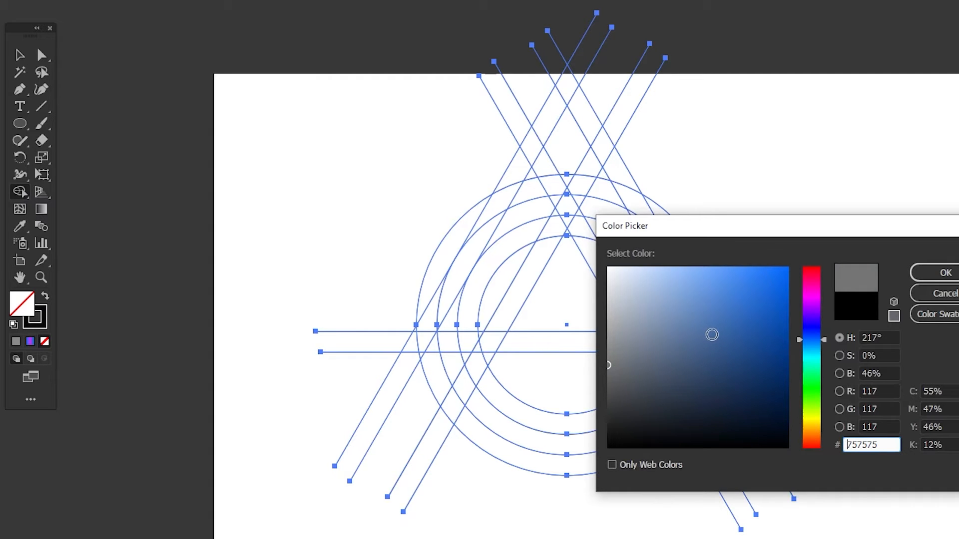
{"action": "mouse_move", "coordinate": [689, 347]}
{"action": "left_mouse_down"}
{"action": "mouse_move", "coordinate": [693, 355]}
{"action": "mouse_move", "coordinate": [730, 328]}
{"action": "left_mouse_up"}
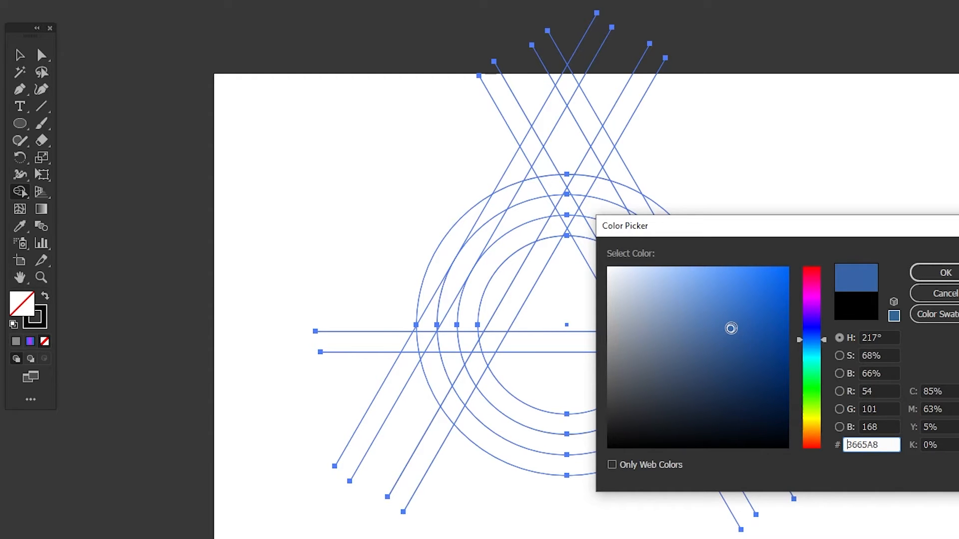
{"action": "left_click", "coordinate": [939, 273]}
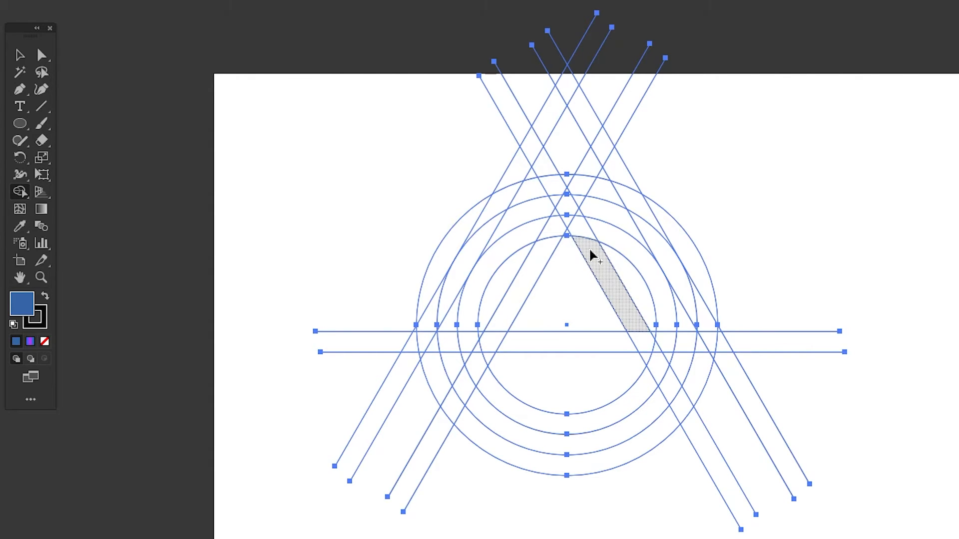
Merge the lower-left crossbar regions into a blue foot, and the right inner diagonal with the lower-right crossbar regions into one blue shape.
{"action": "left_click_drag", "start_coordinate": [487, 347], "coordinate": [414, 350]}
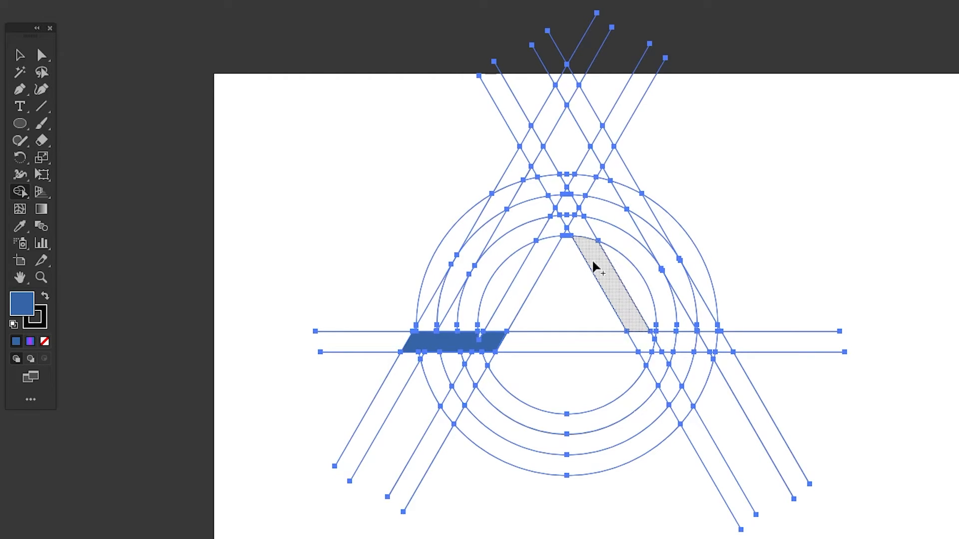
{"action": "mouse_move", "coordinate": [594, 264]}
{"action": "left_mouse_down"}
{"action": "mouse_move", "coordinate": [642, 336]}
{"action": "mouse_move", "coordinate": [663, 346]}
{"action": "mouse_move", "coordinate": [656, 337]}
{"action": "left_mouse_up"}
{"action": "key", "text": "ctrl+z"}
{"action": "key", "text": "ctrl+equal"}
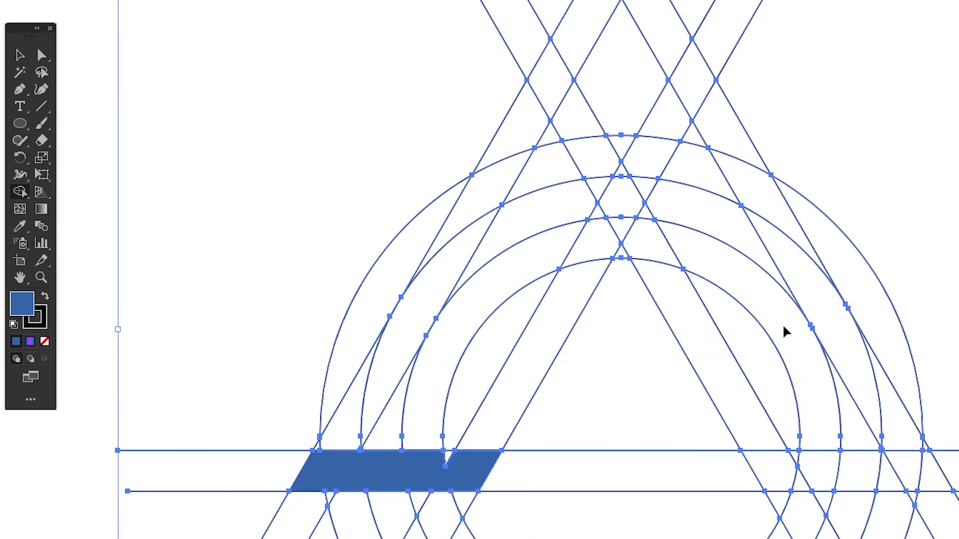
{"action": "left_click_drag", "start_coordinate": [727, 336], "coordinate": [580, 214]}
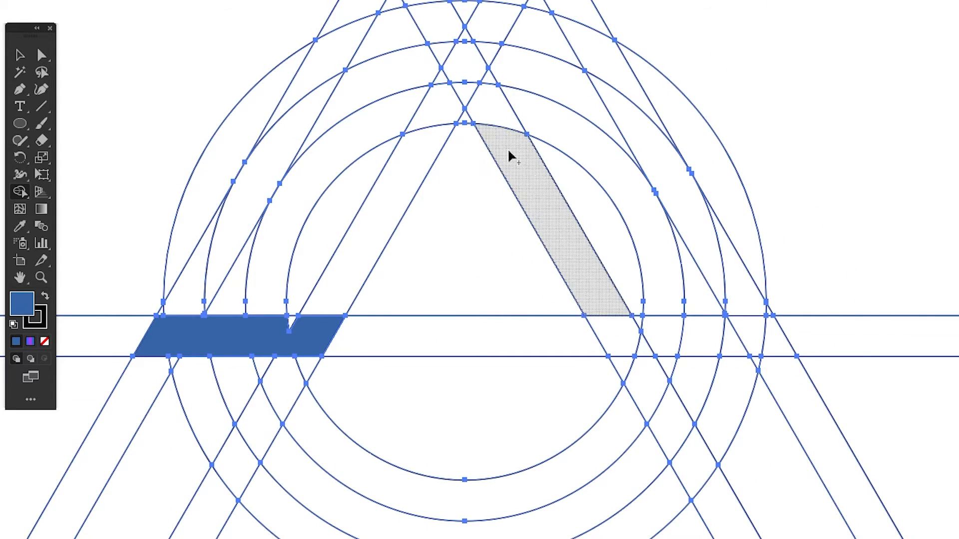
{"action": "mouse_move", "coordinate": [512, 172]}
{"action": "left_mouse_down"}
{"action": "mouse_move", "coordinate": [622, 336]}
{"action": "mouse_move", "coordinate": [641, 327]}
{"action": "mouse_move", "coordinate": [637, 338]}
{"action": "mouse_move", "coordinate": [669, 347]}
{"action": "mouse_move", "coordinate": [723, 338]}
{"action": "mouse_move", "coordinate": [775, 347]}
{"action": "mouse_move", "coordinate": [754, 331]}
{"action": "left_mouse_up"}
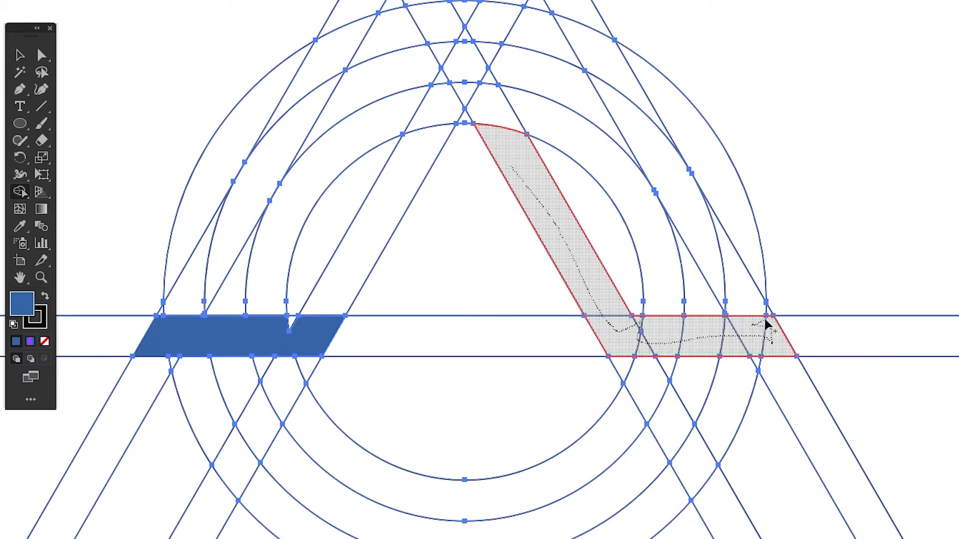
{"action": "mouse_move", "coordinate": [770, 324]}
{"action": "left_mouse_down"}
{"action": "mouse_move", "coordinate": [680, 199]}
{"action": "mouse_move", "coordinate": [870, 366]}
{"action": "left_mouse_up"}
Merge the band between the two middle circles with the outer slanted legs to form a blue arch joining both feet.
{"action": "mouse_move", "coordinate": [827, 320]}
{"action": "left_mouse_down"}
{"action": "mouse_move", "coordinate": [674, 259]}
{"action": "mouse_move", "coordinate": [698, 285]}
{"action": "mouse_move", "coordinate": [649, 283]}
{"action": "mouse_move", "coordinate": [645, 268]}
{"action": "left_mouse_up"}
{"action": "mouse_move", "coordinate": [571, 297]}
{"action": "left_mouse_down"}
{"action": "mouse_move", "coordinate": [696, 229]}
{"action": "mouse_move", "coordinate": [622, 284]}
{"action": "mouse_move", "coordinate": [587, 357]}
{"action": "mouse_move", "coordinate": [619, 261]}
{"action": "mouse_move", "coordinate": [525, 368]}
{"action": "left_mouse_up"}
{"action": "left_click_drag", "start_coordinate": [838, 281], "coordinate": [610, 276]}
{"action": "left_click_drag", "start_coordinate": [410, 368], "coordinate": [429, 369]}
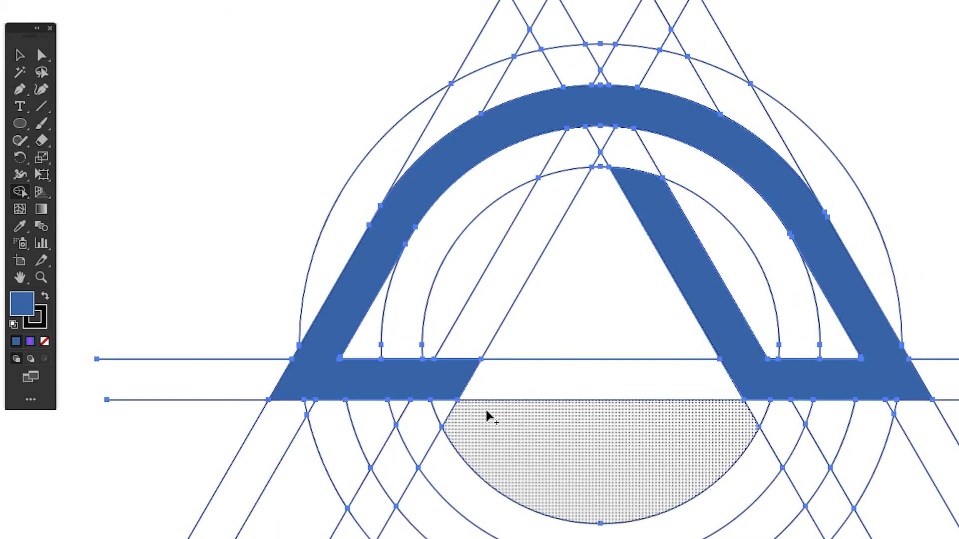
Merge the line-bounded regions above the outermost circle into a blue pointed peak whose two legs end on that circle.
{"action": "left_click_drag", "start_coordinate": [584, 338], "coordinate": [418, 311]}
{"action": "left_click_drag", "start_coordinate": [473, 252], "coordinate": [585, 393]}
{"action": "left_click_drag", "start_coordinate": [603, 290], "coordinate": [604, 399]}
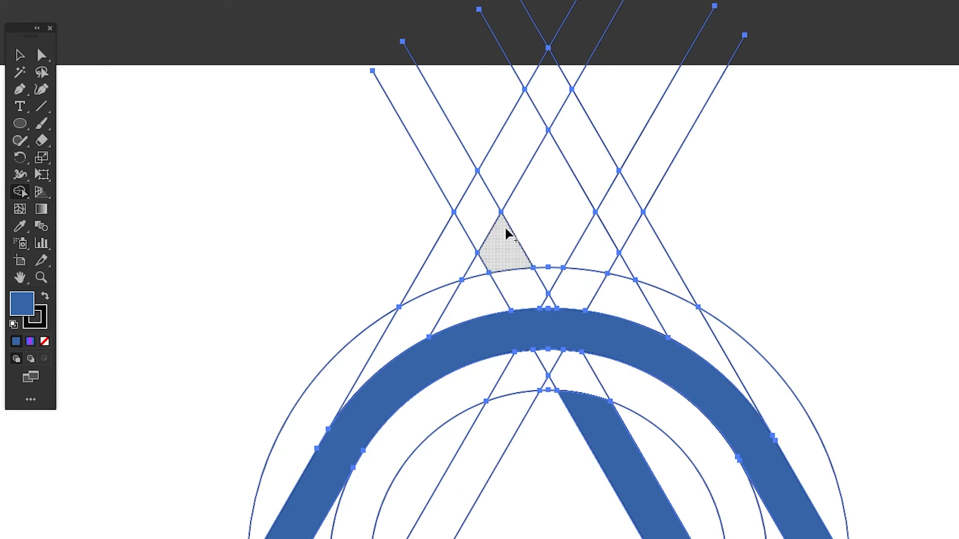
{"action": "mouse_move", "coordinate": [496, 260]}
{"action": "left_mouse_down"}
{"action": "mouse_move", "coordinate": [482, 208]}
{"action": "mouse_move", "coordinate": [546, 94]}
{"action": "mouse_move", "coordinate": [605, 169]}
{"action": "mouse_move", "coordinate": [649, 264]}
{"action": "left_mouse_up"}
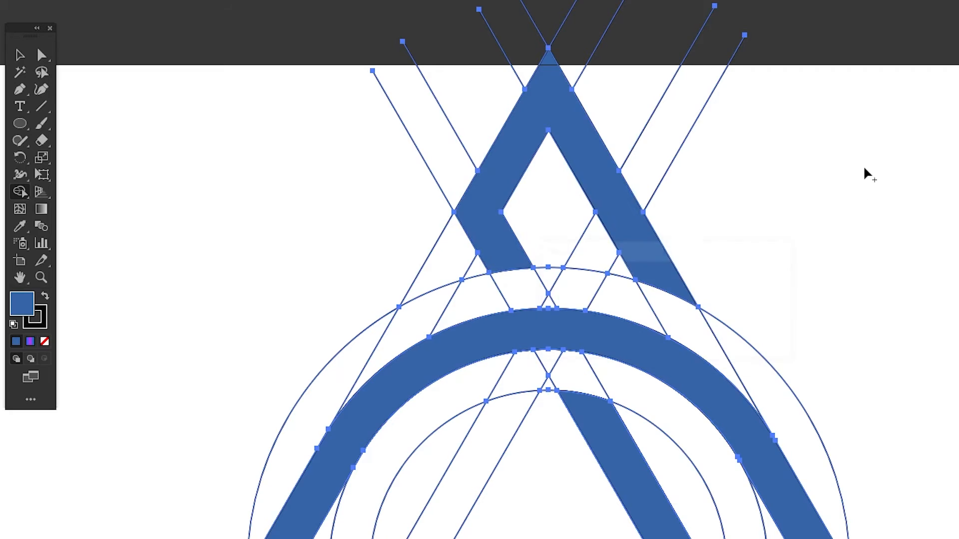
{"action": "key", "text": "ctrl+minus"}
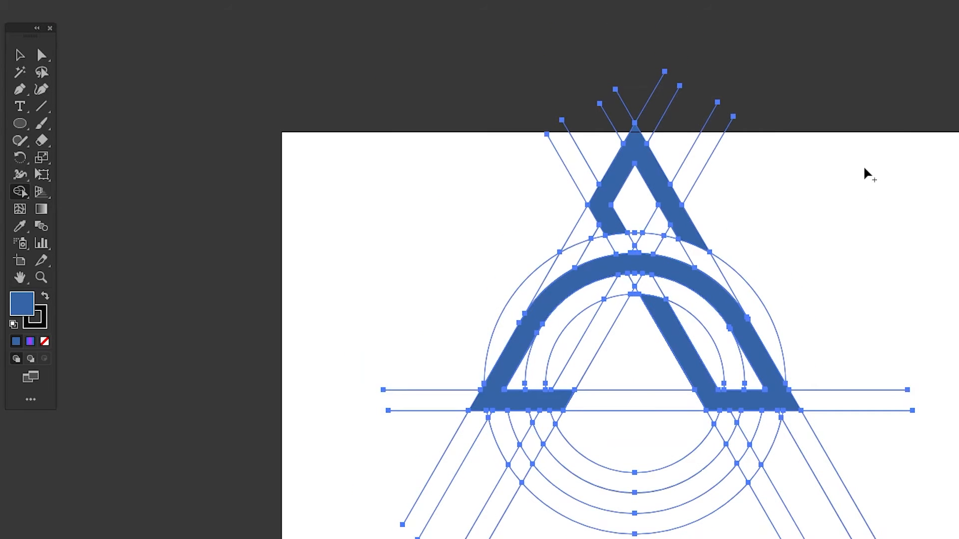
{"action": "left_click_drag", "start_coordinate": [862, 164], "coordinate": [744, 143]}
Select the blue peak and the blue arch shape together and cut them from the artwork.
{"action": "left_click", "coordinate": [20, 55]}
{"action": "left_click", "coordinate": [328, 160]}
{"action": "left_click", "coordinate": [507, 154]}
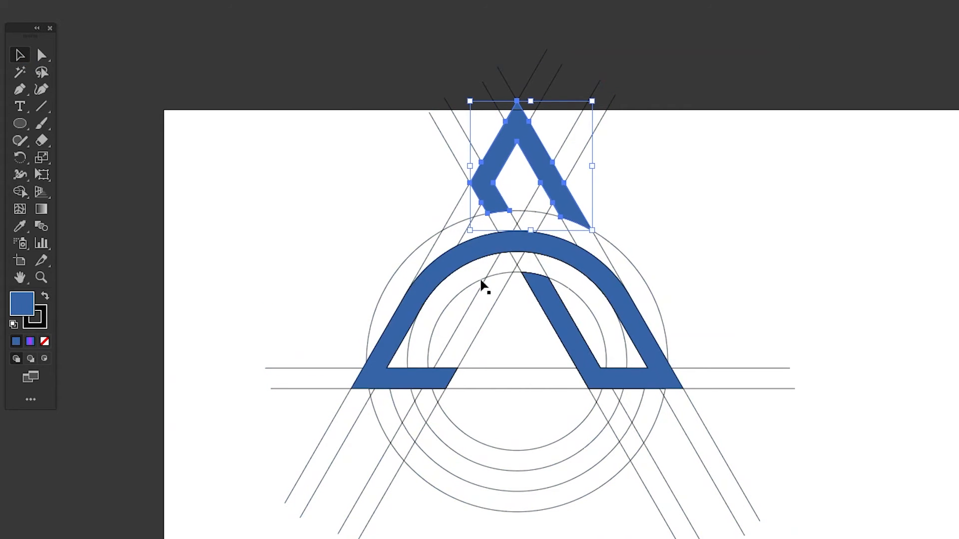
{"action": "left_click", "coordinate": [406, 327], "text": "shift"}
{"action": "key", "text": "ctrl"}
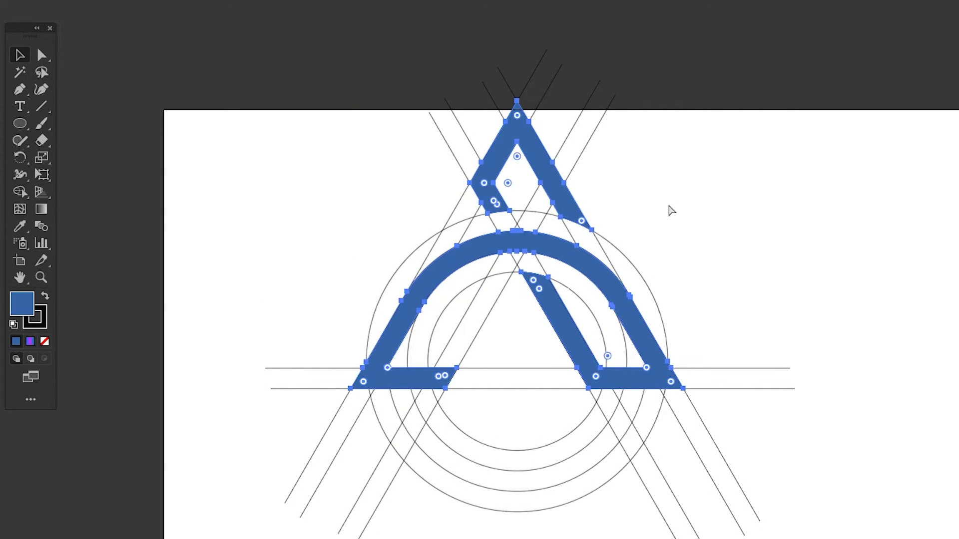
{"action": "key", "text": "ctrl+y"}
Delete all the leftover construction lines and circle segments, including those above the artboard's top edge.
{"action": "left_click_drag", "start_coordinate": [749, 216], "coordinate": [572, 213]}
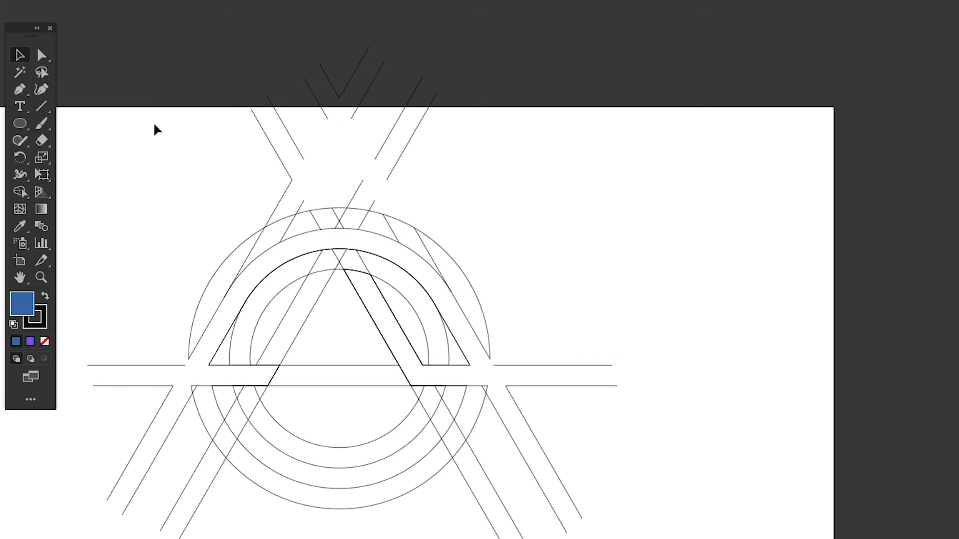
{"action": "left_click_drag", "start_coordinate": [156, 130], "coordinate": [642, 536]}
{"action": "key", "text": "Delete"}
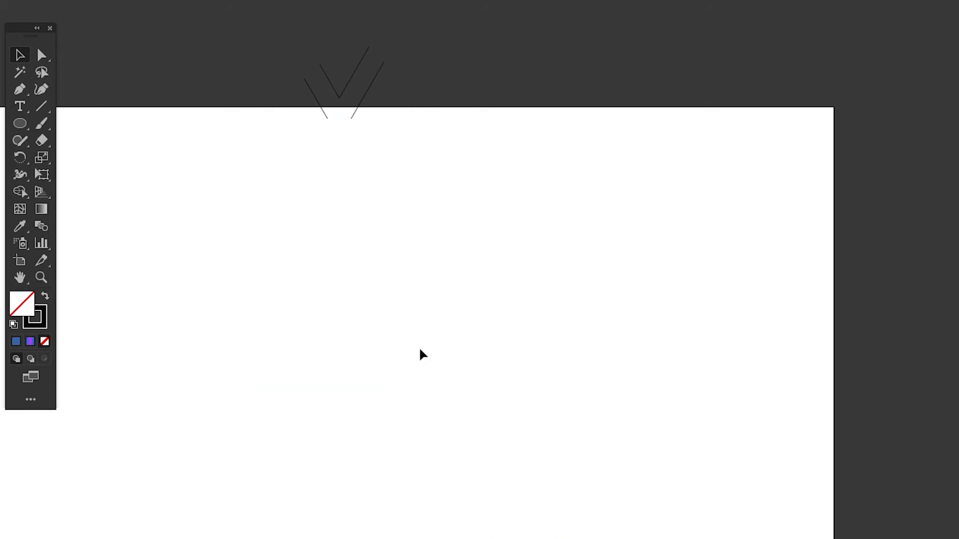
{"action": "left_click_drag", "start_coordinate": [250, 24], "coordinate": [509, 230]}
{"action": "key", "text": "Delete"}
Paste the cut blue logo shapes back onto the emptied artboard.
{"action": "left_click_drag", "start_coordinate": [407, 256], "coordinate": [482, 250]}
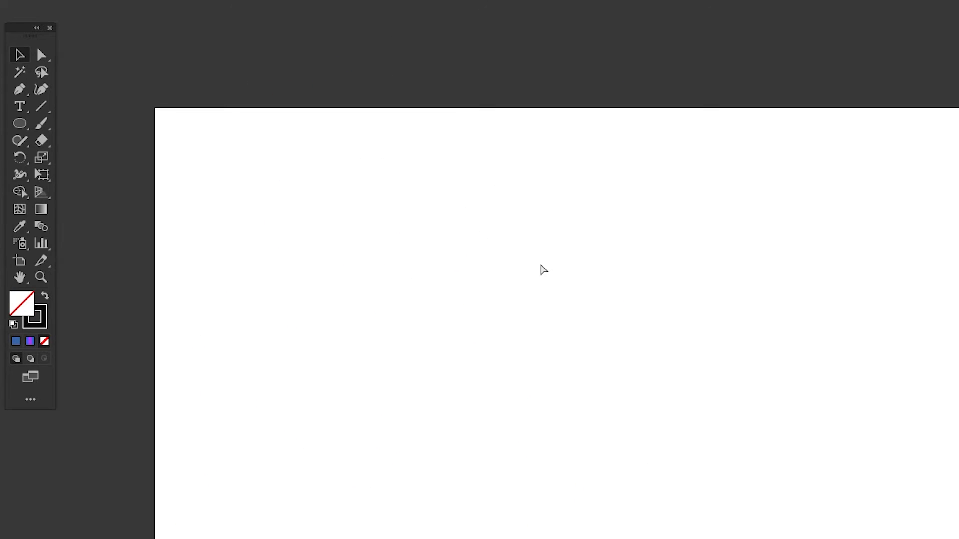
{"action": "key", "text": "ctrl+z"}
{"action": "left_click_drag", "start_coordinate": [677, 345], "coordinate": [571, 327]}
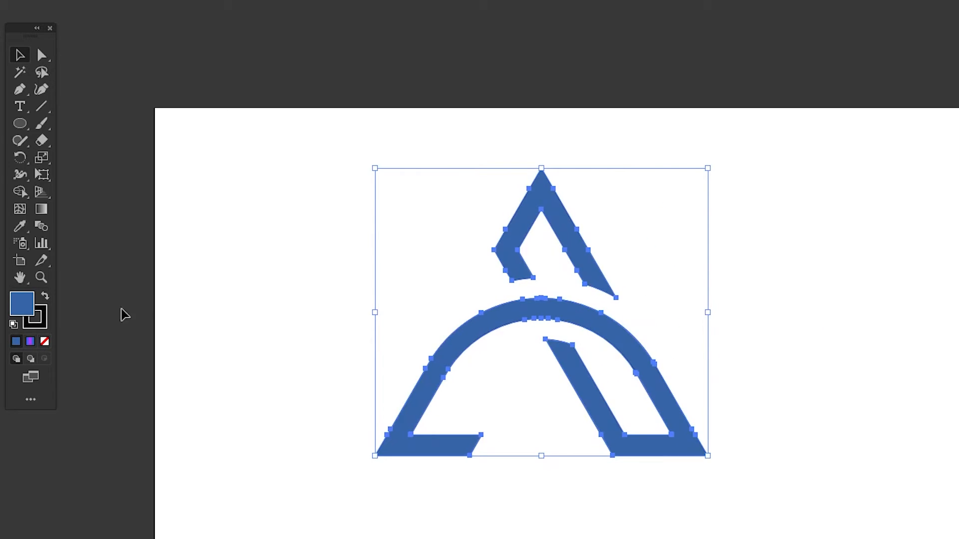
Remove the stroke from the pasted blue logo shapes and scale them down about their centre to roughly half size.
{"action": "left_click", "coordinate": [44, 325]}
{"action": "left_click", "coordinate": [45, 341]}
{"action": "left_click", "coordinate": [20, 309]}
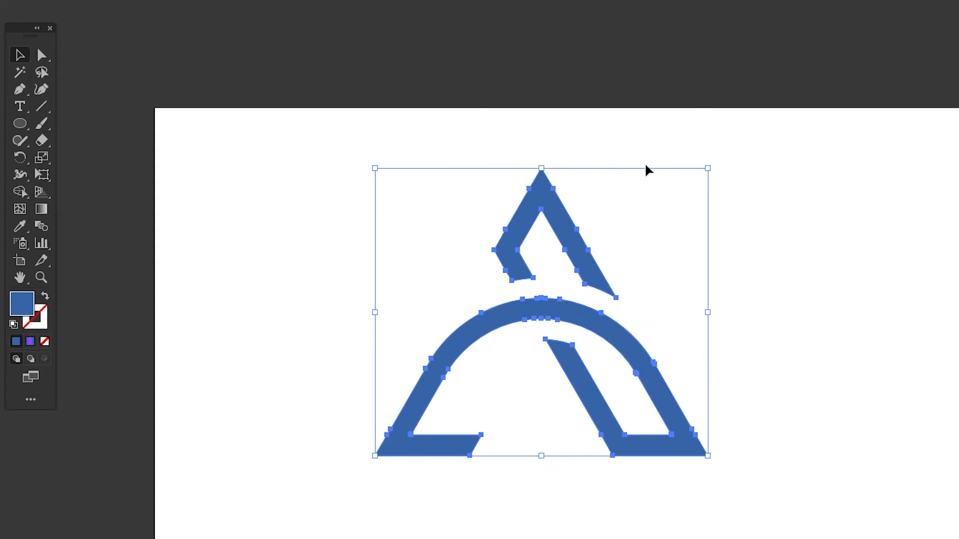
{"action": "left_click_drag", "start_coordinate": [709, 169], "coordinate": [632, 232]}
{"action": "left_click", "coordinate": [721, 261]}
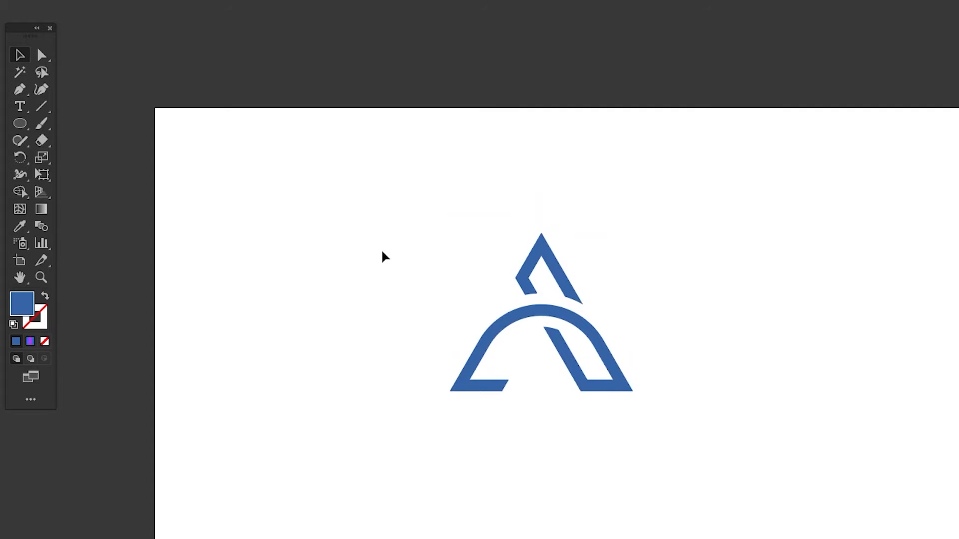
Group the logo shapes and fill them with the blue-magenta-teal linear gradient.
{"action": "left_click_drag", "start_coordinate": [419, 254], "coordinate": [655, 486]}
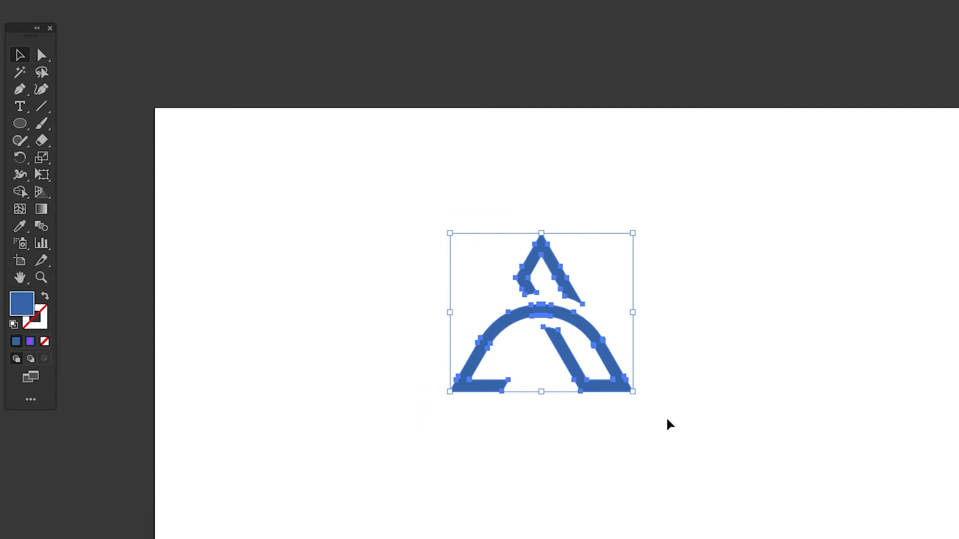
{"action": "left_click", "coordinate": [647, 431]}
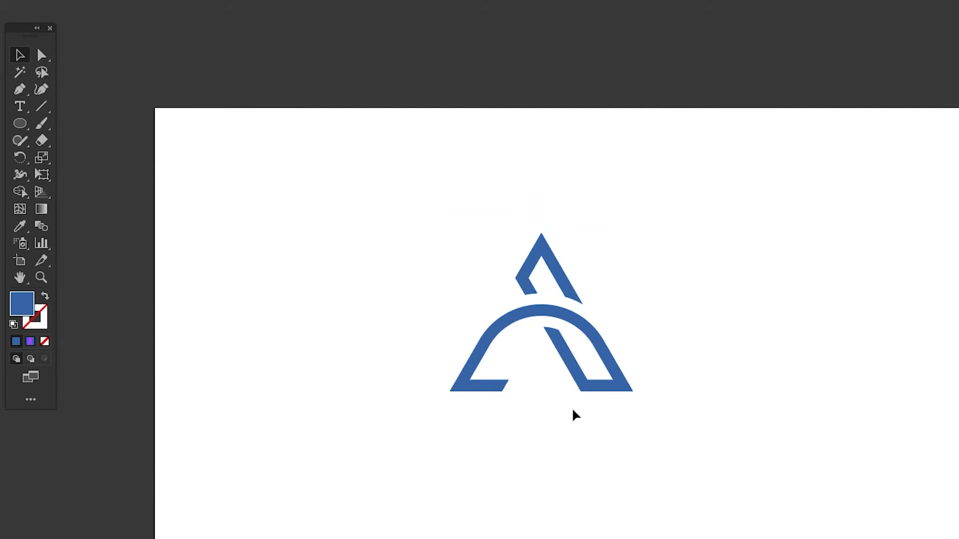
{"action": "left_click_drag", "start_coordinate": [374, 212], "coordinate": [666, 452]}
{"action": "key", "text": "ctrl+g"}
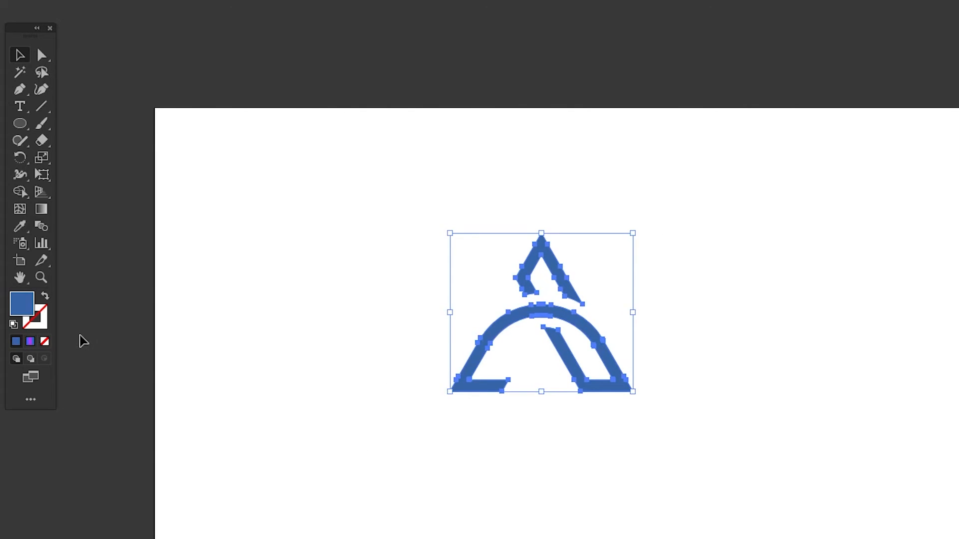
{"action": "left_click", "coordinate": [30, 343]}
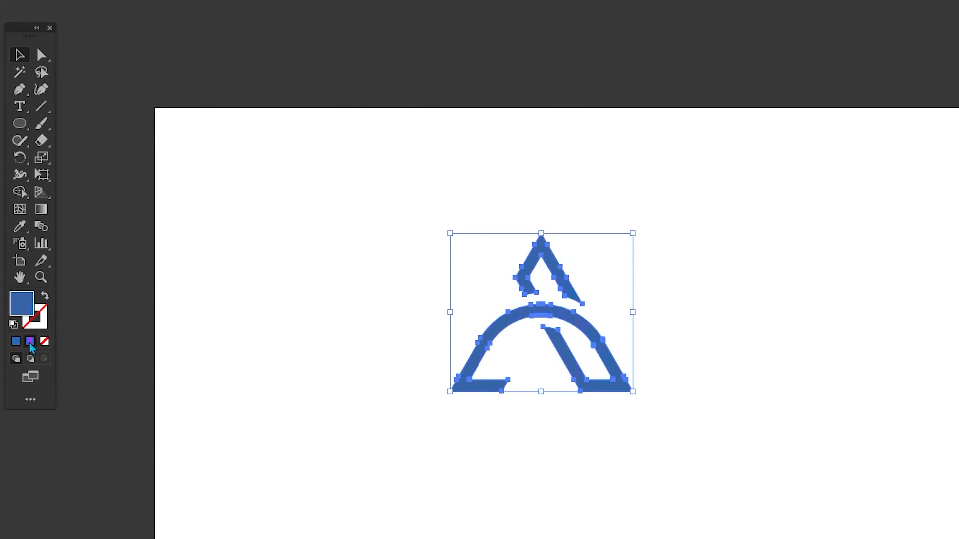
{"action": "left_click", "coordinate": [408, 252]}
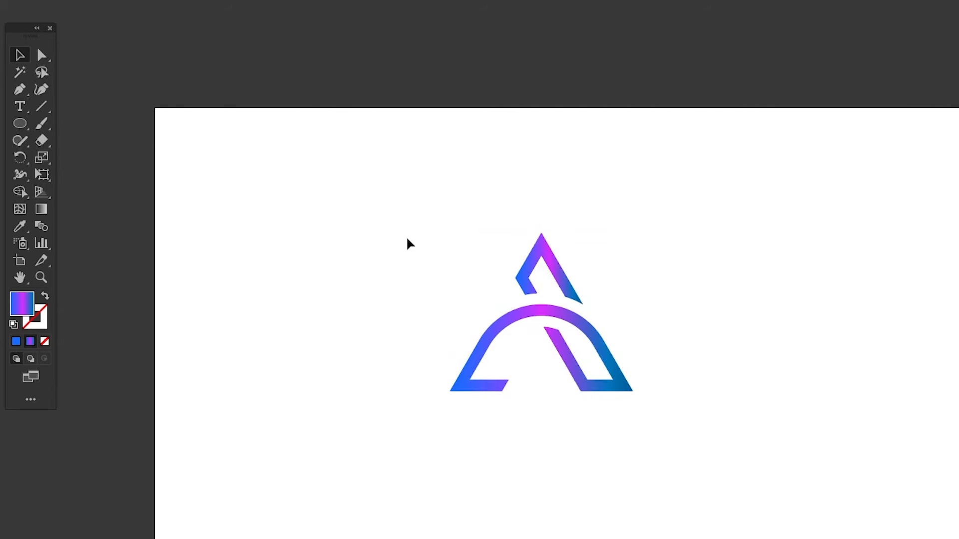
Place the grouped gradient logo in the artboard's upper-left corner and scale it down further.
{"action": "left_click_drag", "start_coordinate": [386, 224], "coordinate": [691, 444]}
{"action": "key", "text": "ctrl+g"}
{"action": "left_click", "coordinate": [630, 425]}
{"action": "left_click_drag", "start_coordinate": [712, 409], "coordinate": [381, 293]}
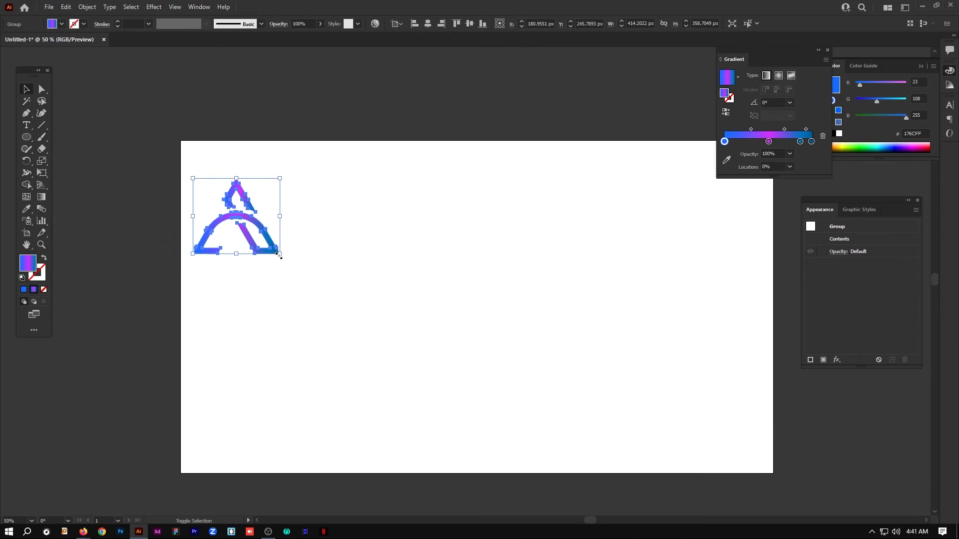
{"action": "left_click_drag", "start_coordinate": [275, 248], "coordinate": [273, 225]}
{"action": "left_click_drag", "start_coordinate": [465, 257], "coordinate": [391, 234]}
{"action": "left_click", "coordinate": [356, 230]}
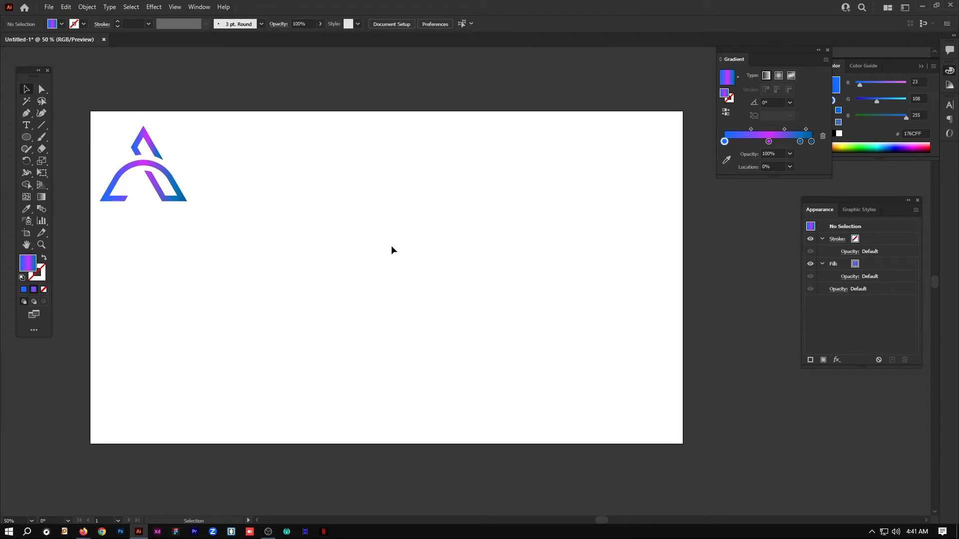
Draw a vertical line about 759 px long near the artboard's centre and set its stroke weight to 1 pt.
{"action": "left_click", "coordinate": [42, 126]}
{"action": "left_click_drag", "start_coordinate": [326, 171], "coordinate": [344, 405]}
{"action": "left_click", "coordinate": [118, 22]}
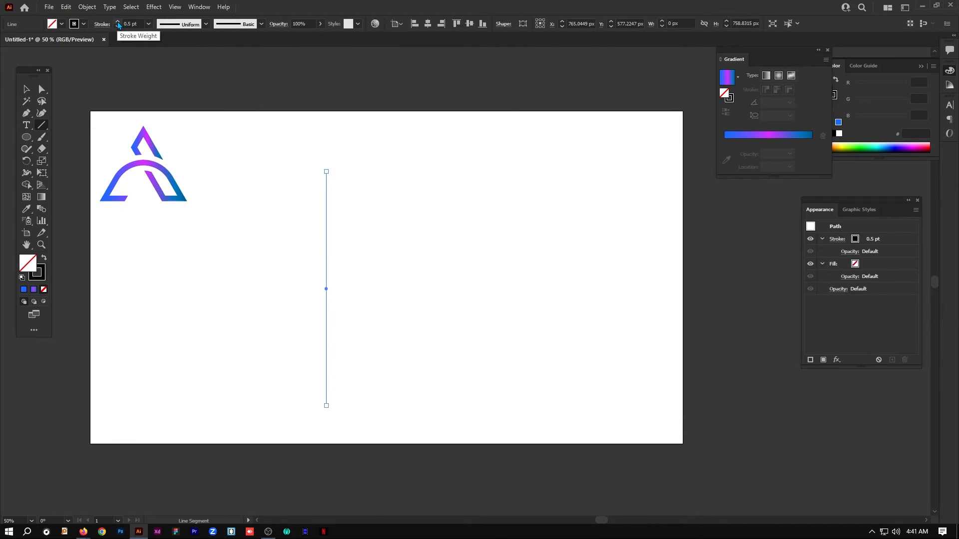
{"action": "left_click", "coordinate": [118, 22]}
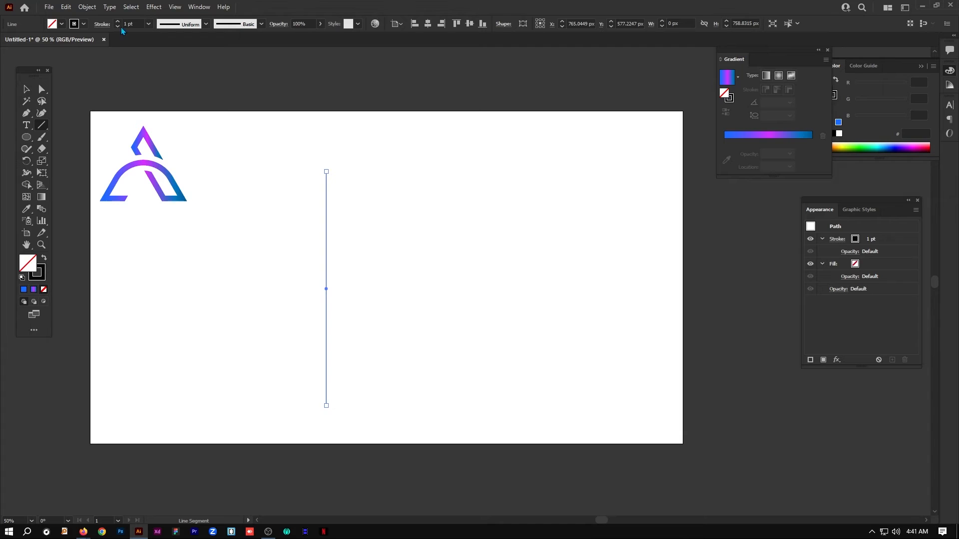
Copy the vertical line three times rightward about 74 px apart and shift all four lines toward the artboard's centre.
{"action": "left_click", "coordinate": [26, 89]}
{"action": "left_click_drag", "start_coordinate": [367, 254], "coordinate": [349, 295]}
{"action": "key", "text": "ctrl+d"}
{"action": "key", "text": "ctrl+d"}
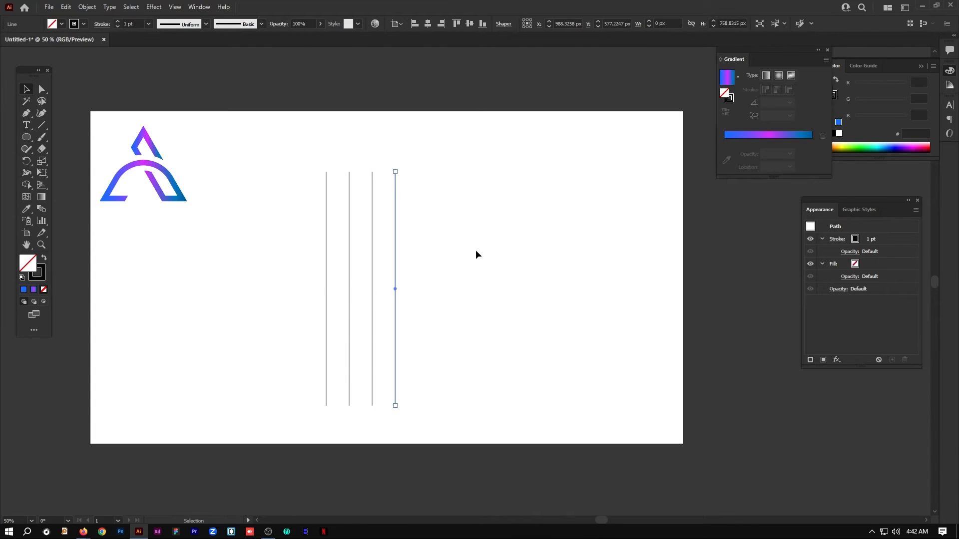
{"action": "left_click_drag", "start_coordinate": [480, 238], "coordinate": [428, 307]}
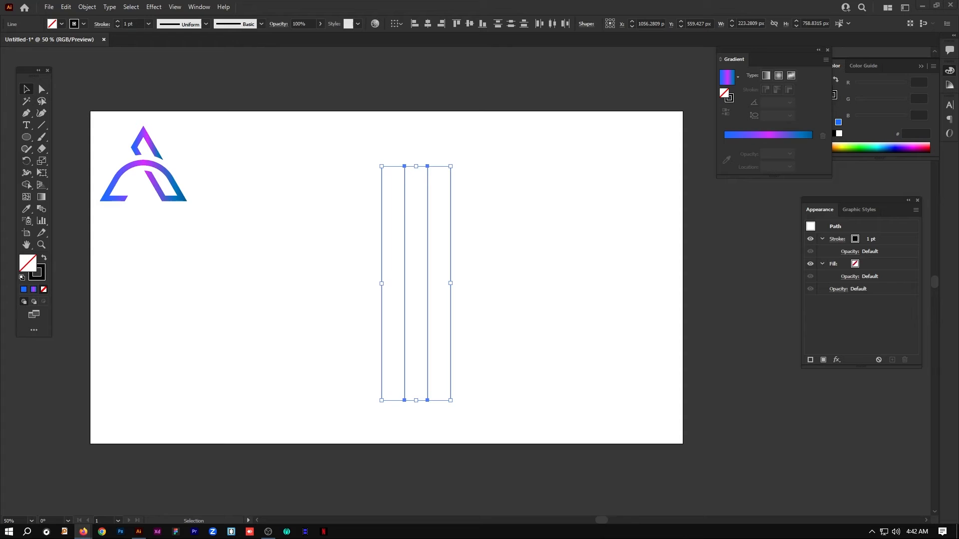
Rotate the four parallel lines by -20° so they slant to the right.
{"action": "double_click", "coordinate": [27, 160]}
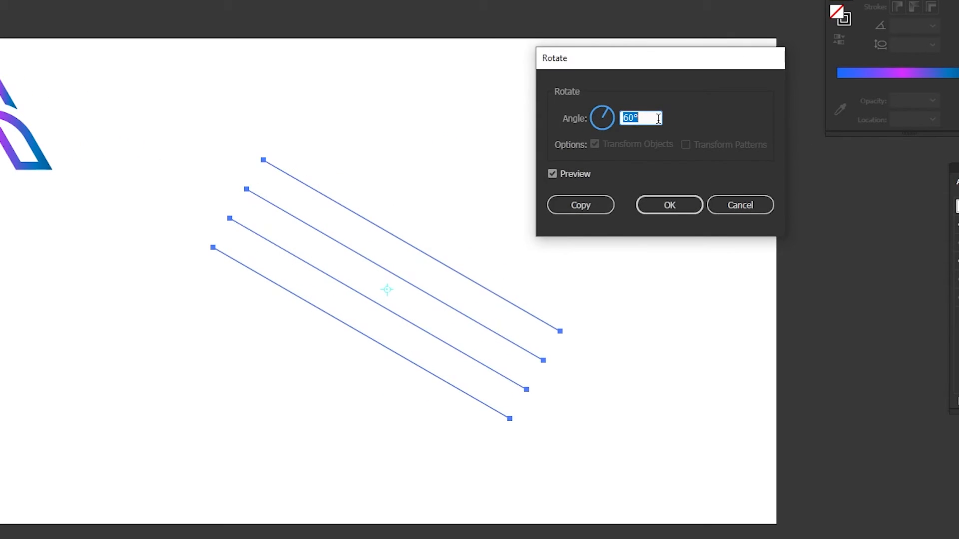
{"action": "type", "text": "20"}
{"action": "left_click", "coordinate": [575, 178]}
{"action": "left_click", "coordinate": [575, 177]}
{"action": "left_click", "coordinate": [622, 114]}
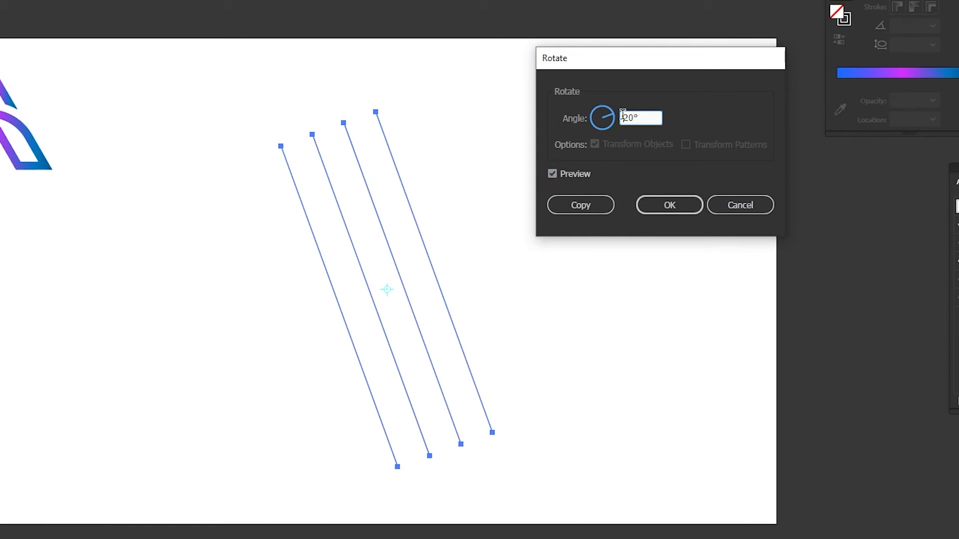
{"action": "type", "text": "-"}
{"action": "left_click", "coordinate": [582, 175]}
{"action": "left_click", "coordinate": [582, 176]}
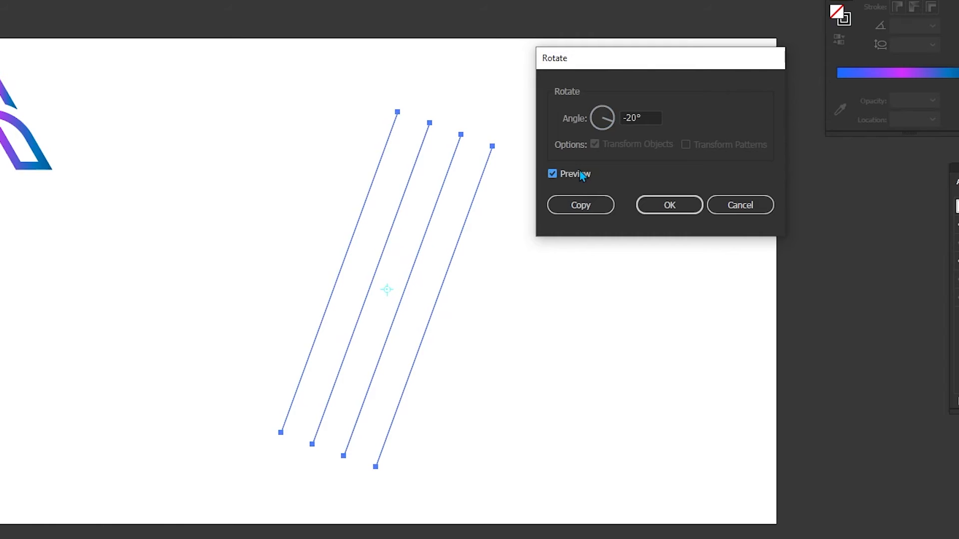
{"action": "left_click", "coordinate": [651, 206]}
{"action": "key", "text": "v"}
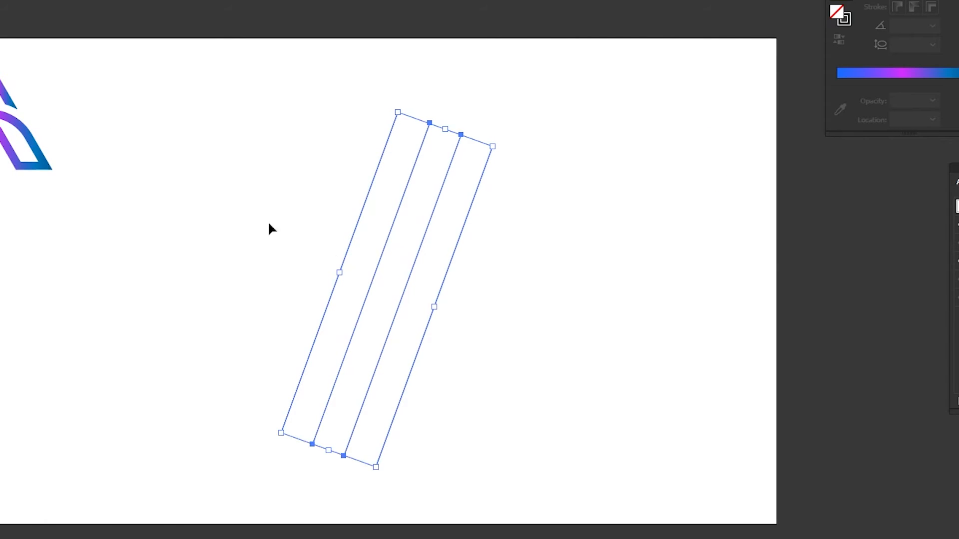
Copy two of the slanted lines to the right of the set and rotate the copied pair by -70° to horizontal.
{"action": "left_click", "coordinate": [493, 268]}
{"action": "left_click_drag", "start_coordinate": [409, 283], "coordinate": [546, 296]}
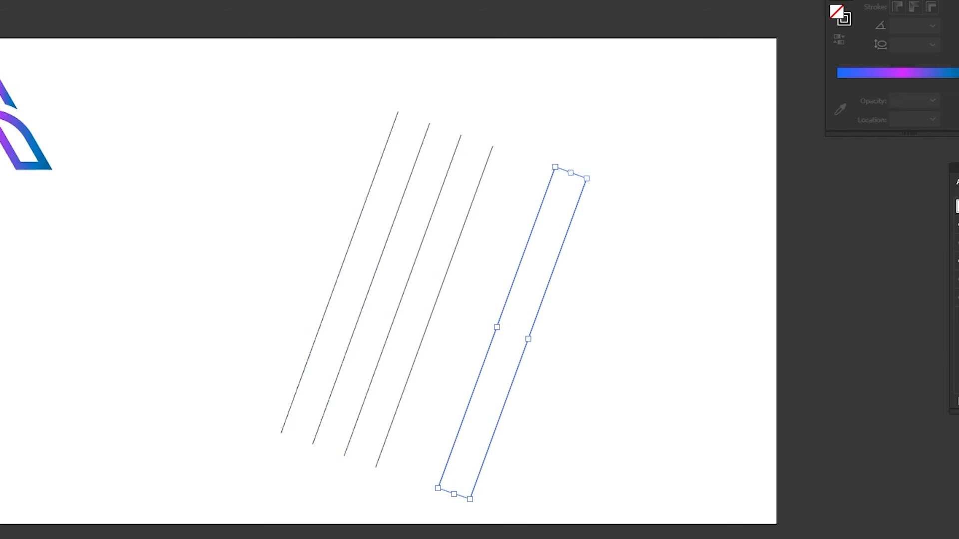
{"action": "double_click", "coordinate": [1, 107]}
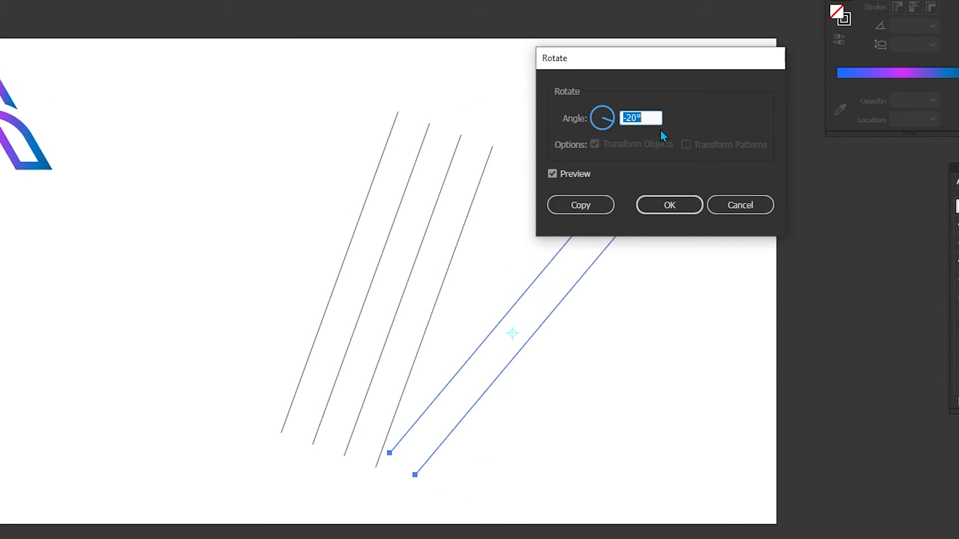
{"action": "type", "text": "-70"}
{"action": "left_click", "coordinate": [584, 173]}
{"action": "left_click", "coordinate": [584, 172]}
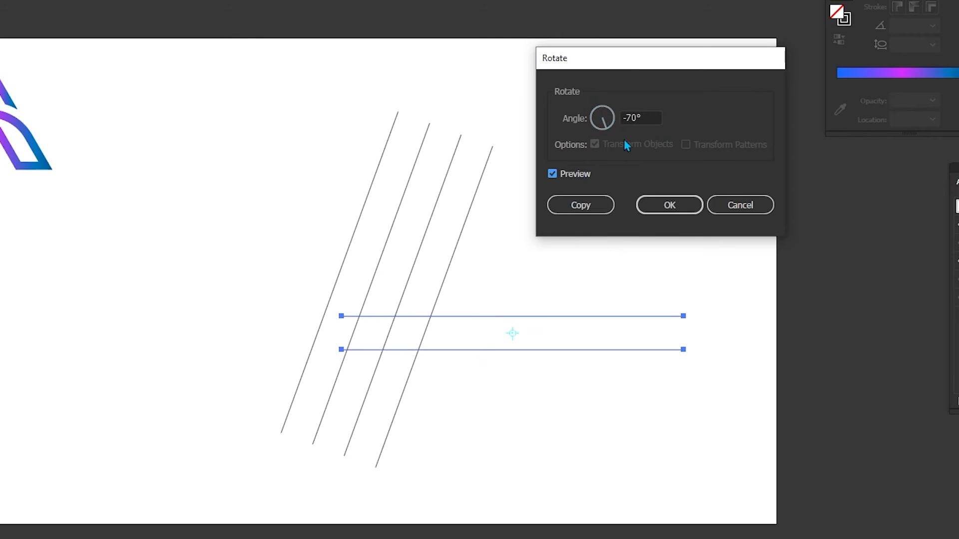
{"action": "left_click", "coordinate": [651, 117]}
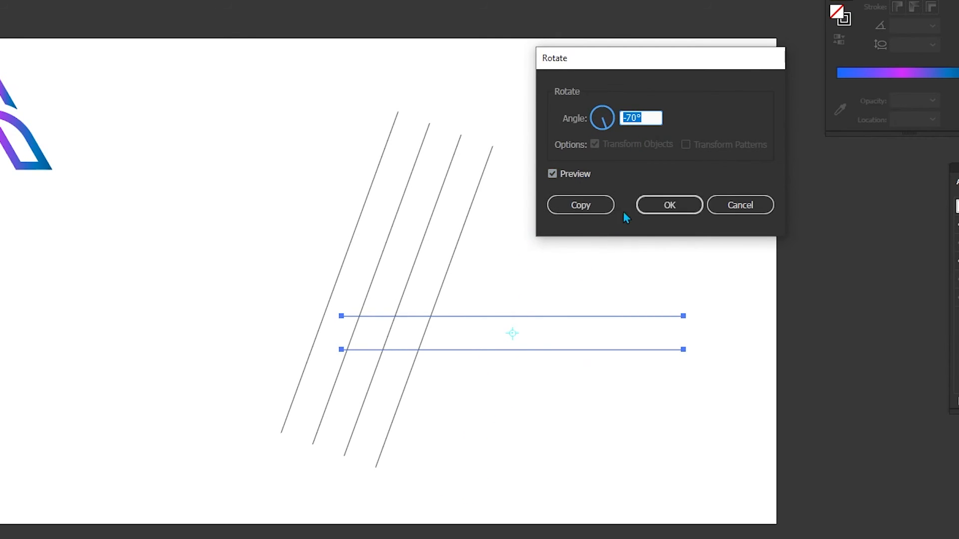
{"action": "left_click", "coordinate": [644, 205]}
{"action": "key", "text": "v"}
Move the horizontal pair about 322 px left and 102 px down, across the lower part of the slanted lines.
{"action": "left_click_drag", "start_coordinate": [568, 270], "coordinate": [610, 401]}
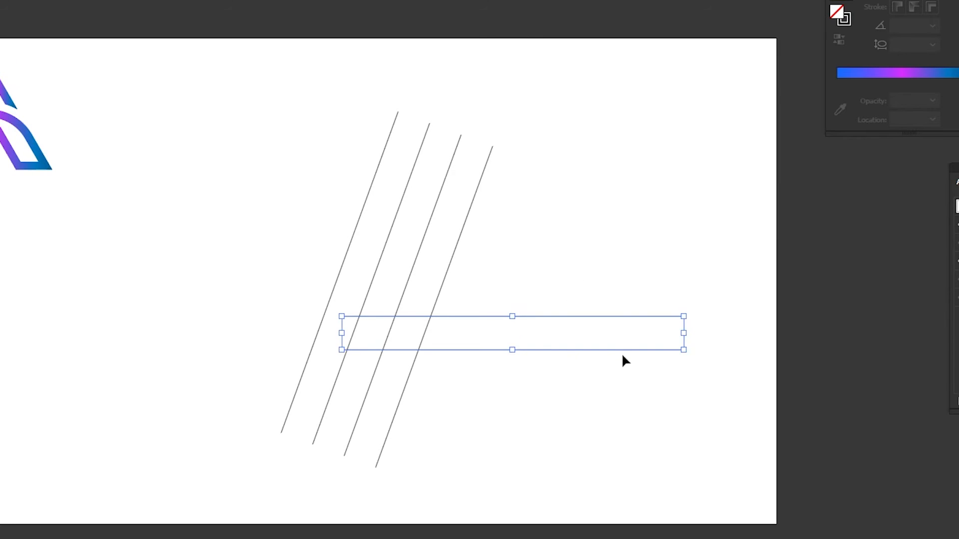
{"action": "left_click_drag", "start_coordinate": [622, 351], "coordinate": [477, 396]}
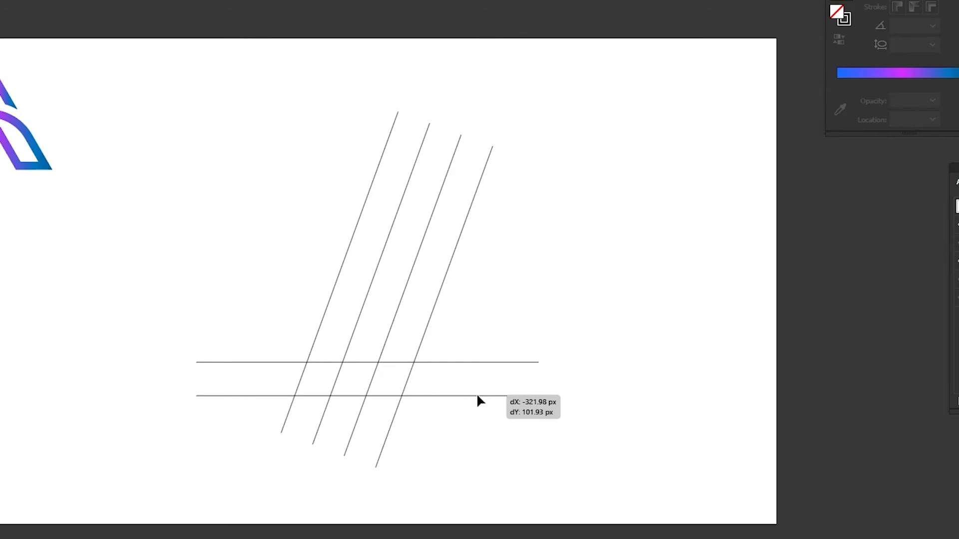
{"action": "left_click_drag", "start_coordinate": [477, 396], "coordinate": [477, 396]}
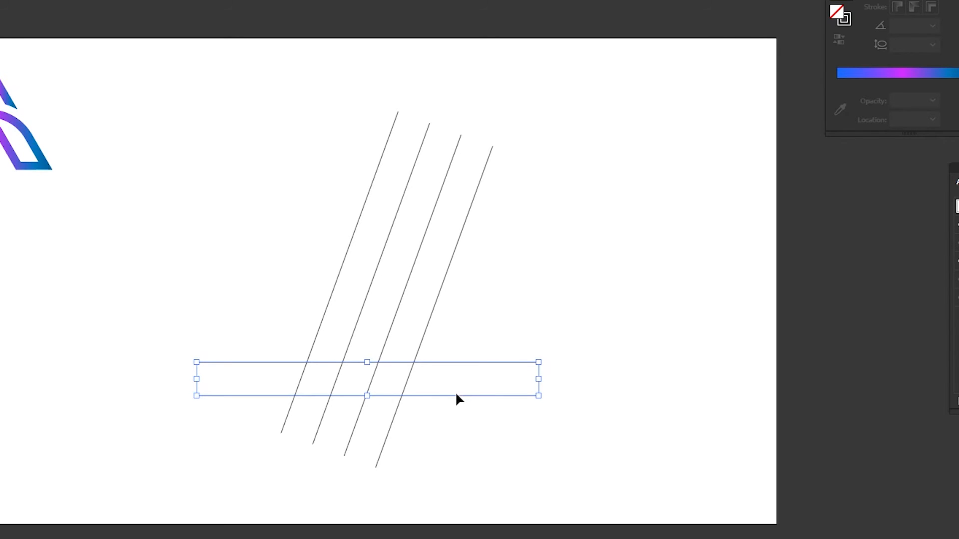
Copy the horizontal pair upward twice at the same offset and delete the topmost line.
{"action": "mouse_move", "coordinate": [456, 393]}
{"action": "left_mouse_down"}
{"action": "mouse_move", "coordinate": [462, 341]}
{"action": "mouse_move", "coordinate": [468, 403]}
{"action": "left_mouse_up"}
{"action": "left_click_drag", "start_coordinate": [478, 363], "coordinate": [480, 294]}
{"action": "key", "text": "ctrl+d"}
{"action": "left_click", "coordinate": [665, 293]}
{"action": "left_click_drag", "start_coordinate": [318, 240], "coordinate": [317, 240]}
{"action": "key", "text": "Delete"}
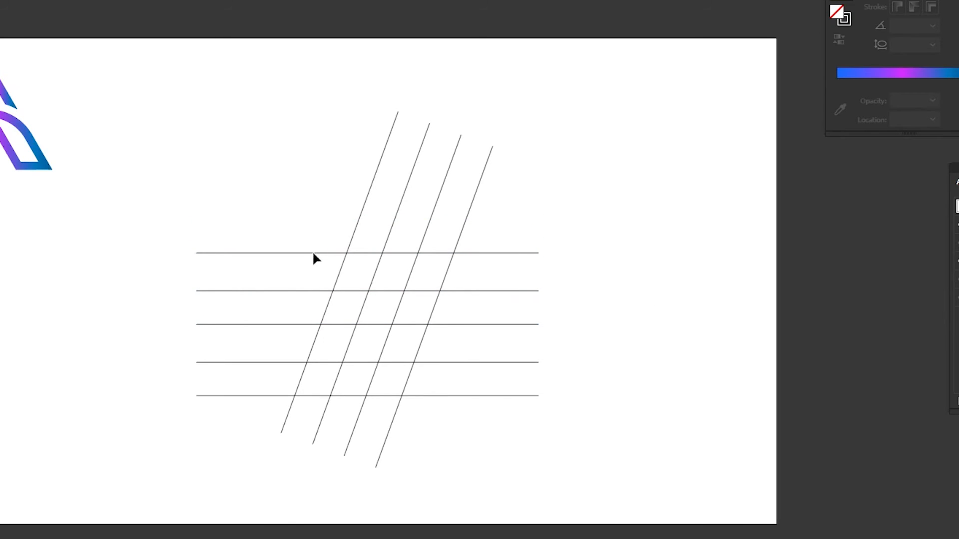
Nudge the upper two horizontal lines upward to widen the gap above the middle line.
{"action": "left_click_drag", "start_coordinate": [253, 339], "coordinate": [255, 399]}
{"action": "left_click_drag", "start_coordinate": [236, 187], "coordinate": [276, 301]}
{"action": "key", "text": "Up"}
{"action": "key", "text": "Up"}
{"action": "key", "text": "Up"}
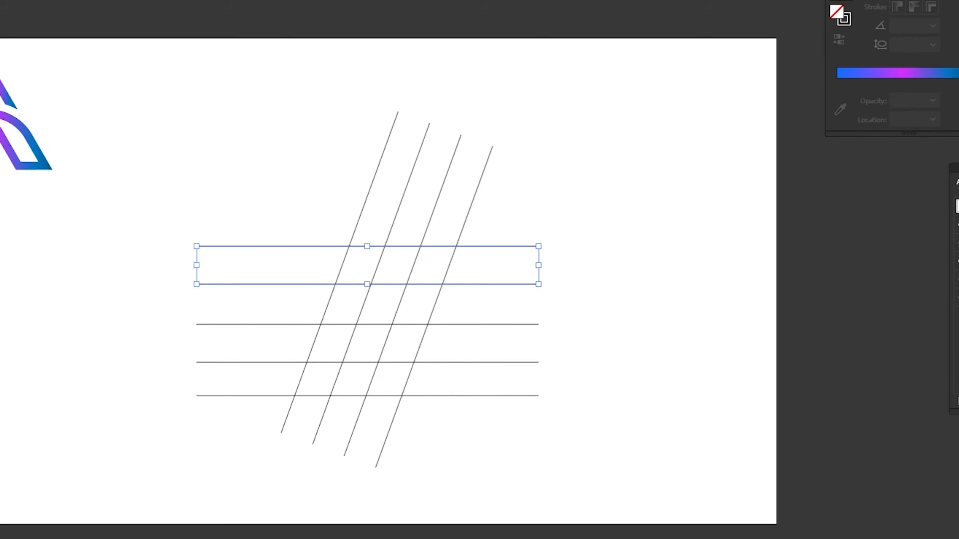
{"action": "key", "text": "Down"}
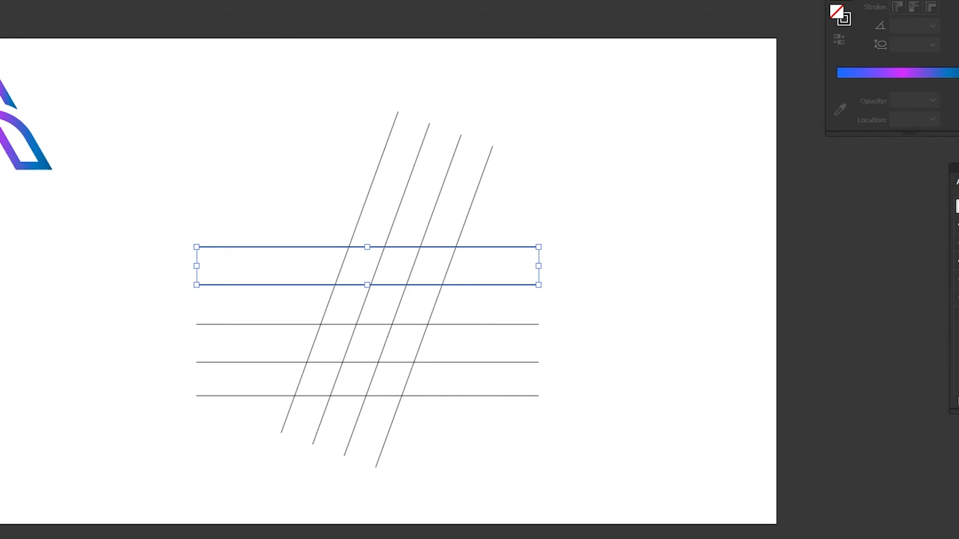
{"action": "left_click_drag", "start_coordinate": [224, 182], "coordinate": [284, 324]}
{"action": "key", "text": "Up"}
{"action": "left_click", "coordinate": [297, 302]}
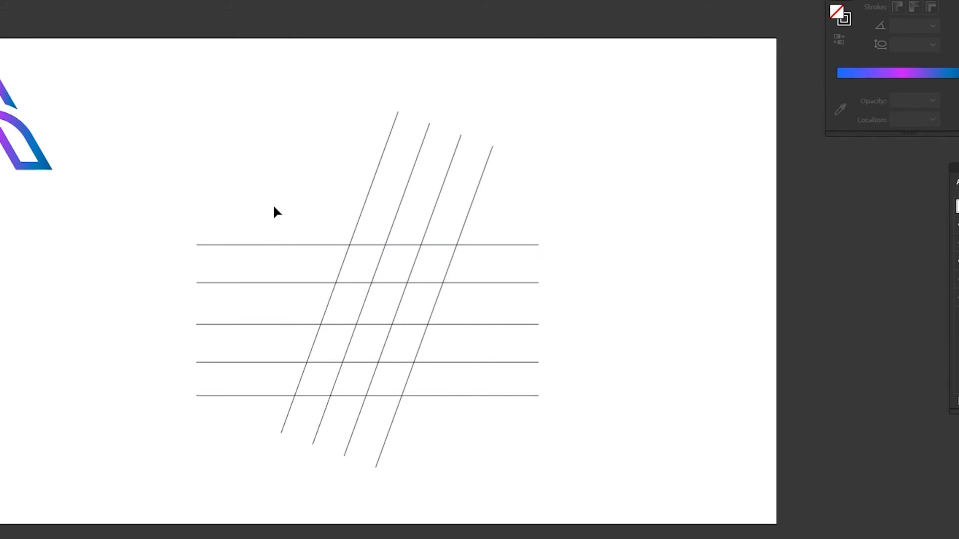
Nudge only the topmost horizontal line upward to widen the top band.
{"action": "left_click_drag", "start_coordinate": [283, 259], "coordinate": [286, 256]}
{"action": "key", "text": "Up"}
{"action": "key", "text": "Up"}
{"action": "key", "text": "Up"}
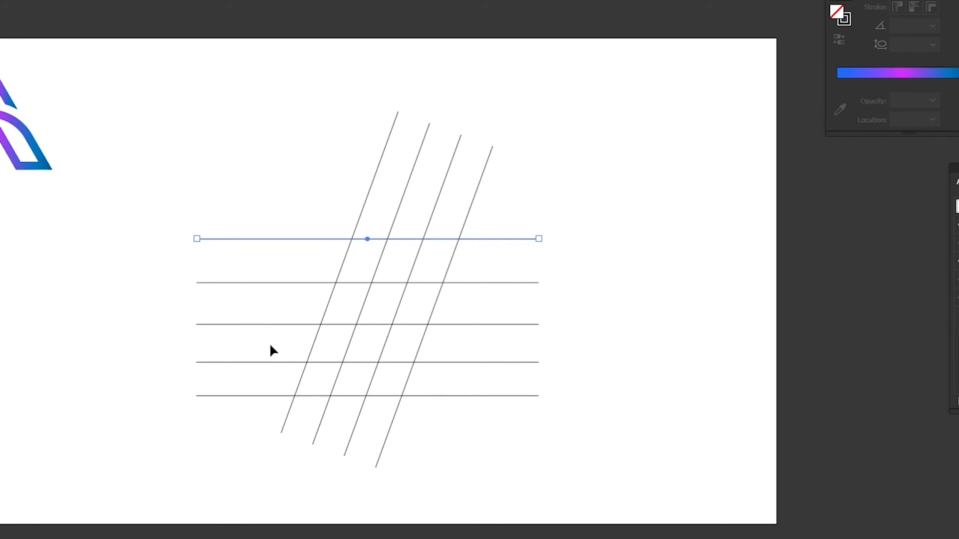
Nudge the middle horizontal line downward, closer to the two lower lines.
{"action": "left_click_drag", "start_coordinate": [269, 312], "coordinate": [276, 336]}
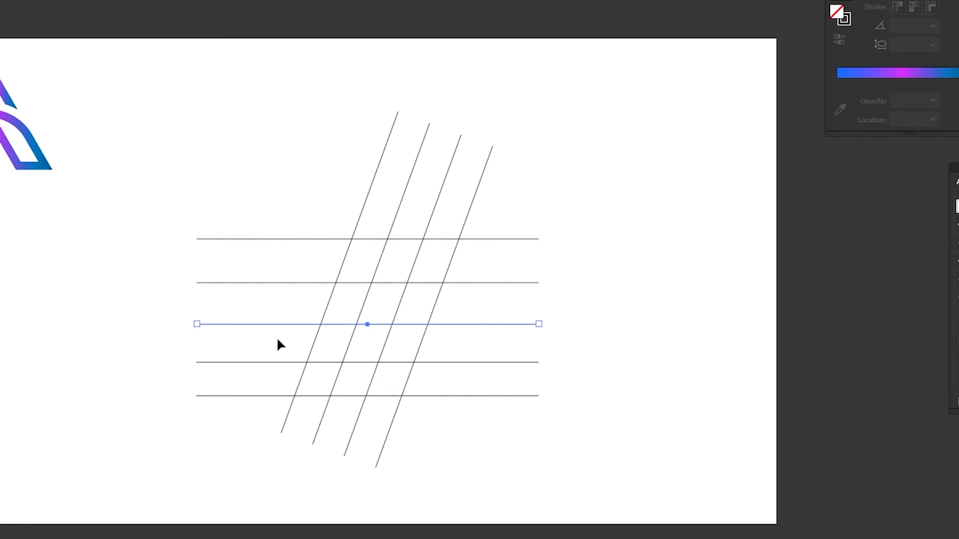
{"action": "key", "text": "Down"}
{"action": "key", "text": "Down"}
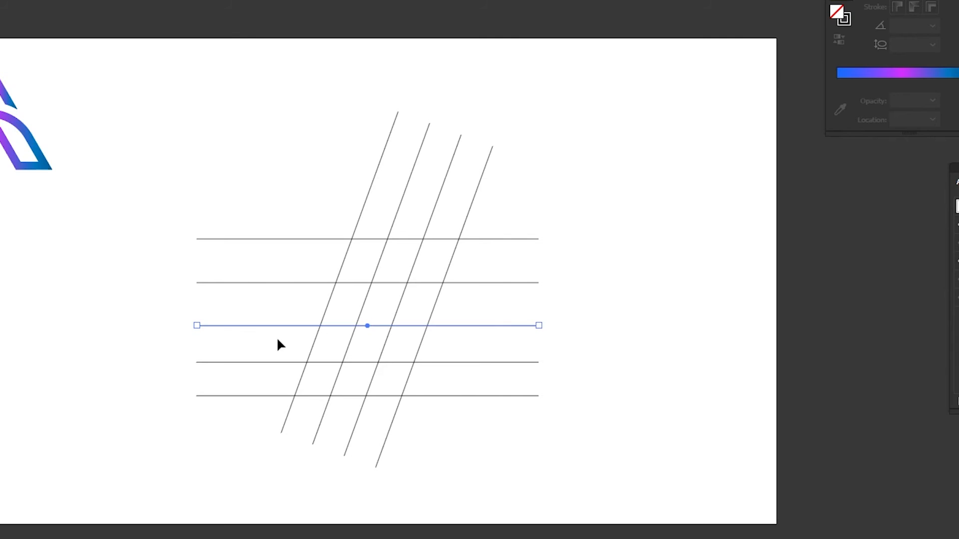
{"action": "key", "text": "Down"}
{"action": "key", "text": "Down"}
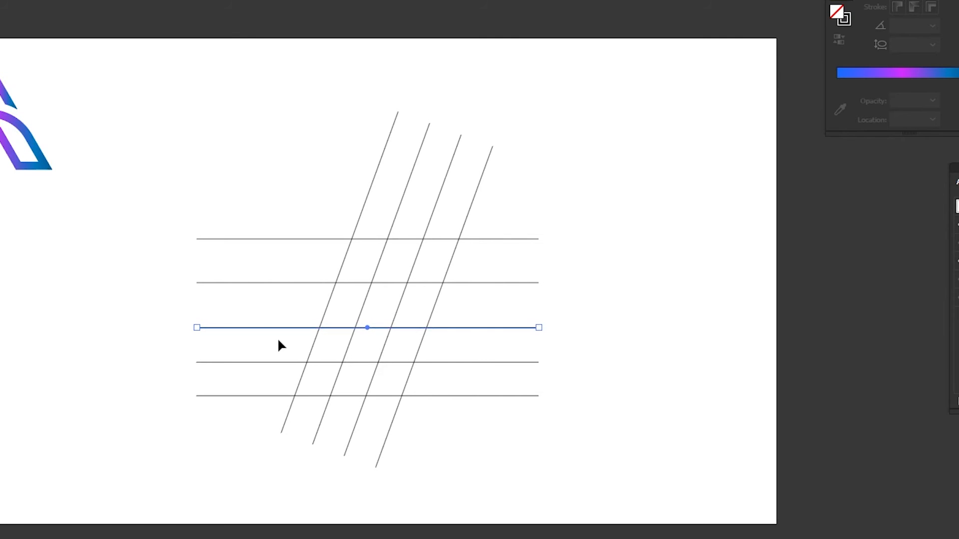
{"action": "key", "text": "Down"}
{"action": "key", "text": "Down"}
{"action": "left_click", "coordinate": [129, 296]}
Shift the two leftmost slanted lines slightly left to widen the central slanted gap.
{"action": "left_click_drag", "start_coordinate": [245, 229], "coordinate": [507, 452]}
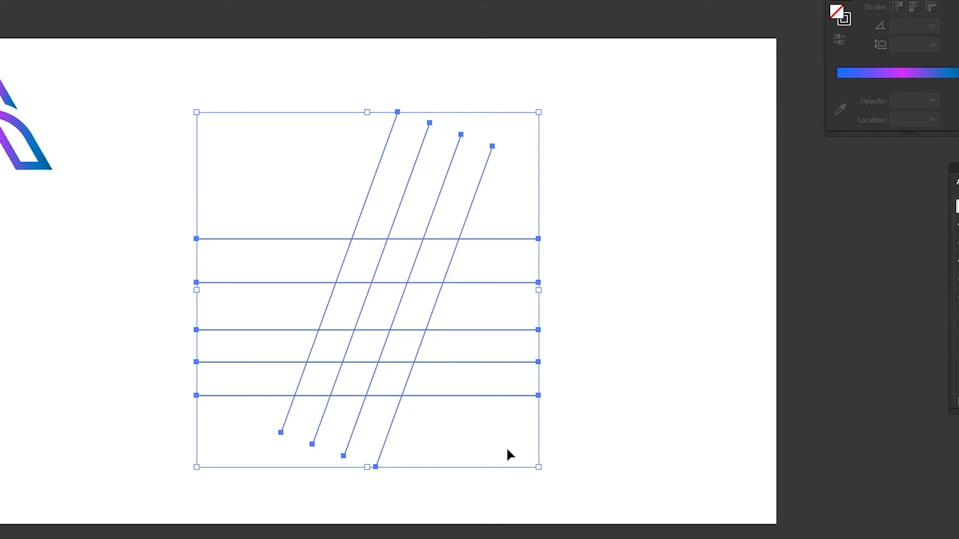
{"action": "left_click", "coordinate": [595, 324]}
{"action": "left_click_drag", "start_coordinate": [400, 223], "coordinate": [401, 223]}
Merge the grid regions of all slanted and horizontal lines into a grey-filled letter Y with Shape Builder.
{"action": "left_click_drag", "start_coordinate": [218, 170], "coordinate": [516, 478]}
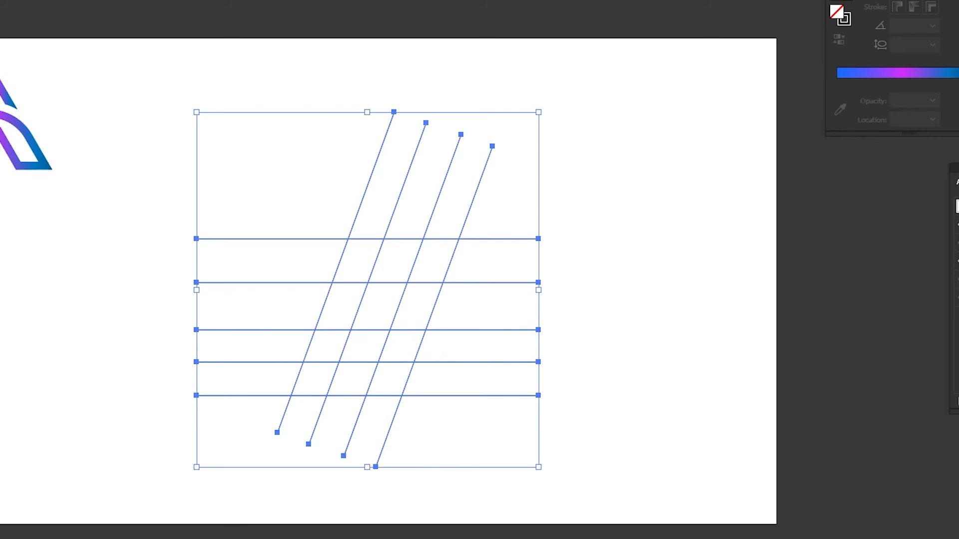
{"action": "left_click", "coordinate": [77, 145]}
{"action": "double_click", "coordinate": [40, 272]}
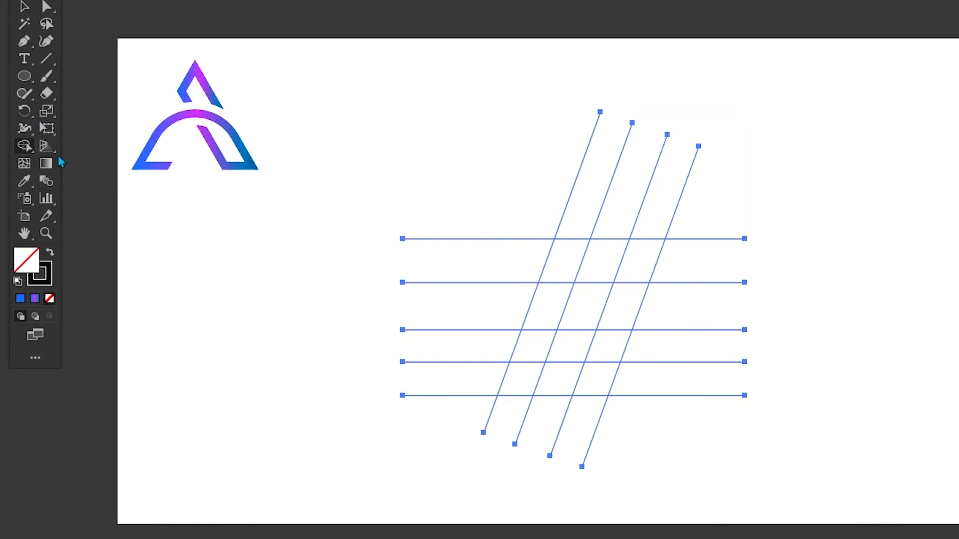
{"action": "mouse_move", "coordinate": [679, 283]}
{"action": "left_mouse_down"}
{"action": "mouse_move", "coordinate": [631, 272]}
{"action": "mouse_move", "coordinate": [624, 310]}
{"action": "mouse_move", "coordinate": [644, 324]}
{"action": "mouse_move", "coordinate": [624, 333]}
{"action": "left_mouse_up"}
{"action": "left_click", "coordinate": [951, 229]}
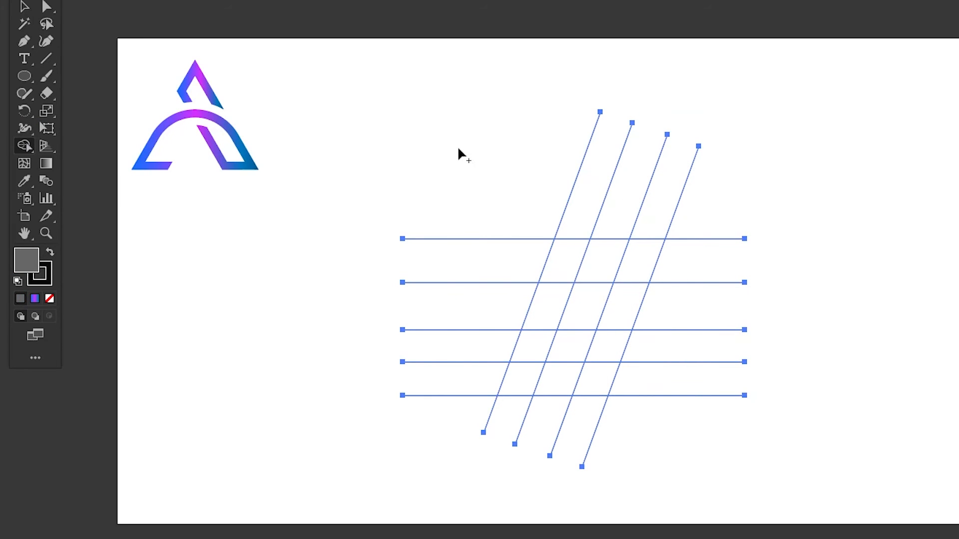
{"action": "mouse_move", "coordinate": [563, 254]}
{"action": "left_mouse_down"}
{"action": "mouse_move", "coordinate": [540, 313]}
{"action": "mouse_move", "coordinate": [613, 310]}
{"action": "mouse_move", "coordinate": [641, 265]}
{"action": "left_mouse_up"}
{"action": "mouse_move", "coordinate": [614, 345]}
{"action": "left_mouse_down"}
{"action": "mouse_move", "coordinate": [591, 379]}
{"action": "mouse_move", "coordinate": [529, 386]}
{"action": "left_mouse_up"}
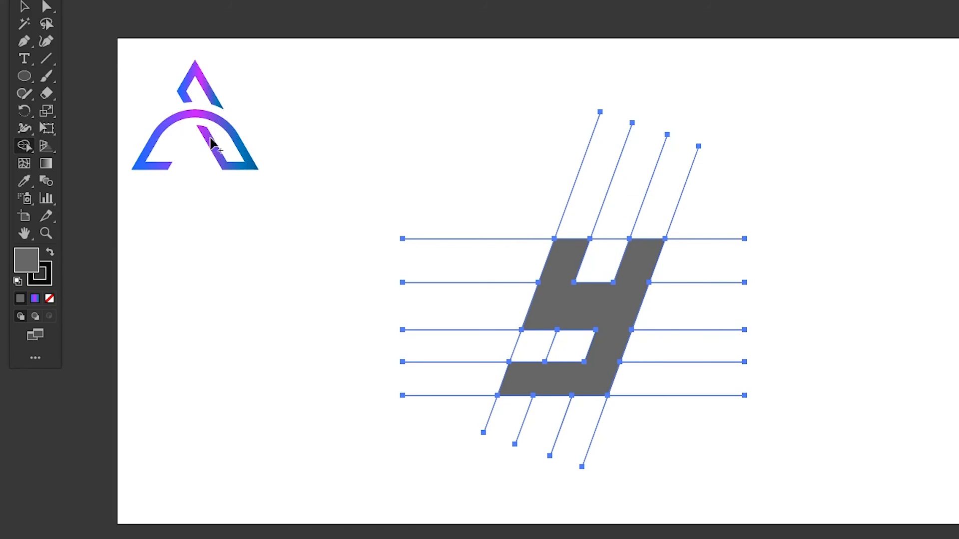
Move the merged Y shape clear of the grid and delete the leftover lines.
{"action": "left_click", "coordinate": [24, 7]}
{"action": "left_click", "coordinate": [445, 160]}
{"action": "left_click_drag", "start_coordinate": [566, 284], "coordinate": [775, 265]}
{"action": "left_click_drag", "start_coordinate": [300, 84], "coordinate": [580, 403]}
{"action": "key", "text": "Delete"}
Move the grey Y shape back toward the middle of the artboard and deselect it.
{"action": "scroll", "coordinate": [612, 349], "scroll_direction": "left", "scroll_amount": 5}
{"action": "scroll", "coordinate": [612, 349], "scroll_direction": "up", "scroll_amount": 2}
{"action": "left_click_drag", "start_coordinate": [855, 302], "coordinate": [593, 253]}
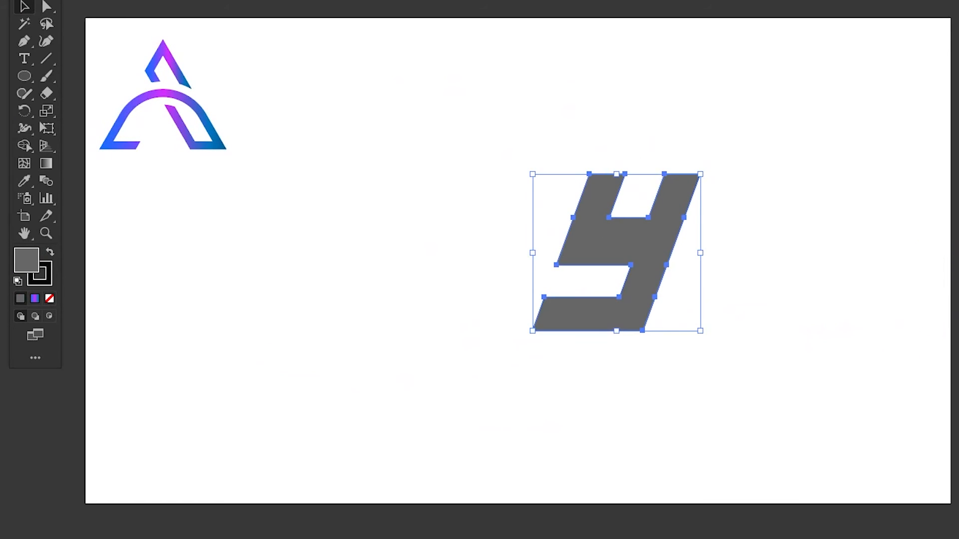
{"action": "left_click", "coordinate": [325, 289]}
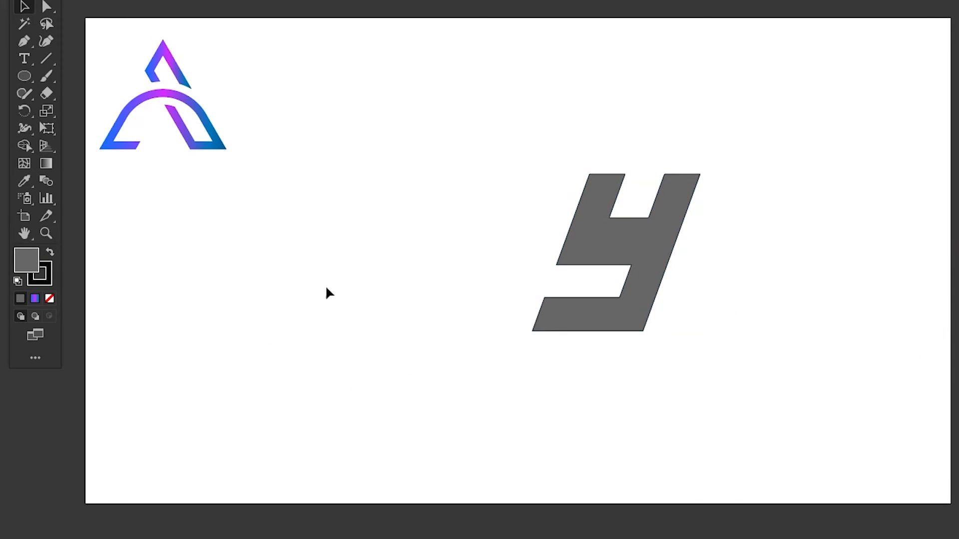
Round the upper-left corners of both Y arms together to a radius of about 63 px.
{"action": "left_click", "coordinate": [638, 242]}
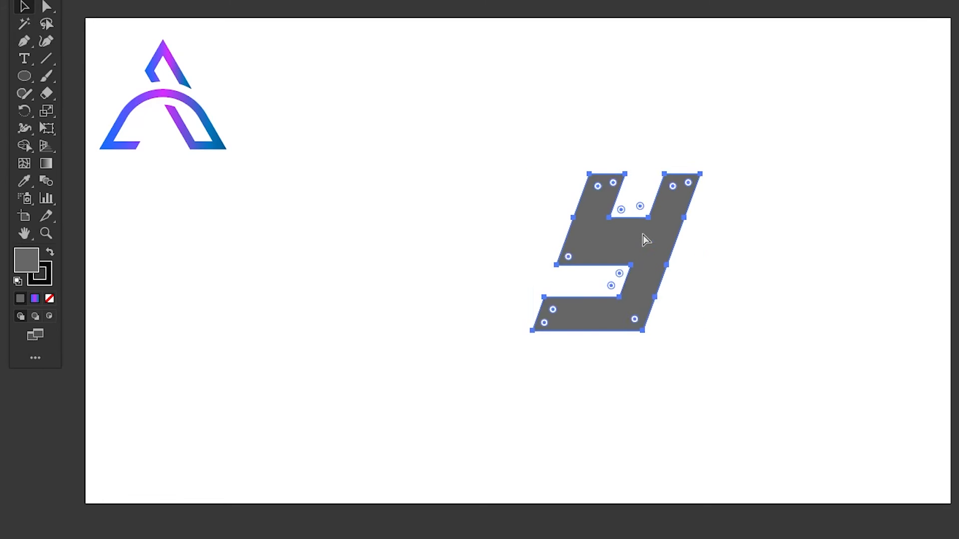
{"action": "key", "text": "ctrl+equal"}
{"action": "left_click_drag", "start_coordinate": [643, 233], "coordinate": [516, 216]}
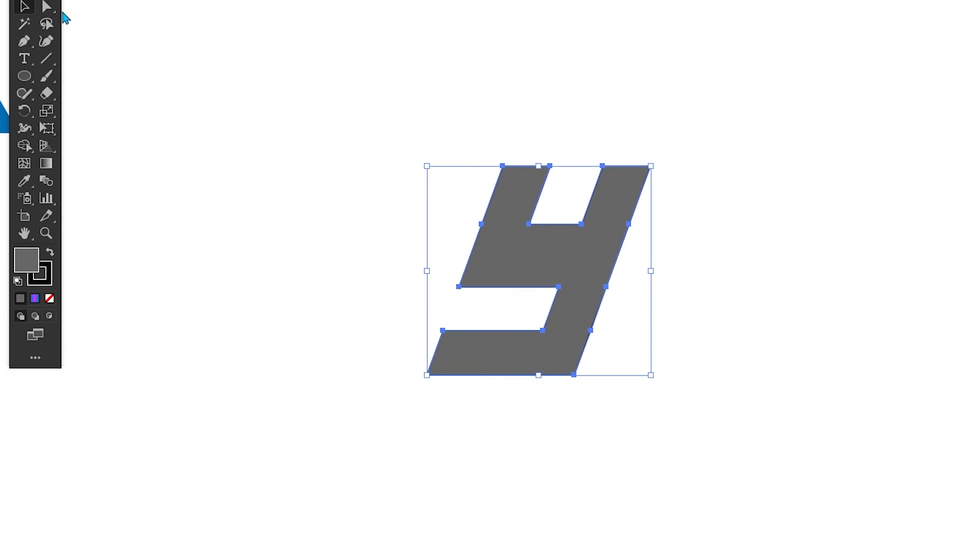
{"action": "left_click", "coordinate": [47, 6]}
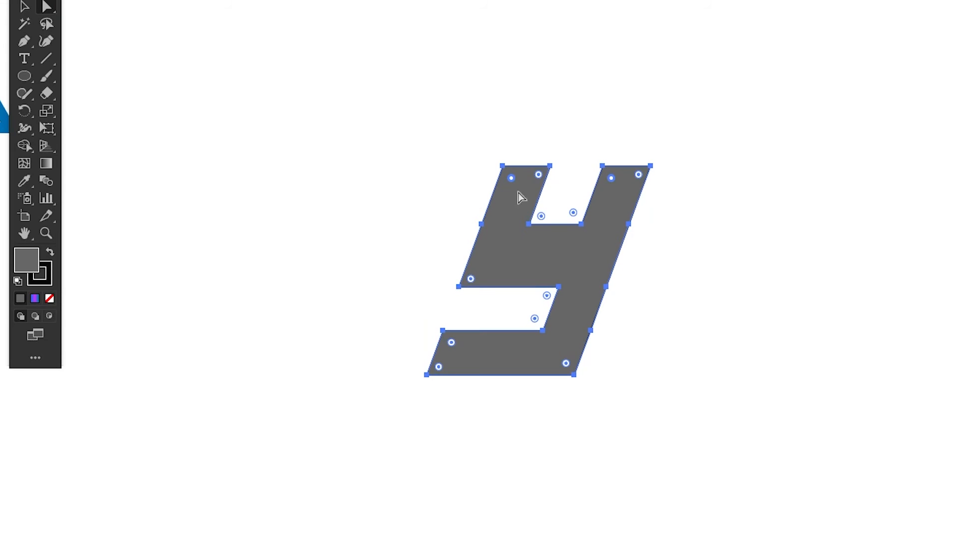
{"action": "left_click_drag", "start_coordinate": [511, 180], "coordinate": [529, 212]}
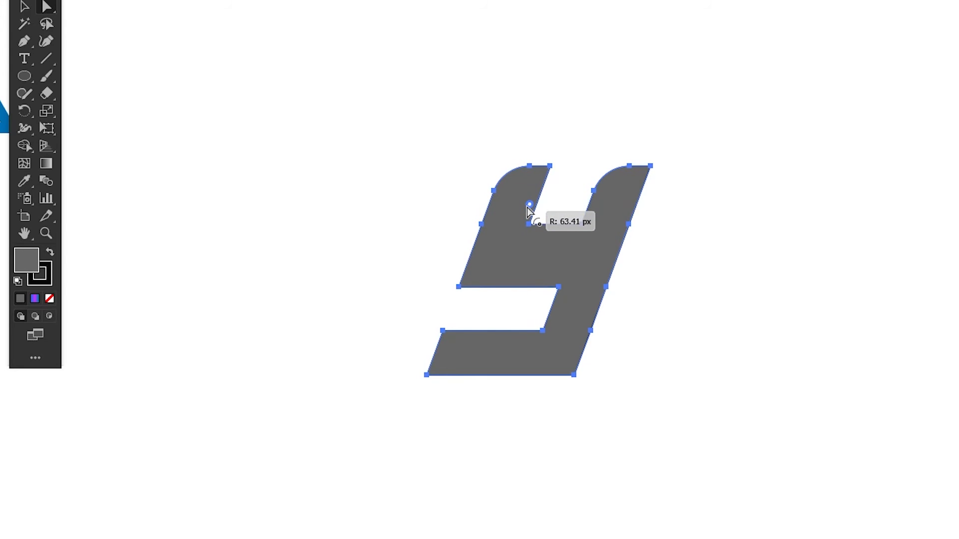
{"action": "left_click_drag", "start_coordinate": [528, 212], "coordinate": [528, 211]}
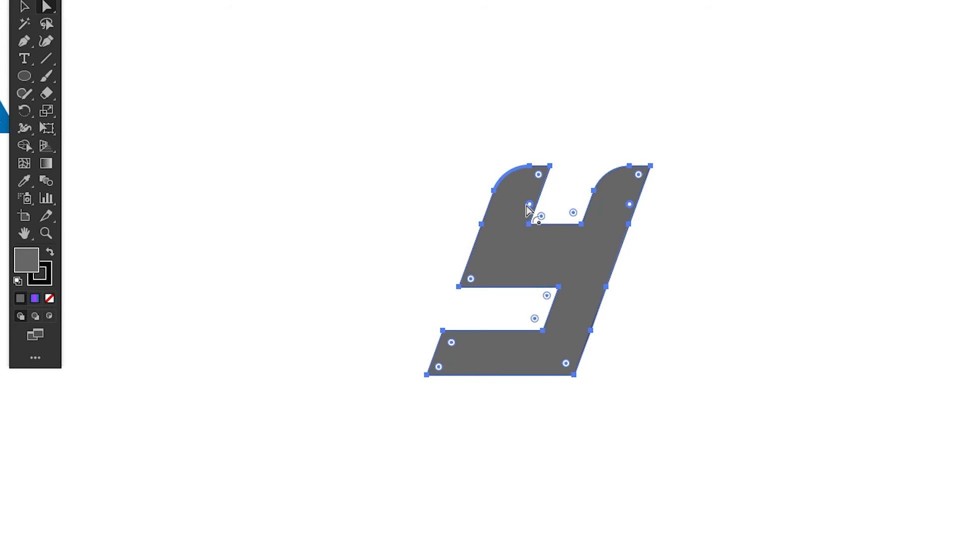
Round the lower-left corner of the Y's left arm and slightly round the left inner corner between the arms.
{"action": "left_click_drag", "start_coordinate": [471, 278], "coordinate": [505, 253]}
{"action": "left_click_drag", "start_coordinate": [541, 218], "coordinate": [541, 219]}
{"action": "left_click_drag", "start_coordinate": [504, 258], "coordinate": [505, 260]}
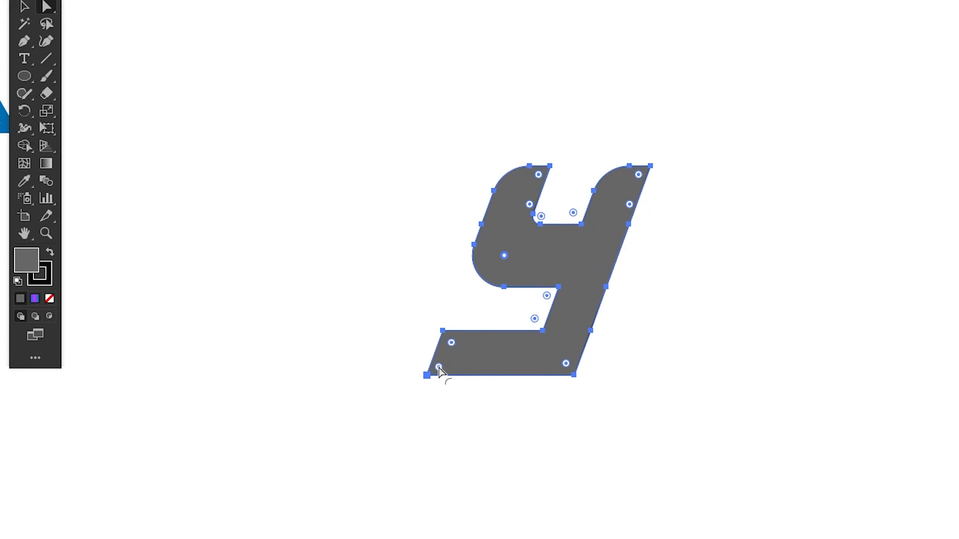
Round the tail's upper-left and lower-right corners, and slightly round the inner corner where the tail meets the stem.
{"action": "left_click_drag", "start_coordinate": [438, 367], "coordinate": [409, 396]}
{"action": "left_click_drag", "start_coordinate": [450, 343], "coordinate": [476, 366]}
{"action": "left_click_drag", "start_coordinate": [566, 364], "coordinate": [552, 349]}
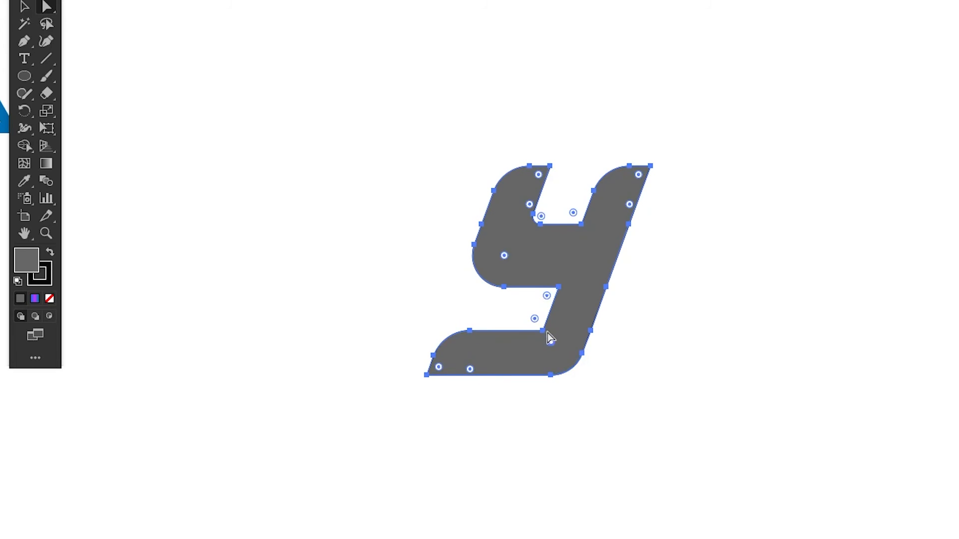
{"action": "left_click_drag", "start_coordinate": [536, 319], "coordinate": [538, 326]}
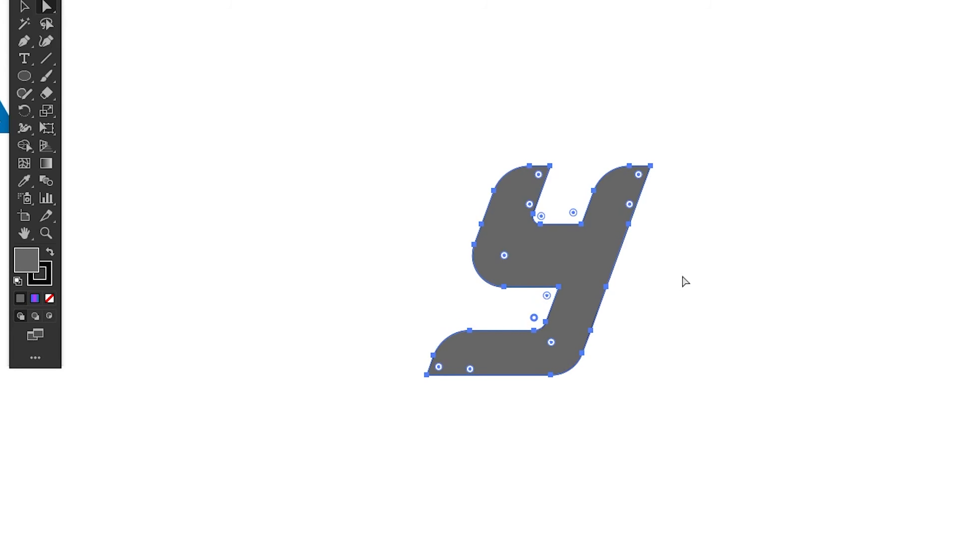
{"action": "left_click", "coordinate": [720, 264]}
Remove the Y's stroke and fill the shape with the blue-magenta gradient.
{"action": "left_click", "coordinate": [588, 273]}
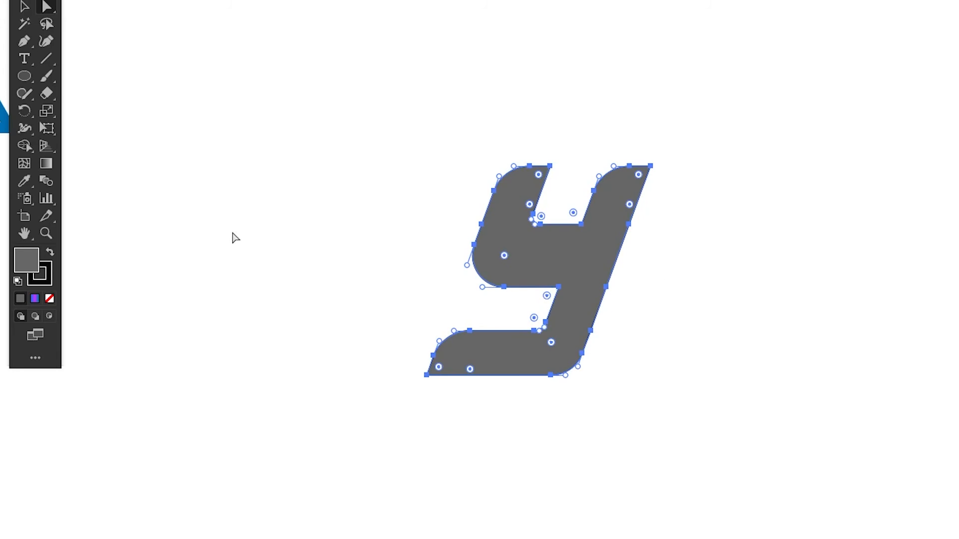
{"action": "left_click", "coordinate": [52, 282]}
{"action": "left_click", "coordinate": [49, 298]}
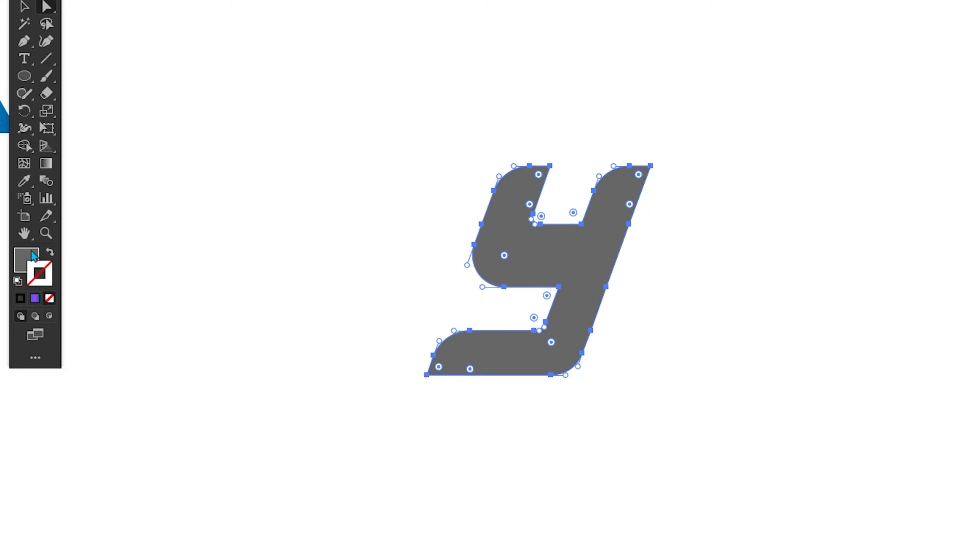
{"action": "left_click", "coordinate": [41, 298]}
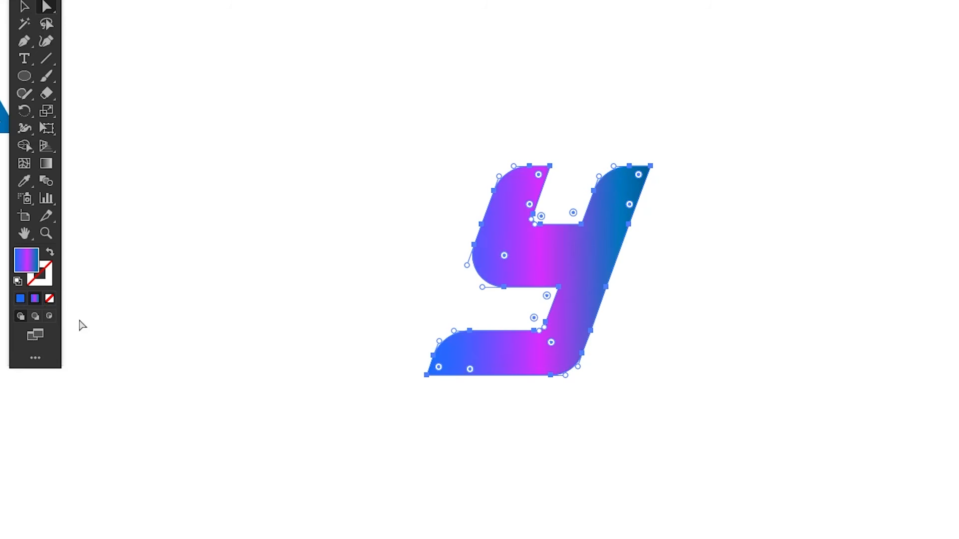
Swap the Y's gradient from fill to stroke and set the stroke weight to 40 pt.
{"action": "left_click", "coordinate": [24, 4]}
{"action": "left_click", "coordinate": [597, 256]}
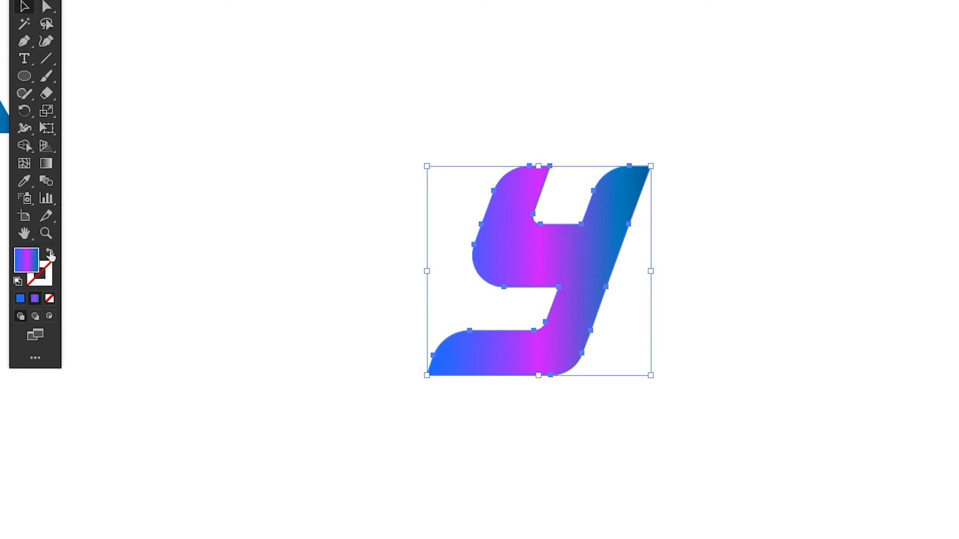
{"action": "left_click", "coordinate": [50, 253]}
{"action": "left_click", "coordinate": [252, 1]}
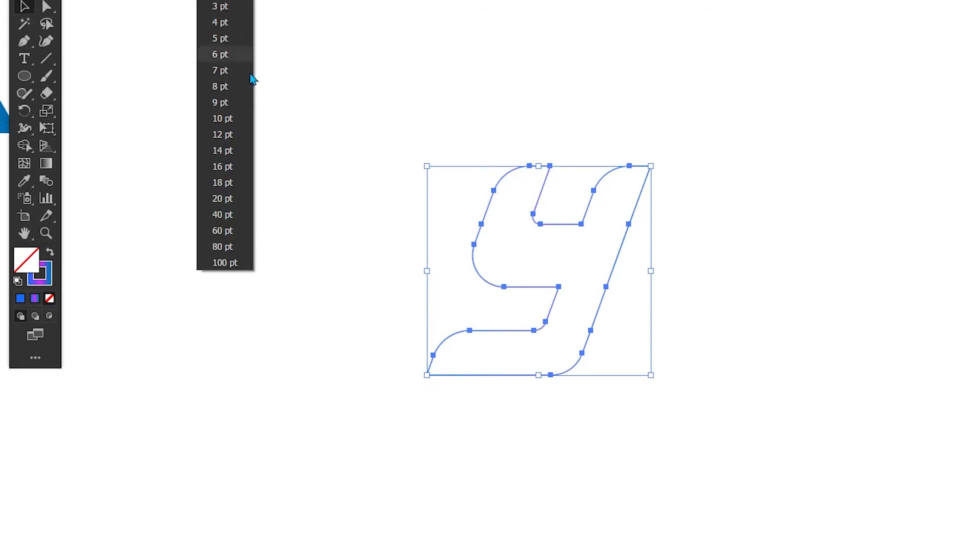
{"action": "left_click", "coordinate": [226, 213]}
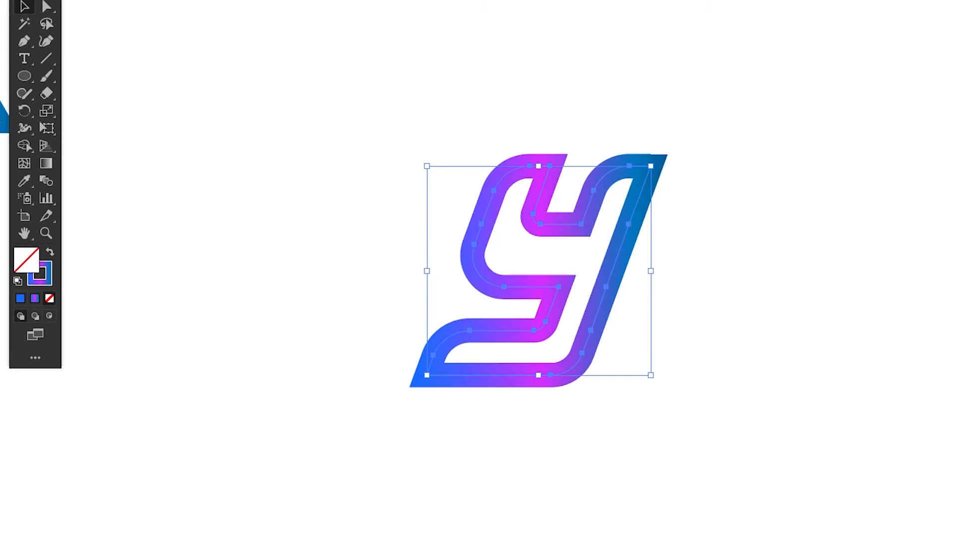
Set the Y's stroke weight to 35 pt and deselect the shape.
{"action": "left_click", "coordinate": [252, 0]}
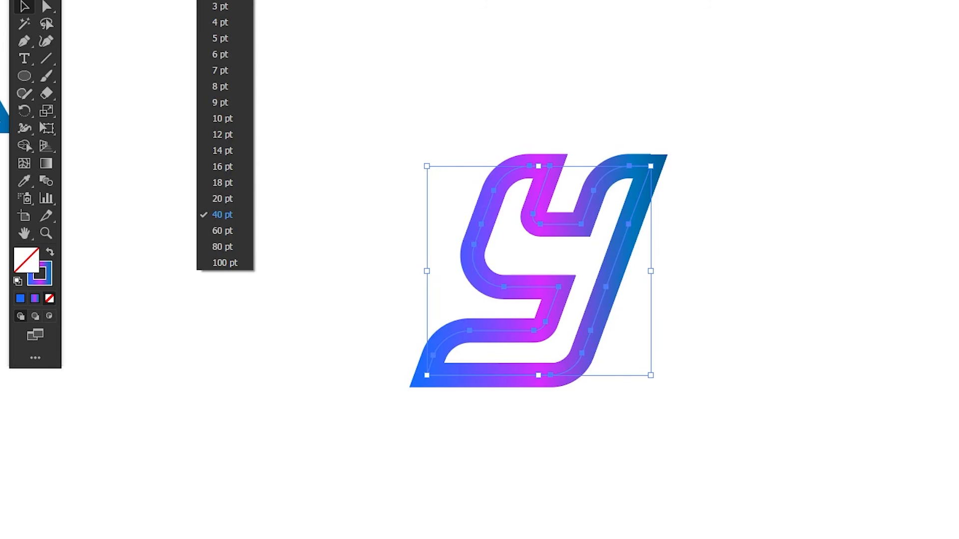
{"action": "left_click", "coordinate": [252, 0]}
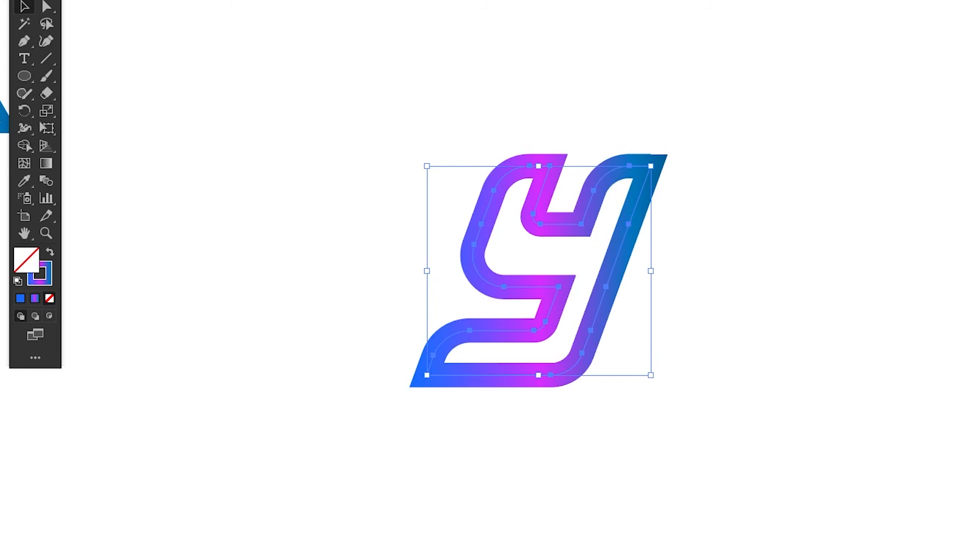
{"action": "key", "text": "Return"}
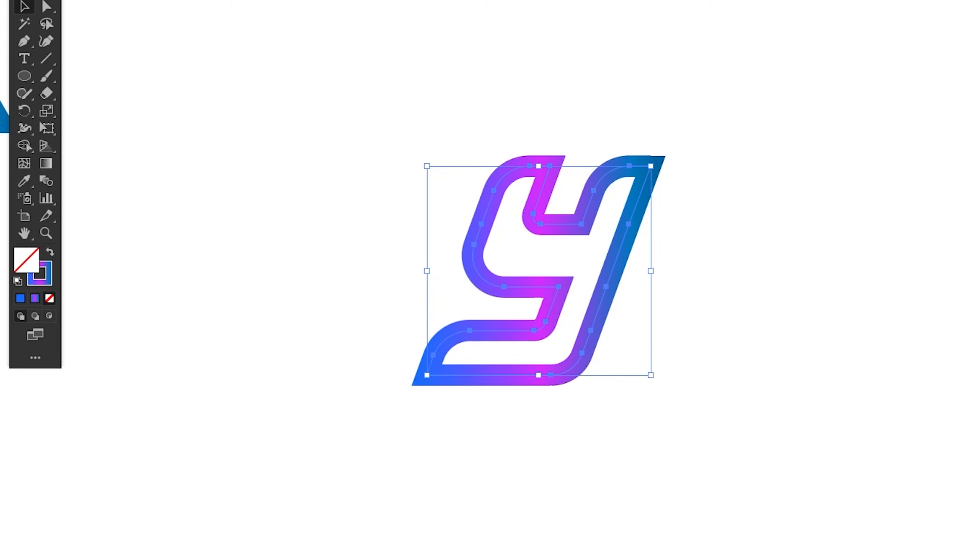
{"action": "left_click", "coordinate": [267, 51]}
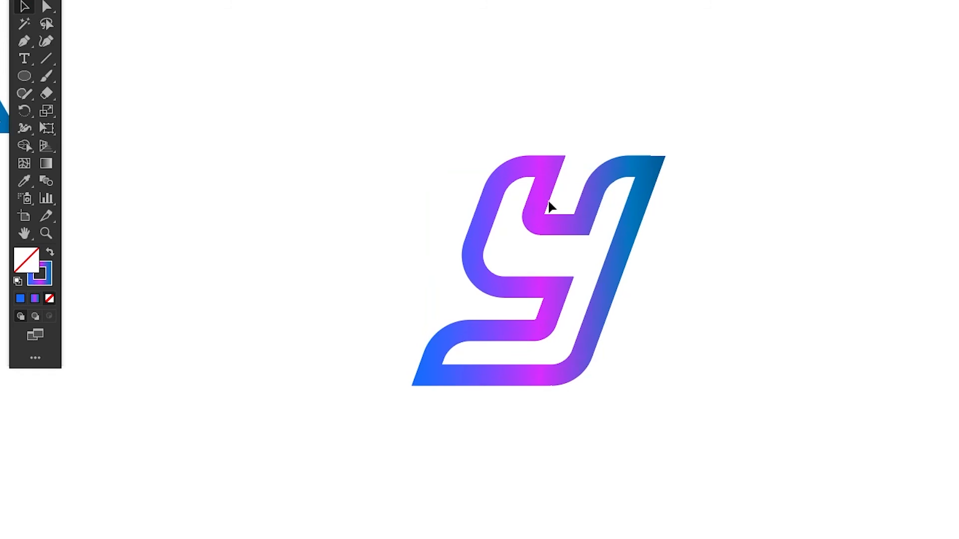
Recolour the middle stop of the Y's stroke gradient to dark magenta A20064.
{"action": "left_click", "coordinate": [547, 183]}
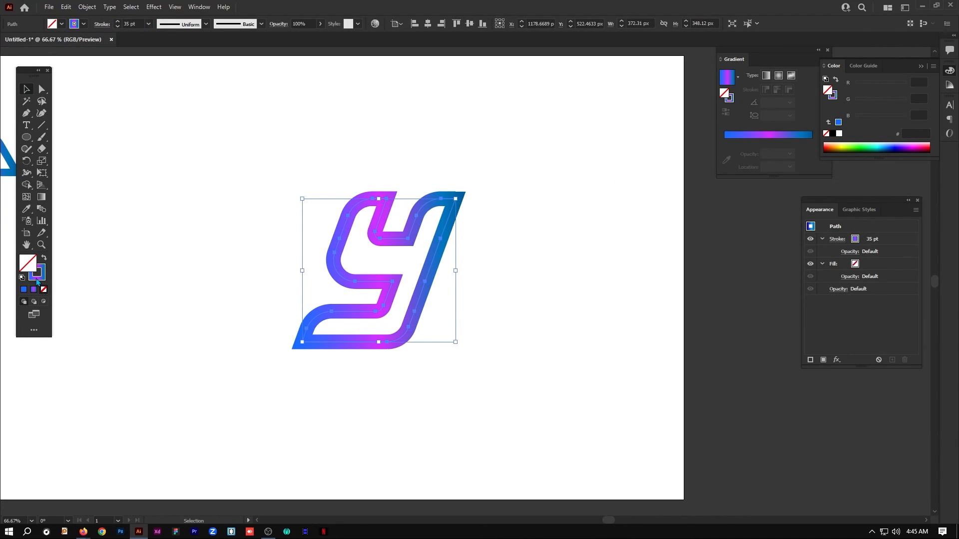
{"action": "left_click", "coordinate": [44, 275]}
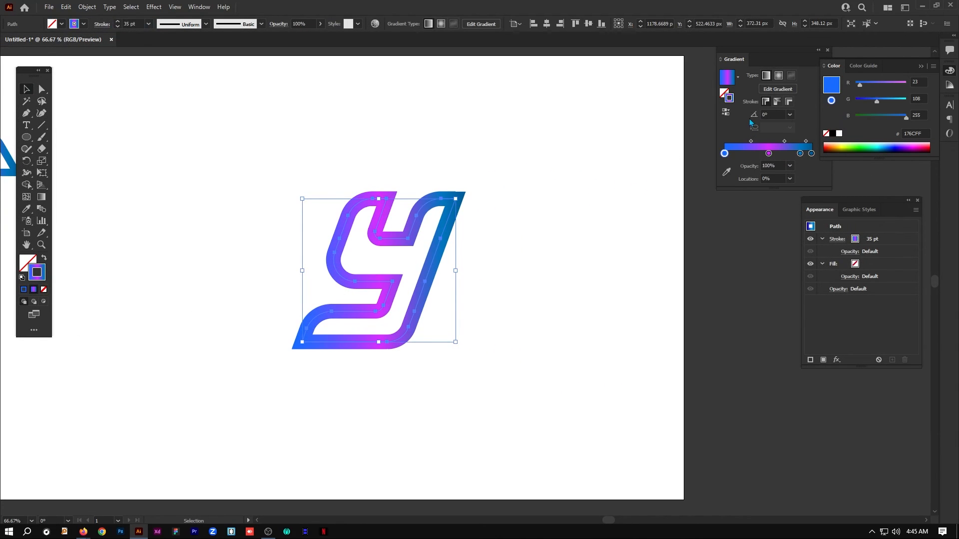
{"action": "left_click", "coordinate": [768, 153]}
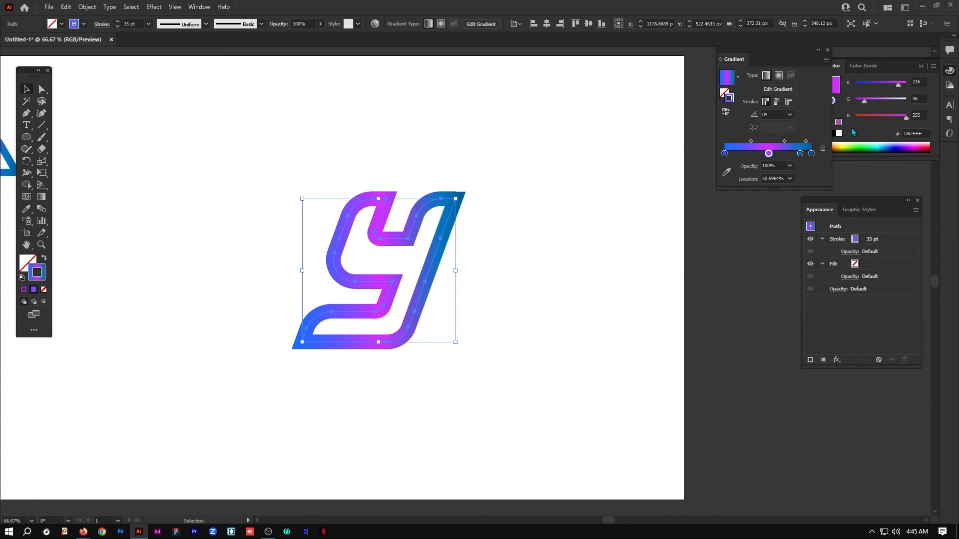
{"action": "left_click", "coordinate": [858, 145]}
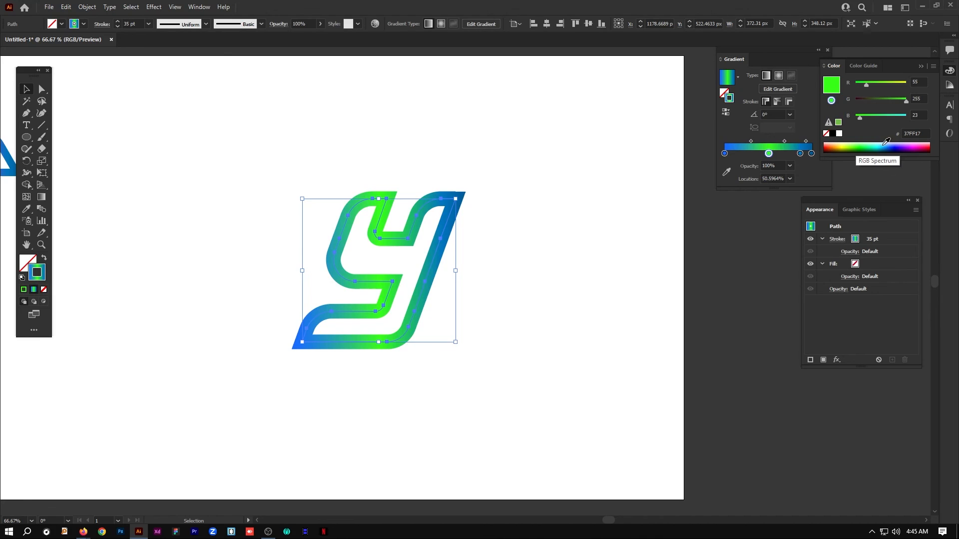
{"action": "left_click", "coordinate": [923, 144]}
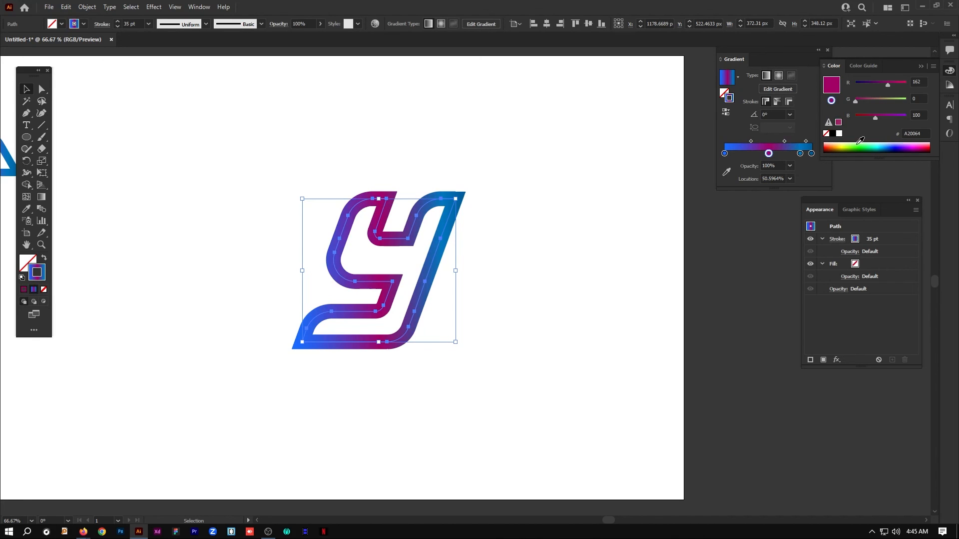
Try olive yellow A29200 on the third stop of the Y's stroke gradient.
{"action": "left_click", "coordinate": [799, 153]}
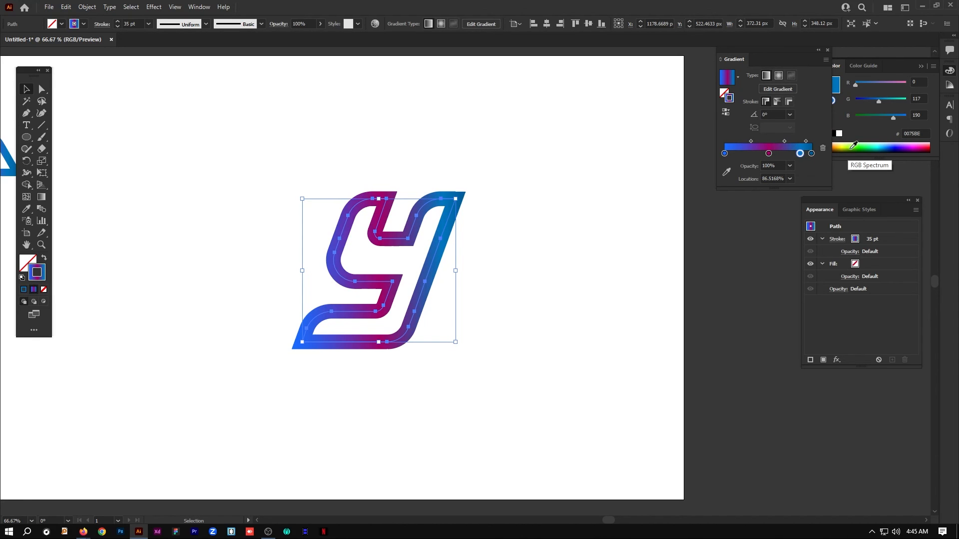
{"action": "left_click", "coordinate": [843, 145]}
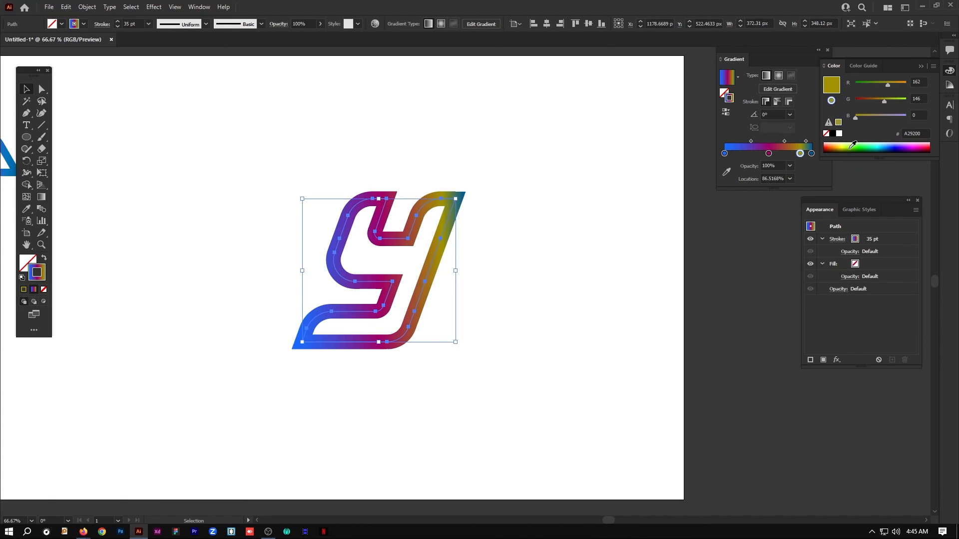
{"action": "key", "text": "ctrl+z"}
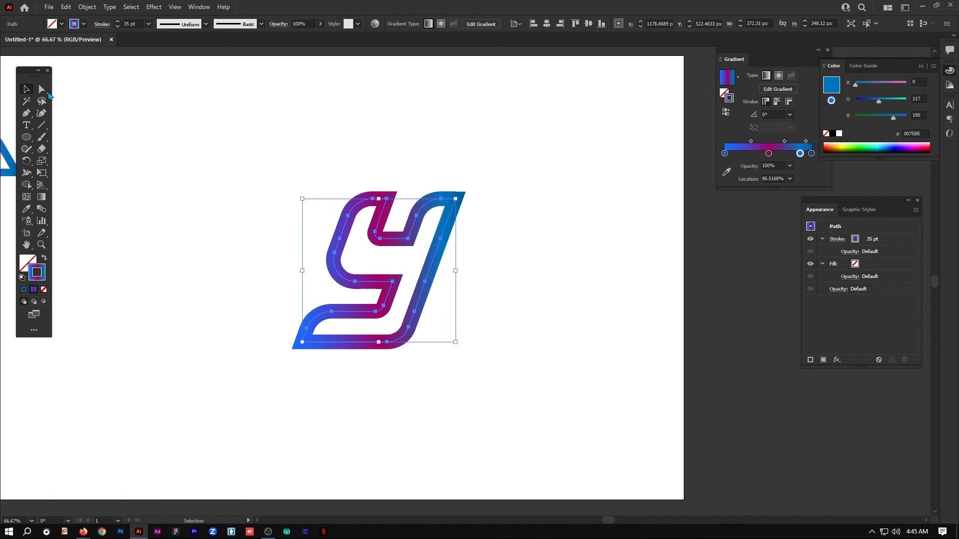
Move the finished Y logo slightly to the right on the artboard and leave it deselected.
{"action": "left_click", "coordinate": [211, 143]}
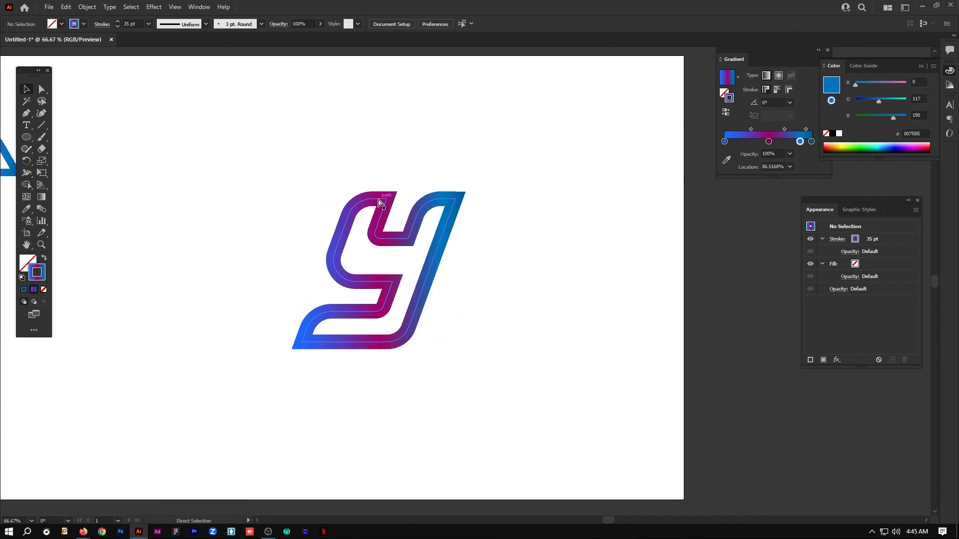
{"action": "key", "text": "ctrl+minus"}
{"action": "left_click_drag", "start_coordinate": [422, 249], "coordinate": [427, 250]}
{"action": "left_click", "coordinate": [473, 248]}
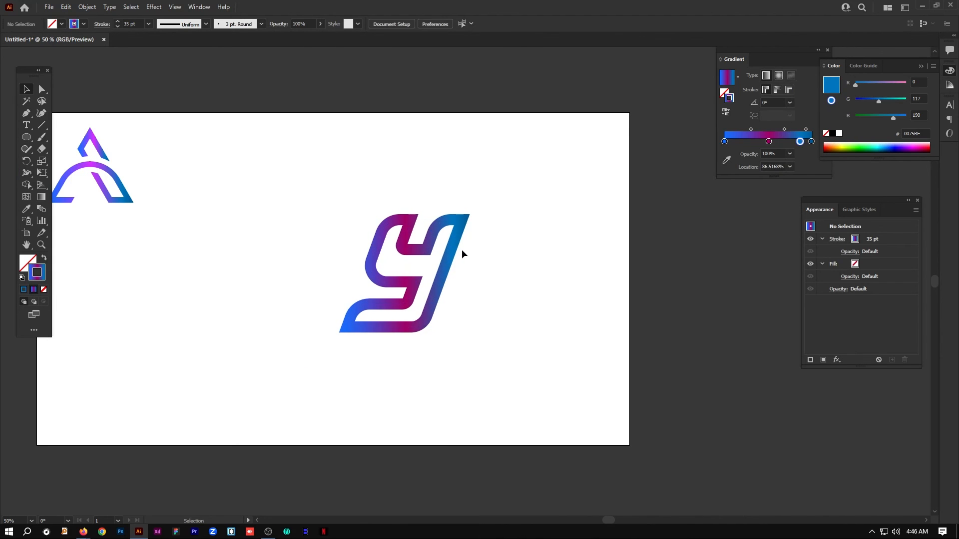
{"action": "left_click", "coordinate": [451, 253]}
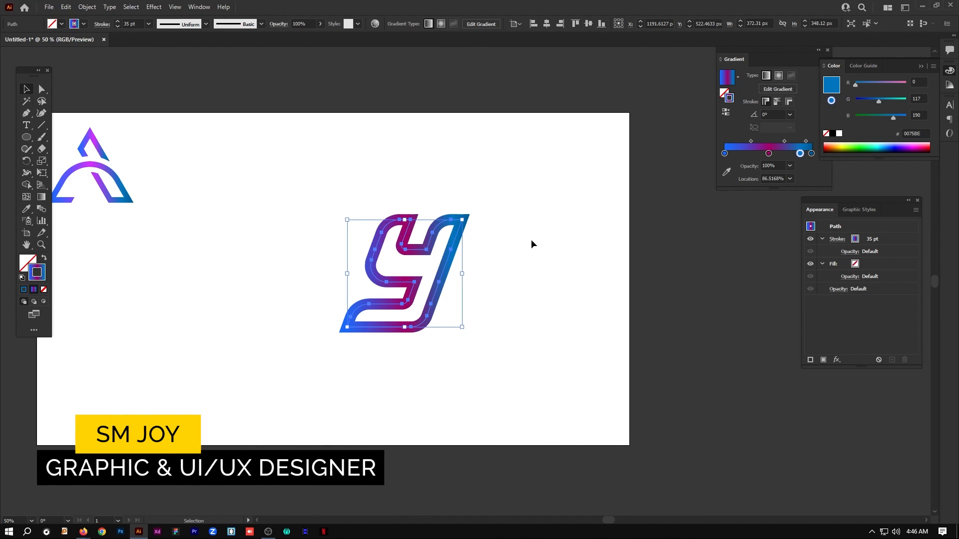
{"action": "left_click", "coordinate": [273, 286]}
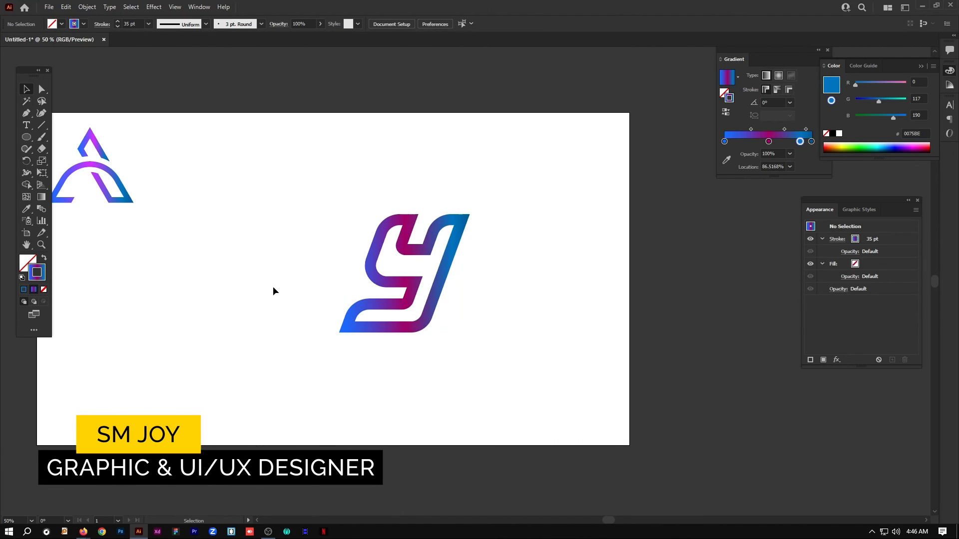